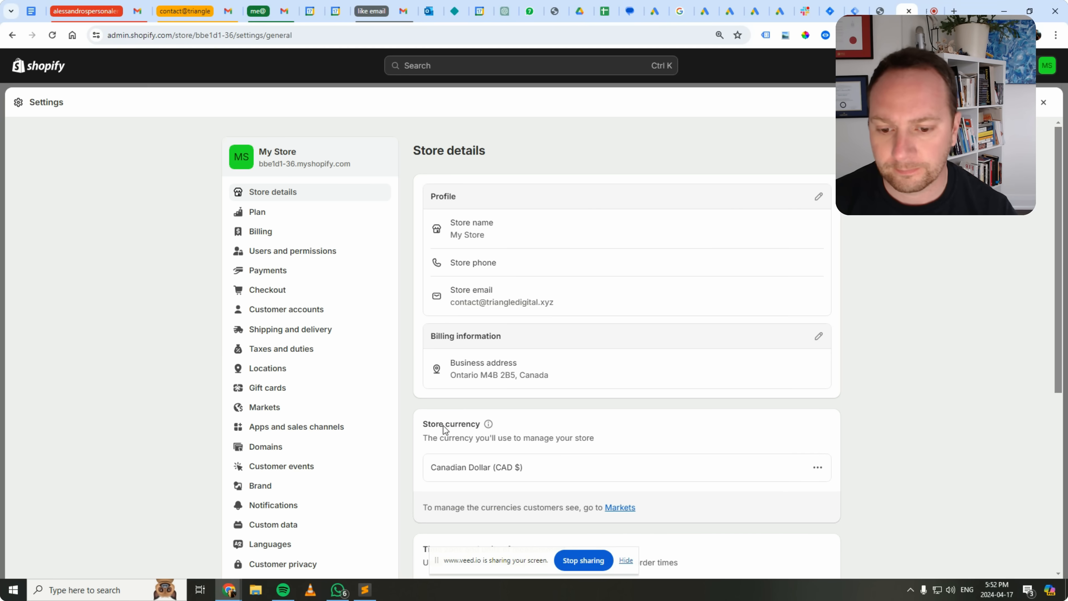
Look through the store's checkout settings down to the additional scripts and checkout rules sections, and close the settings.
scroll(377, 387, up, 5)
click(286, 290)
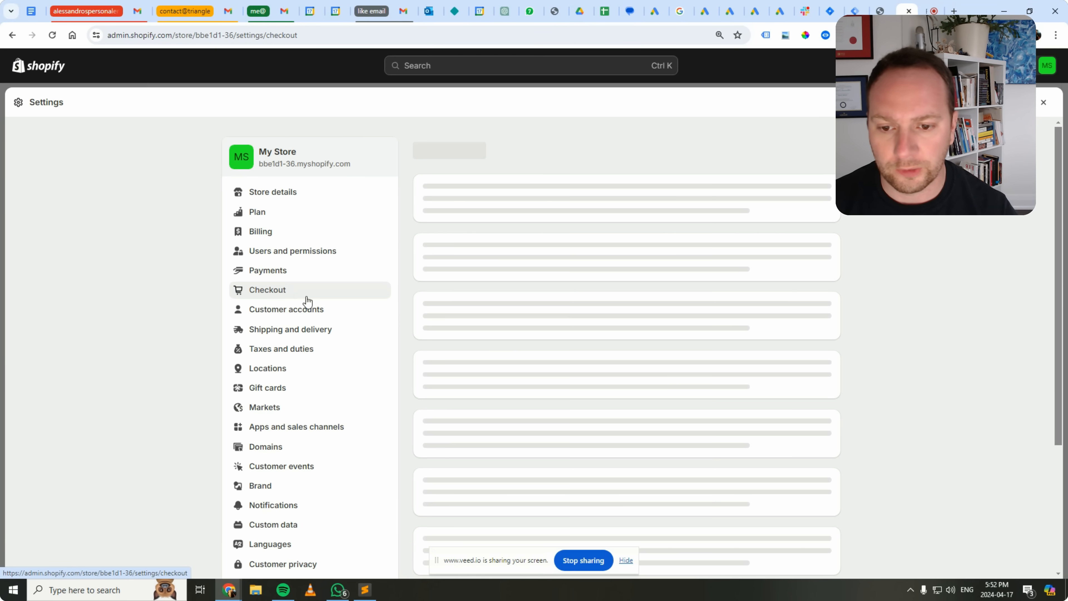
scroll(668, 382, down, 10)
scroll(631, 421, down, 15)
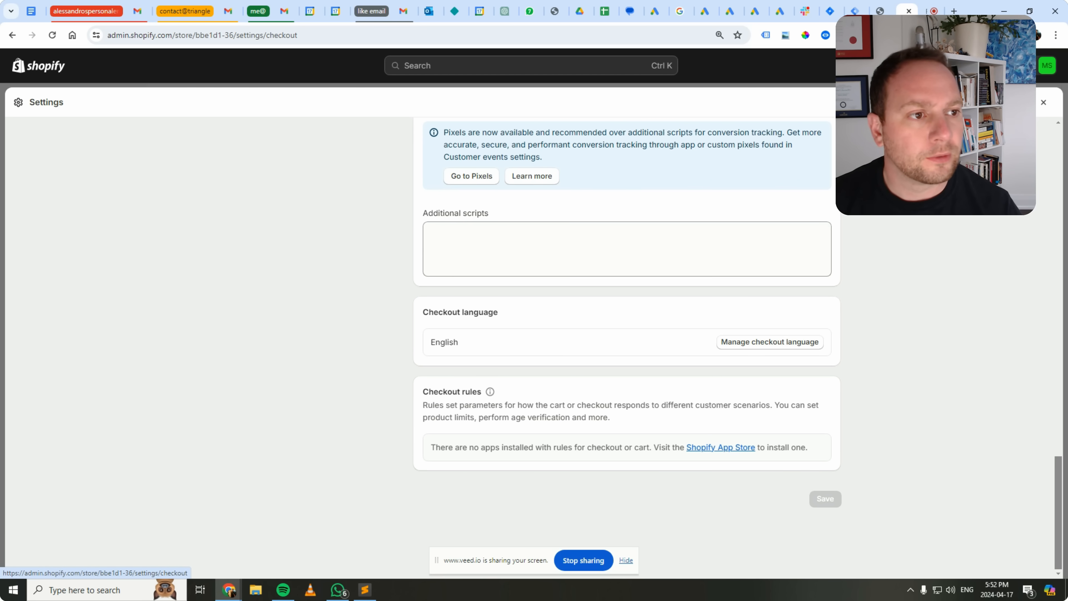
click(1044, 103)
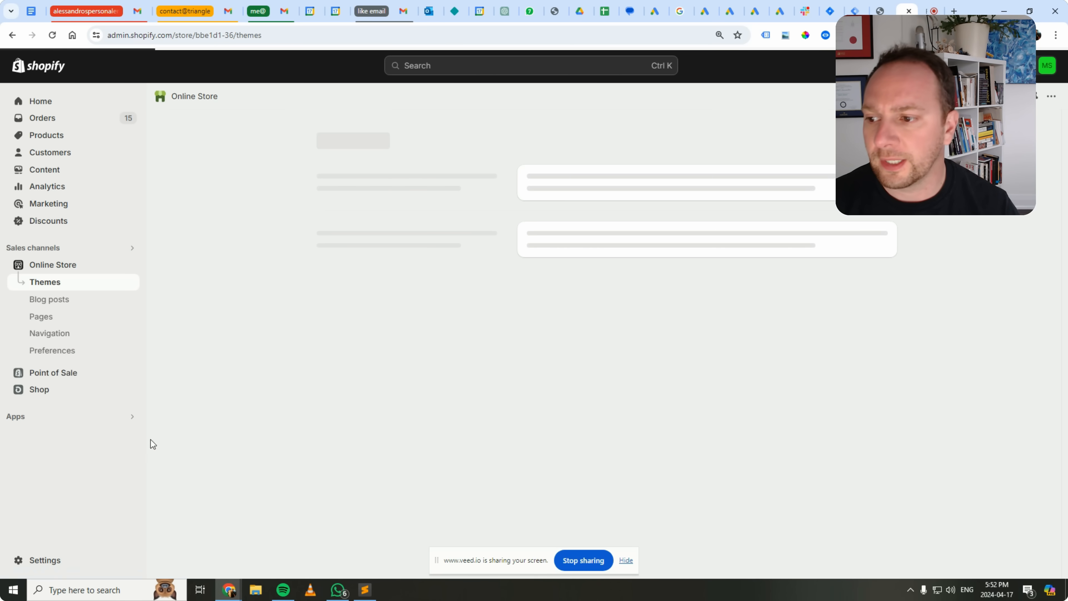
View the pixels area of the customer events settings, hide the screen-sharing notice, and close the settings.
click(44, 564)
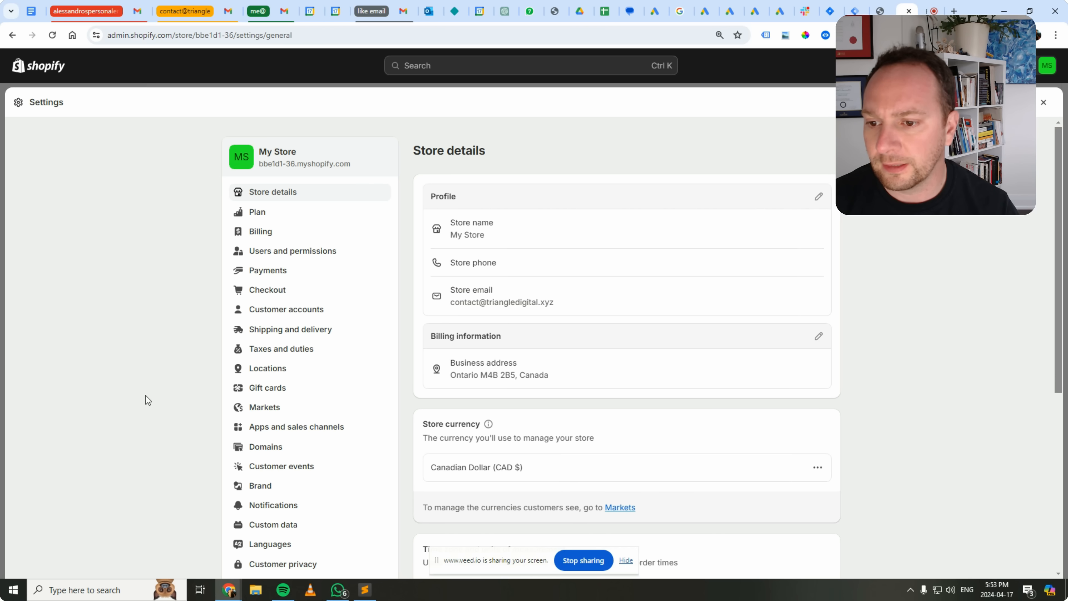
scroll(197, 374, down, 5)
scroll(198, 371, up, 3)
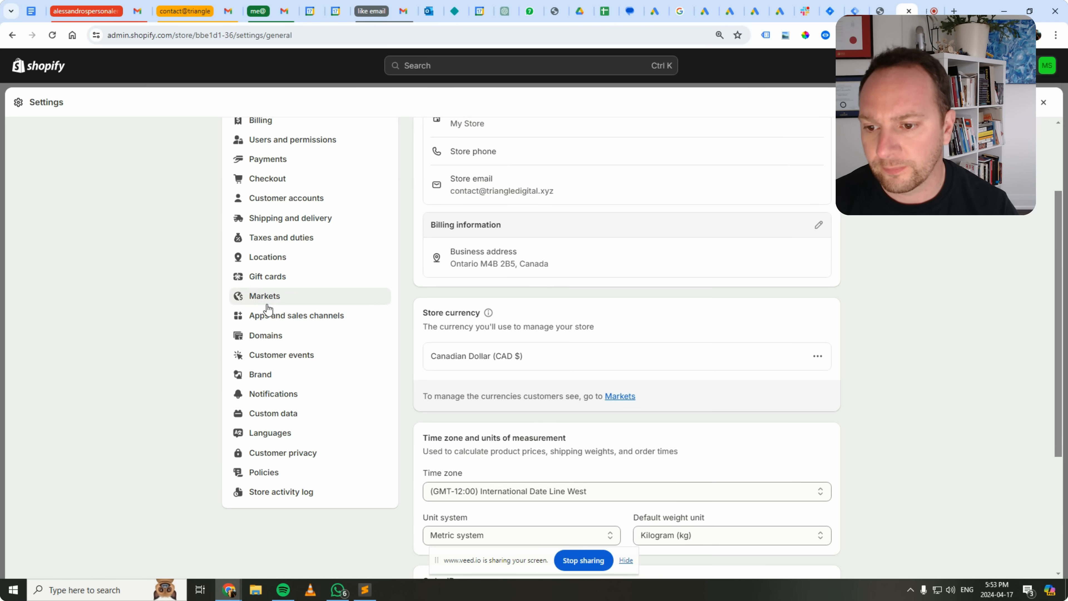
click(299, 355)
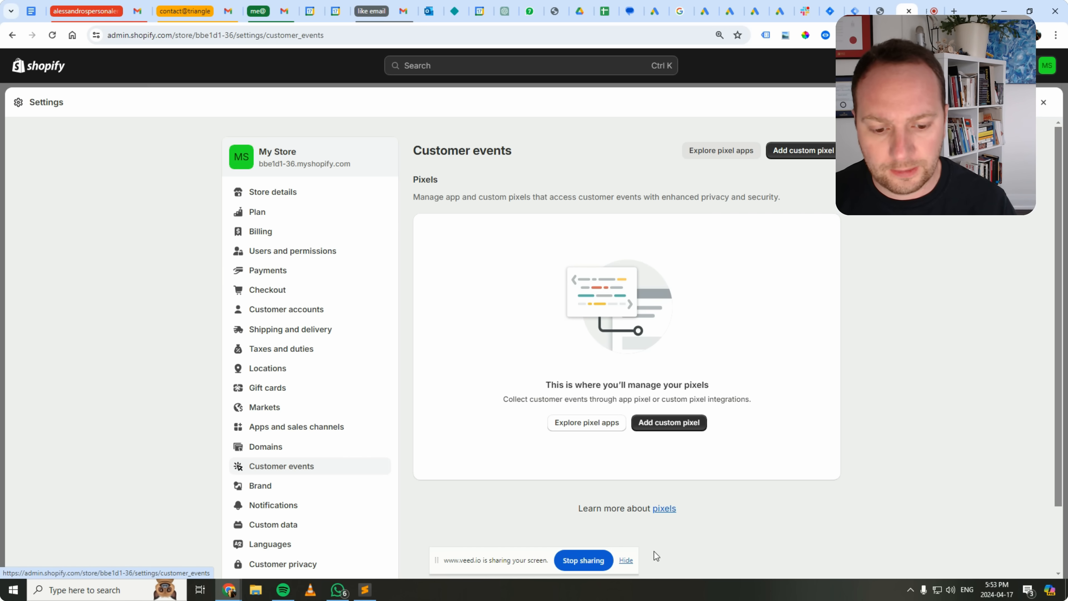
click(625, 560)
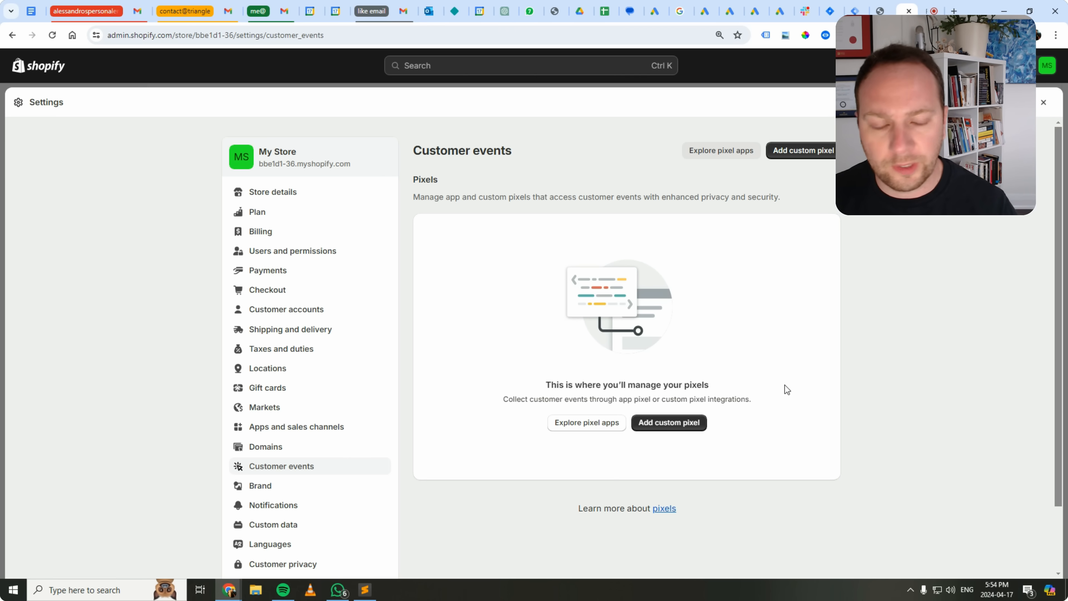
click(1044, 109)
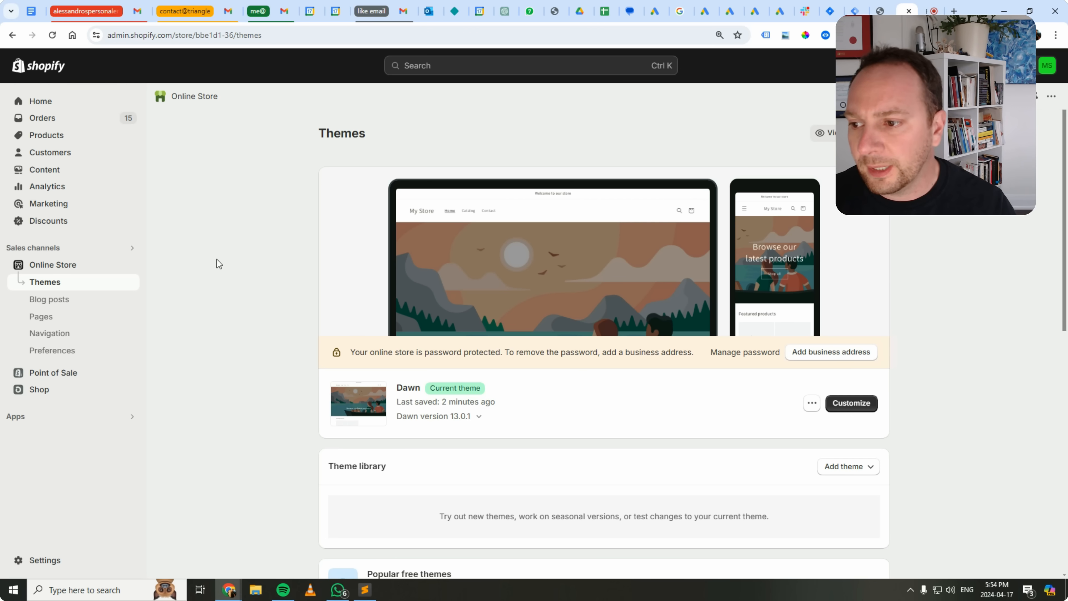
Open the store's customer events settings.
click(41, 561)
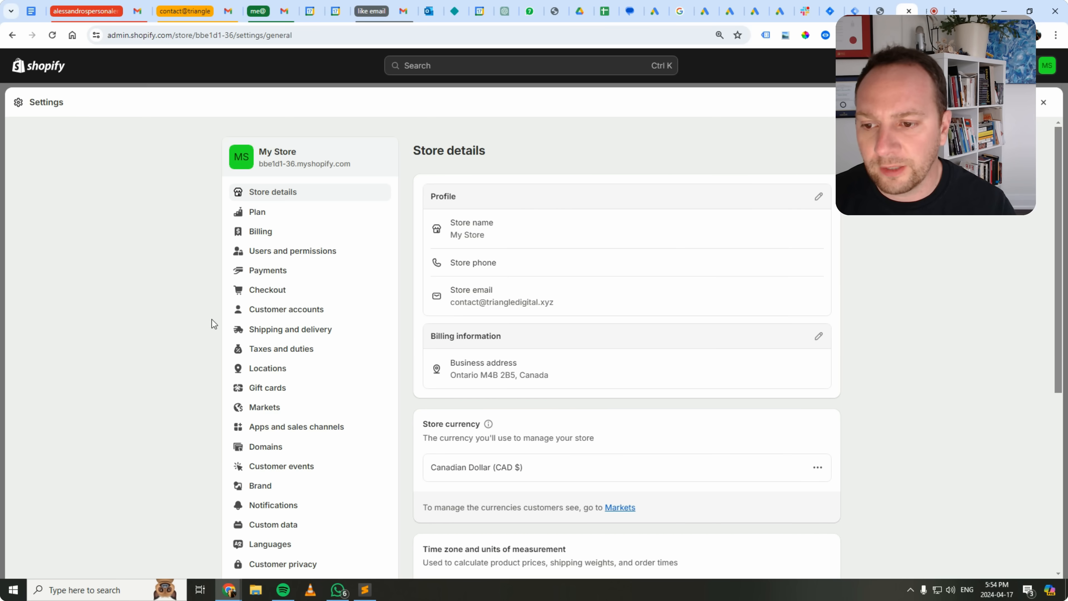
scroll(265, 302, down, 4)
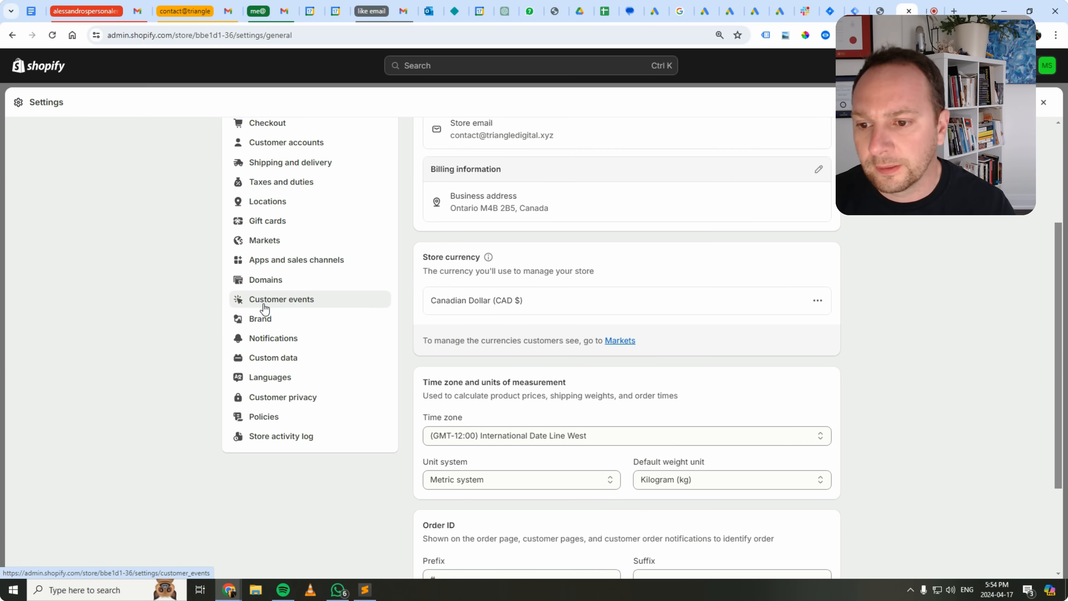
click(265, 301)
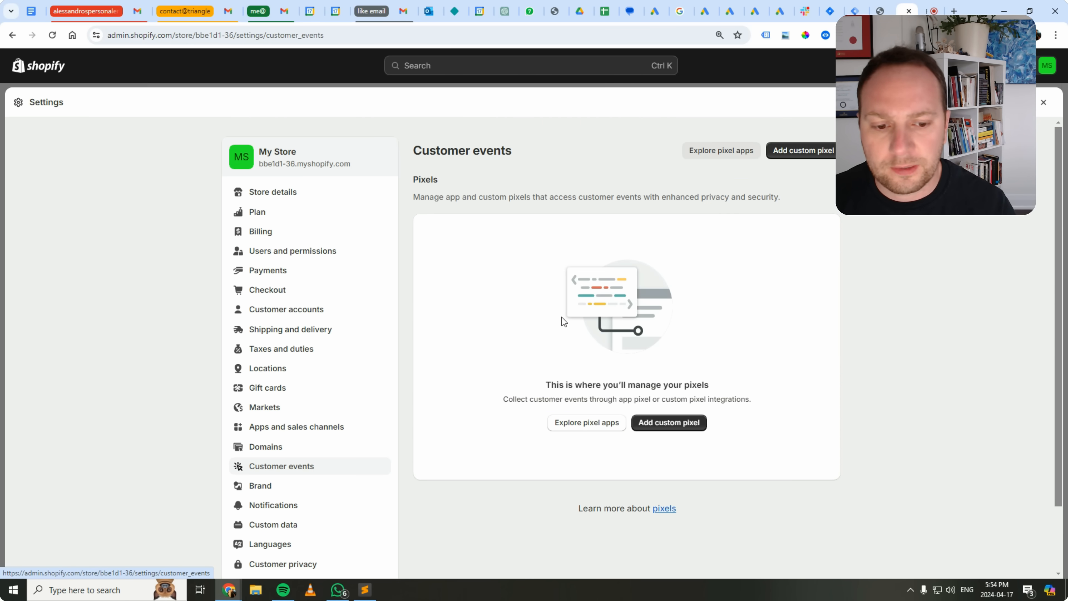
Add a custom pixel named "GTM and dataLayer".
click(670, 424)
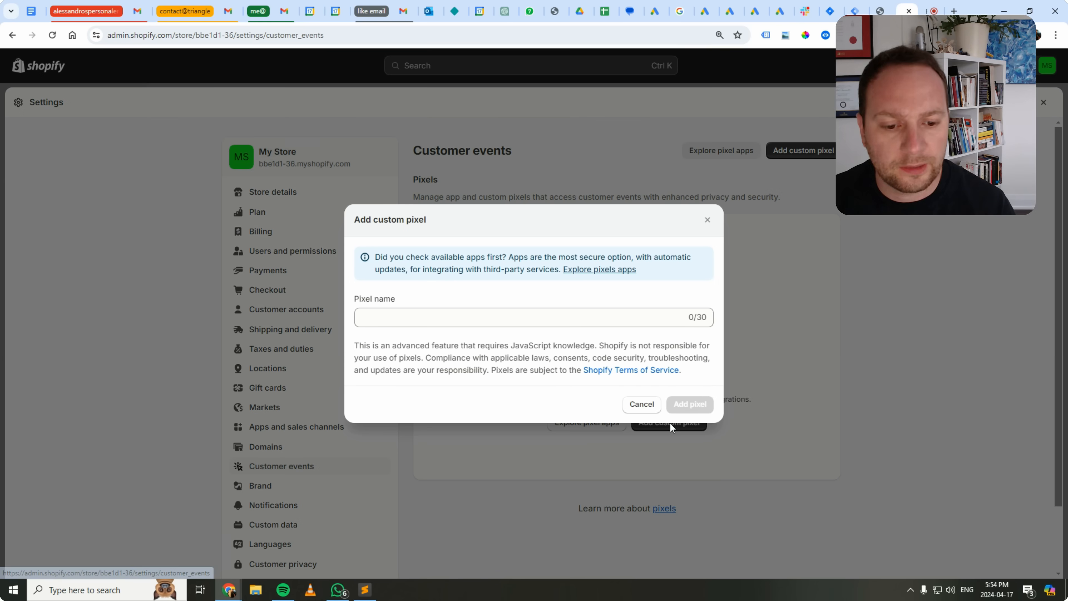
click(466, 324)
text(GTM and Datalayer)
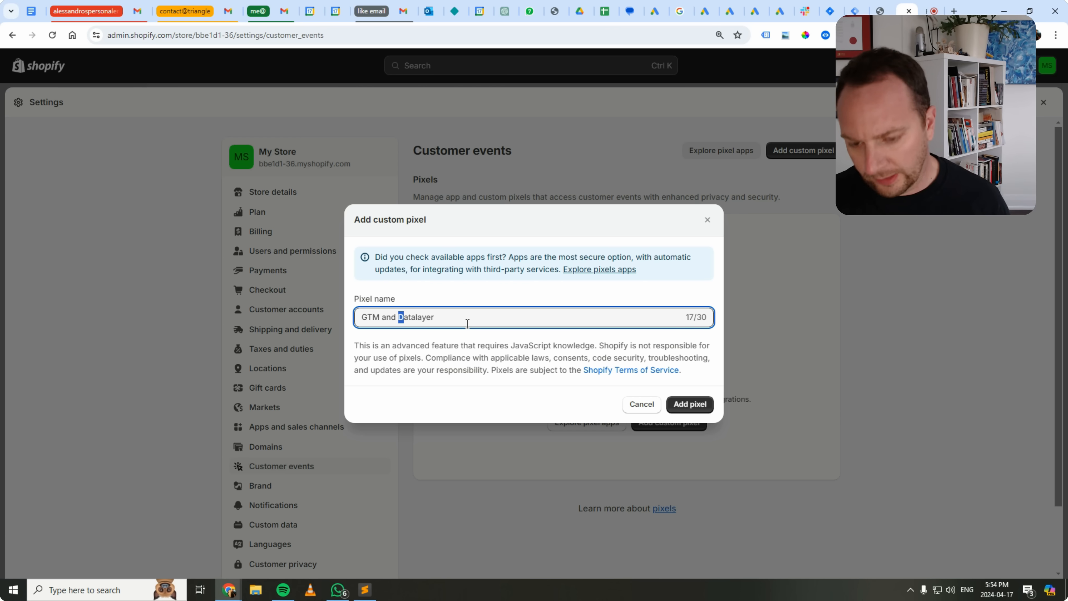
text(d)
key(Right)
key(Right)
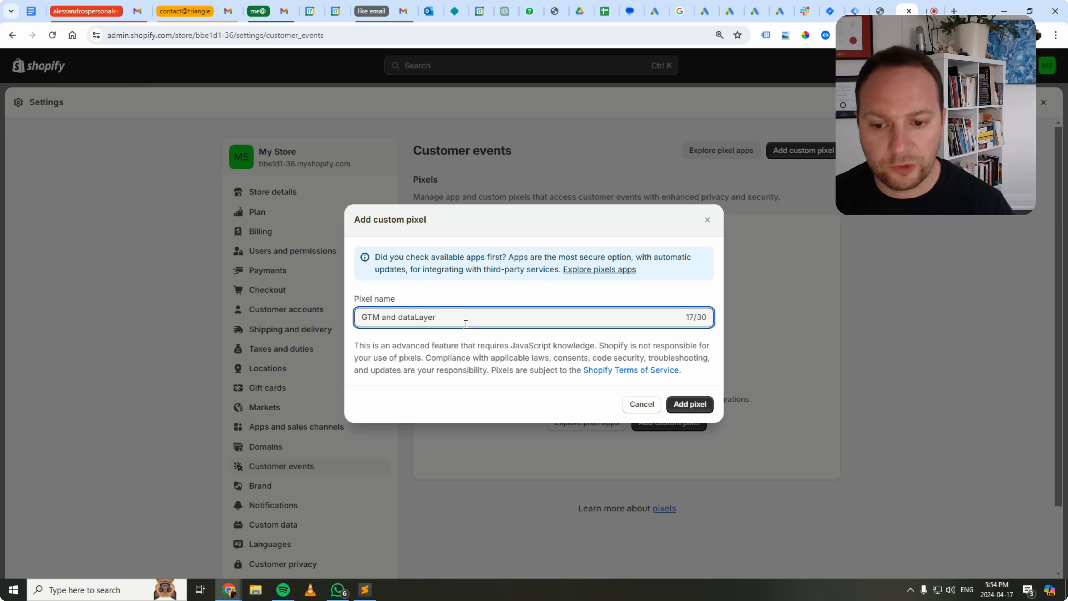
click(683, 404)
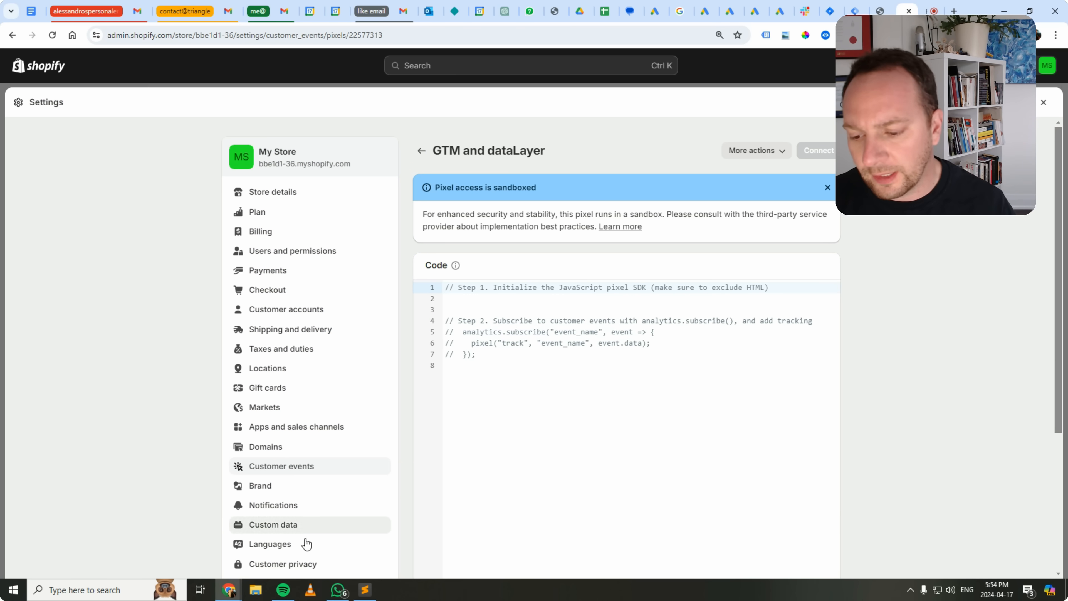
Open customer-event-shopify-pixel.js from the Desktop folder drive-download-20240417T214843Z-001 in Notepad++.
click(253, 594)
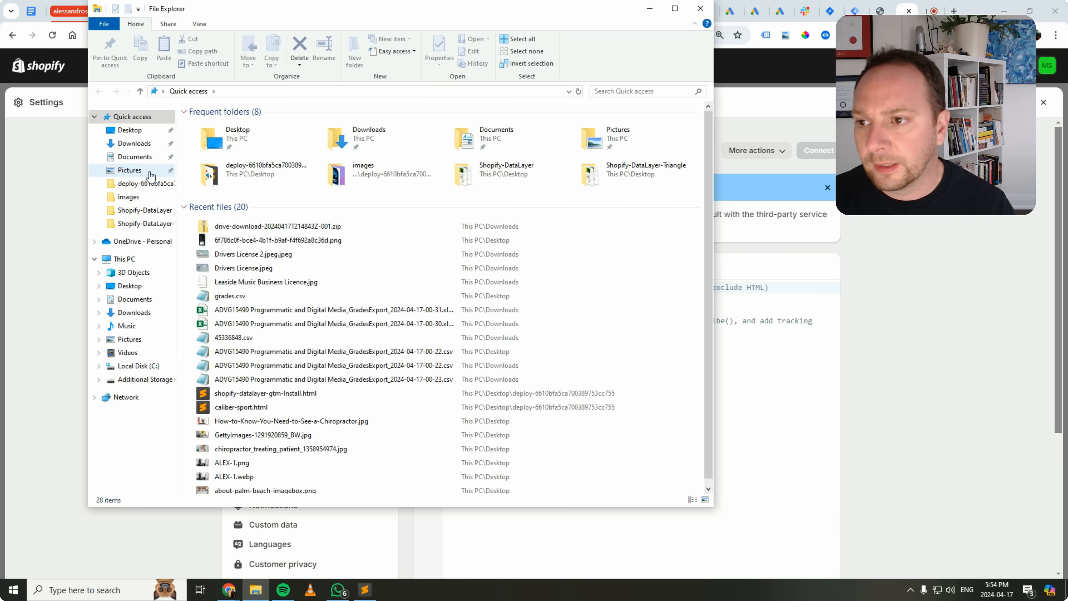
click(128, 132)
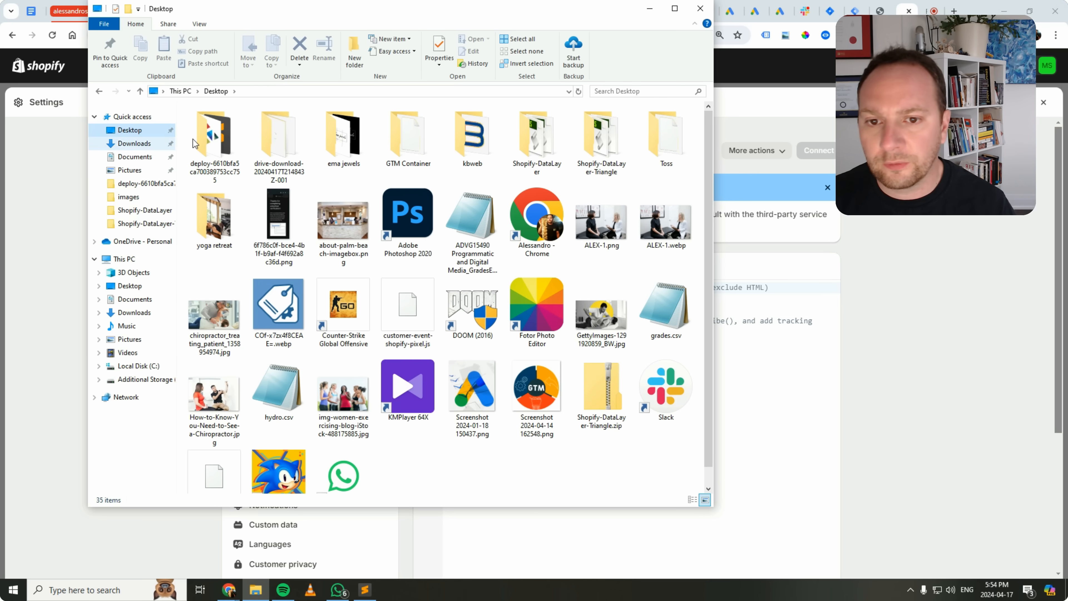
double_click(279, 137)
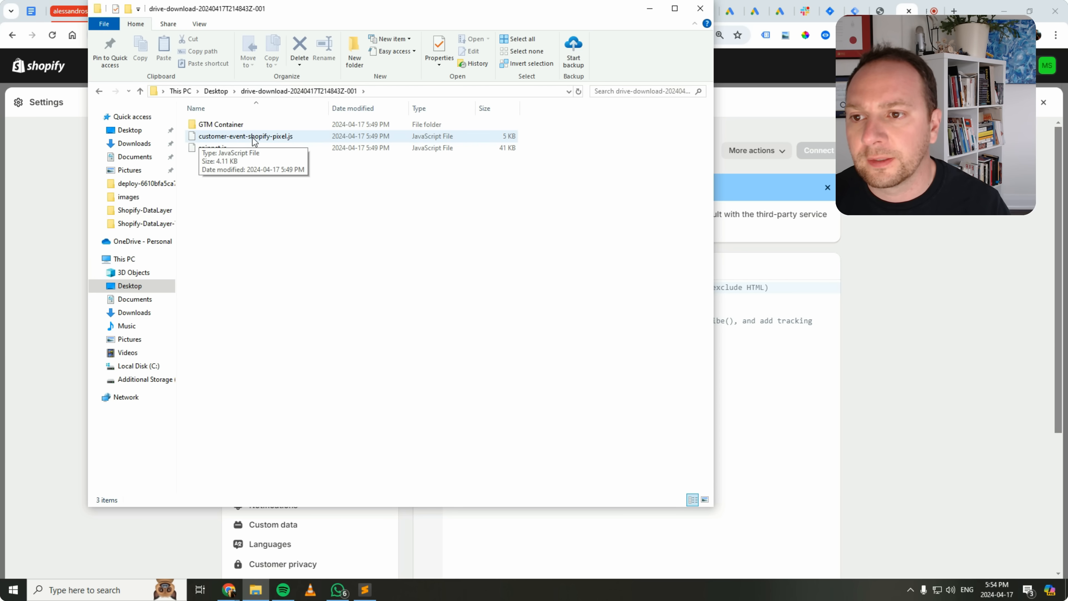
right_click(265, 140)
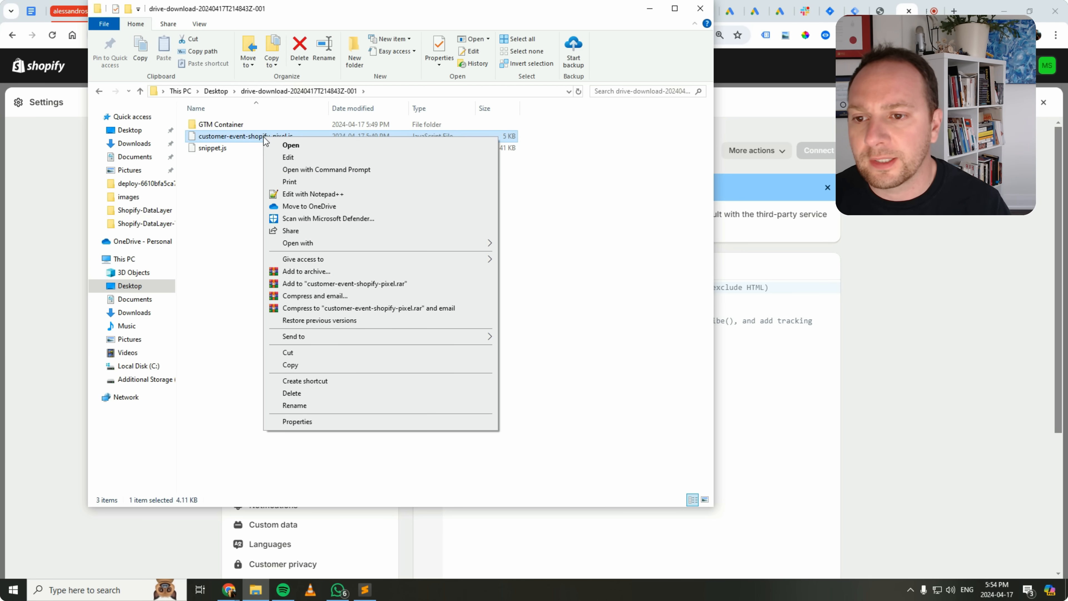
click(309, 195)
Copy the entire code of customer-event-shopify-pixel.js, close Notepad++, and return to the Shopify pixel page in the browser.
key(ctrl+a)
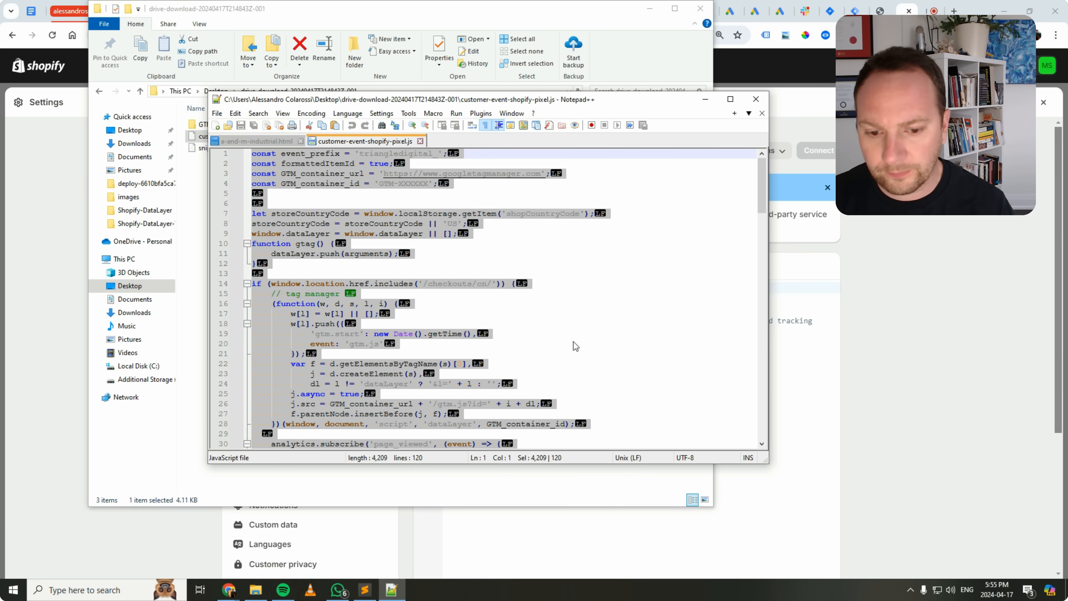
drag(762, 193, 758, 432)
scroll(715, 378, up, 2)
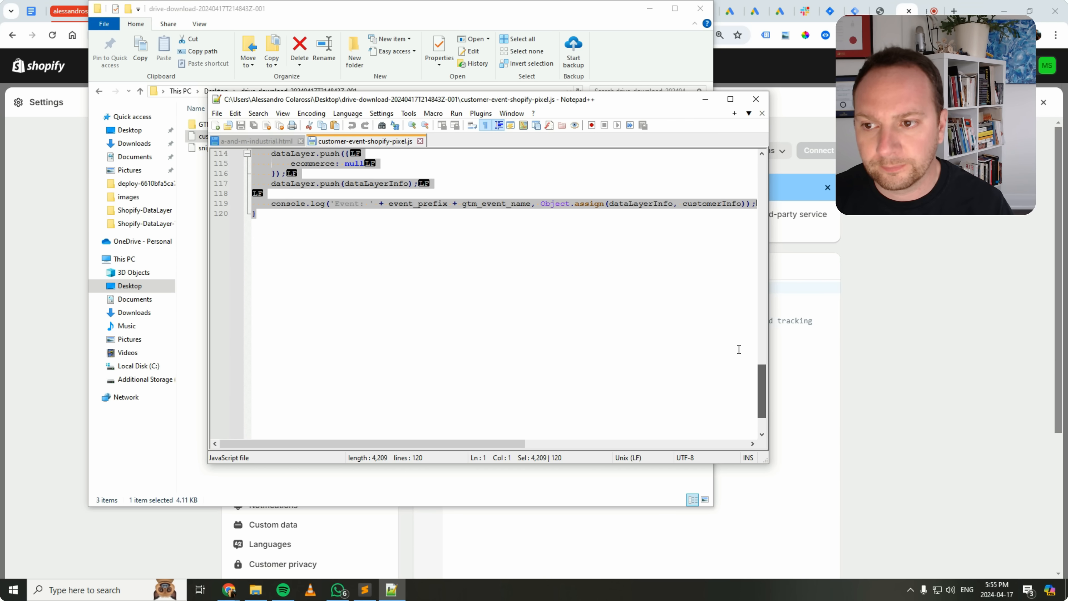
click(756, 99)
click(859, 350)
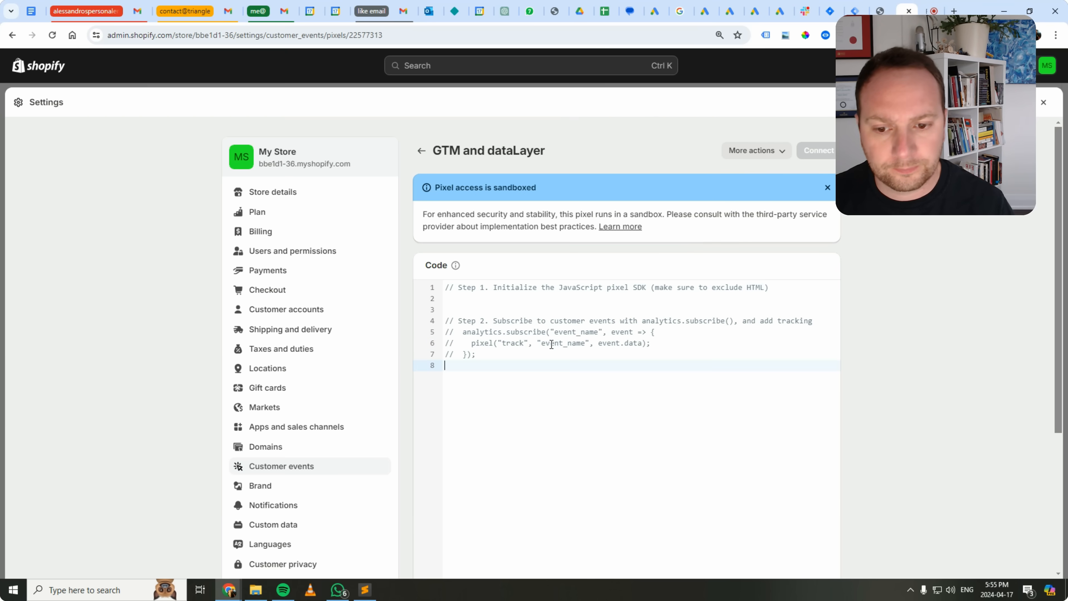
Replace all the default code of the GTM and dataLayer pixel with the copied script and check its opening lines.
click(545, 341)
key(ctrl+a)
key(ctrl+v)
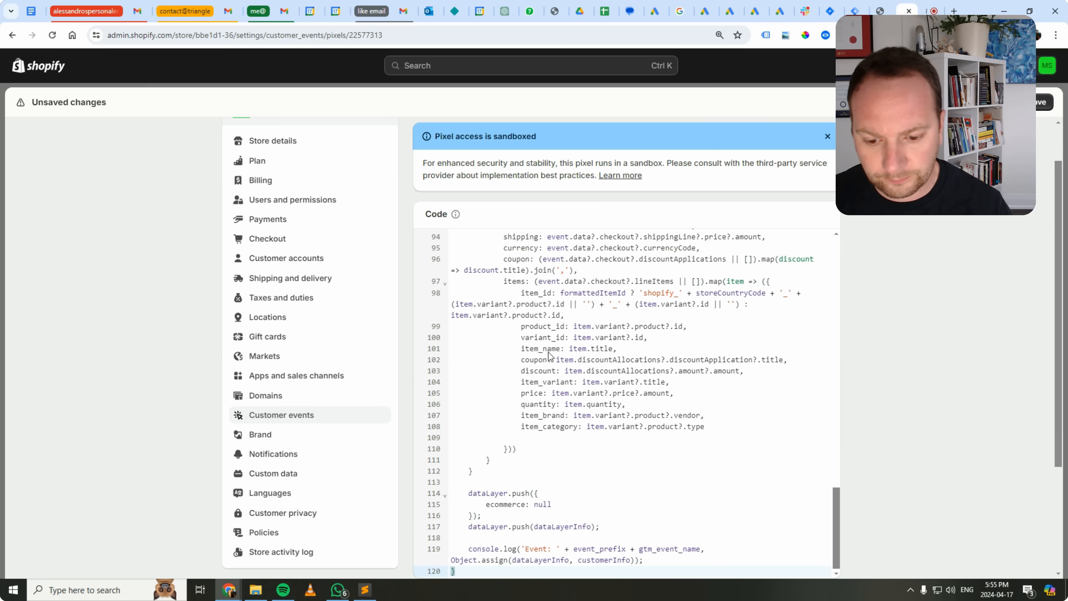
scroll(834, 279, up, 6)
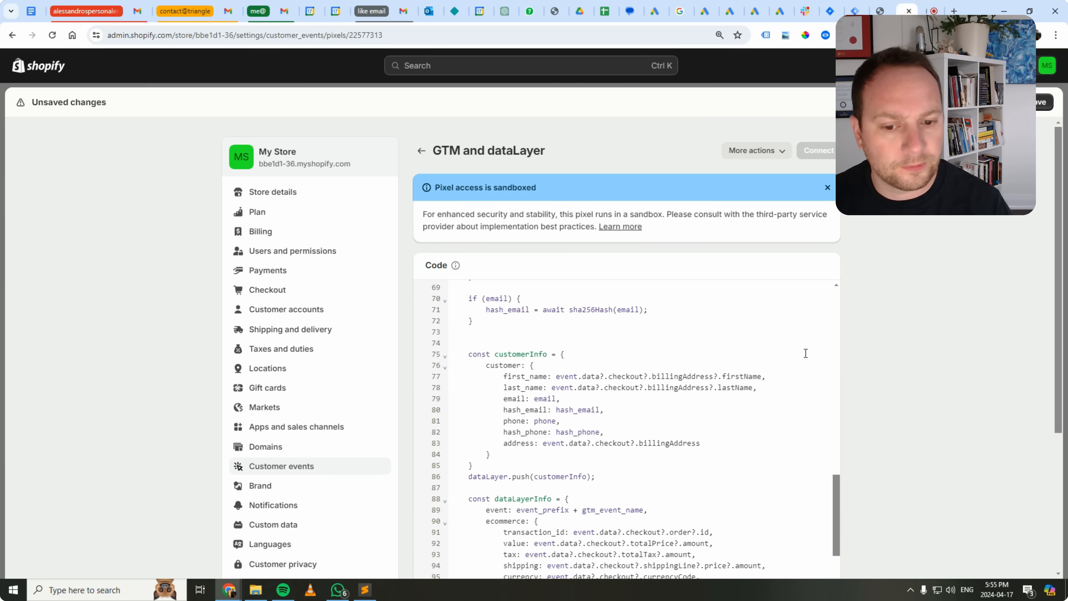
drag(836, 519, 861, 300)
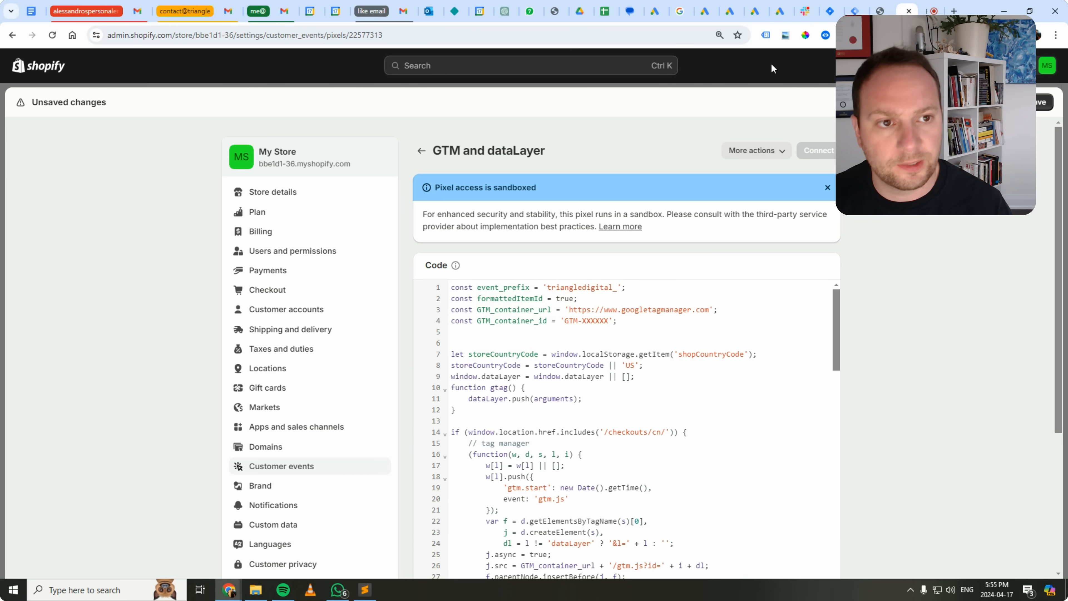
Replace the XXXXXX placeholder in the pixel's GTM_container_id with the ID copied from the testshopify.com container in Tag Manager.
click(856, 11)
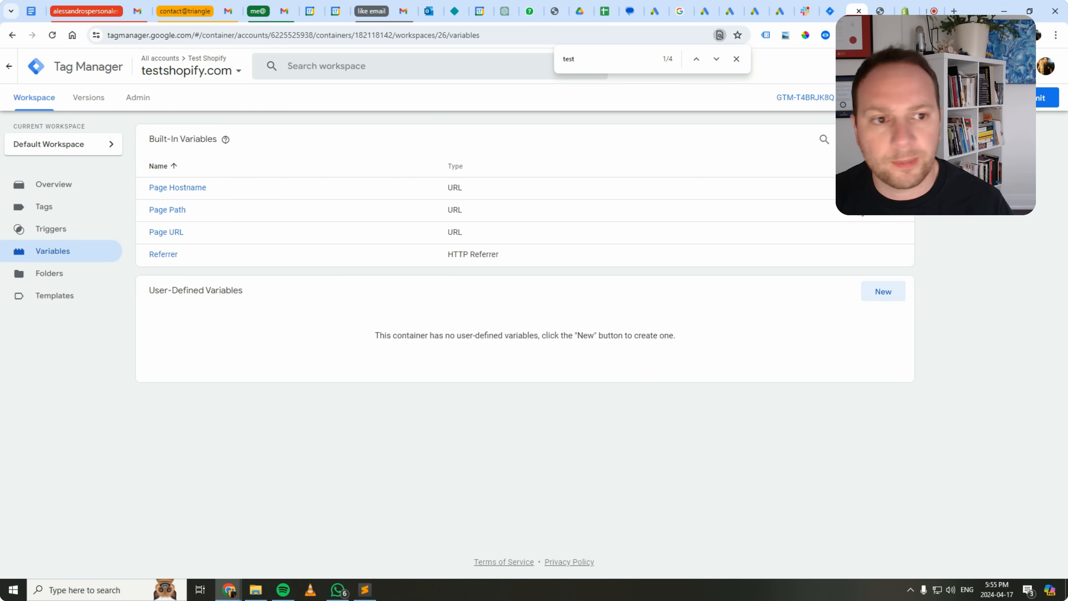
drag(827, 97, 799, 96)
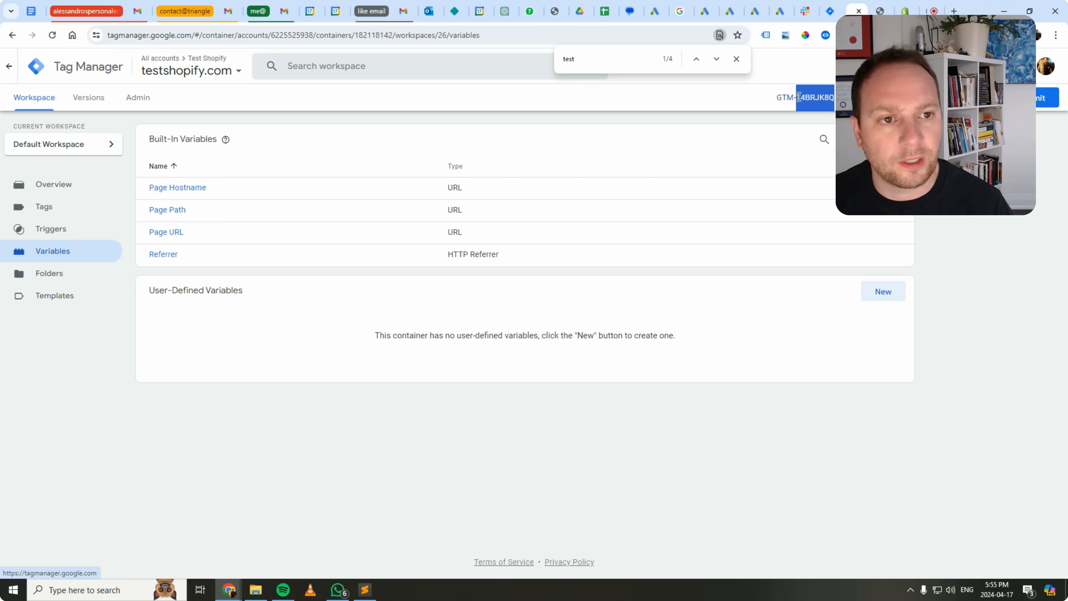
right_click(805, 111)
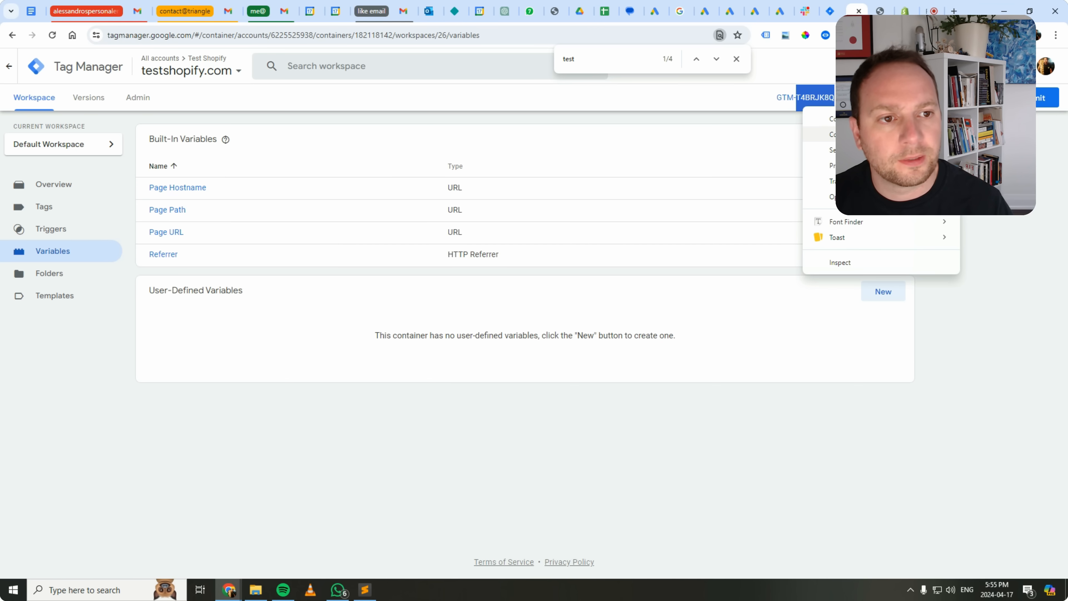
click(841, 119)
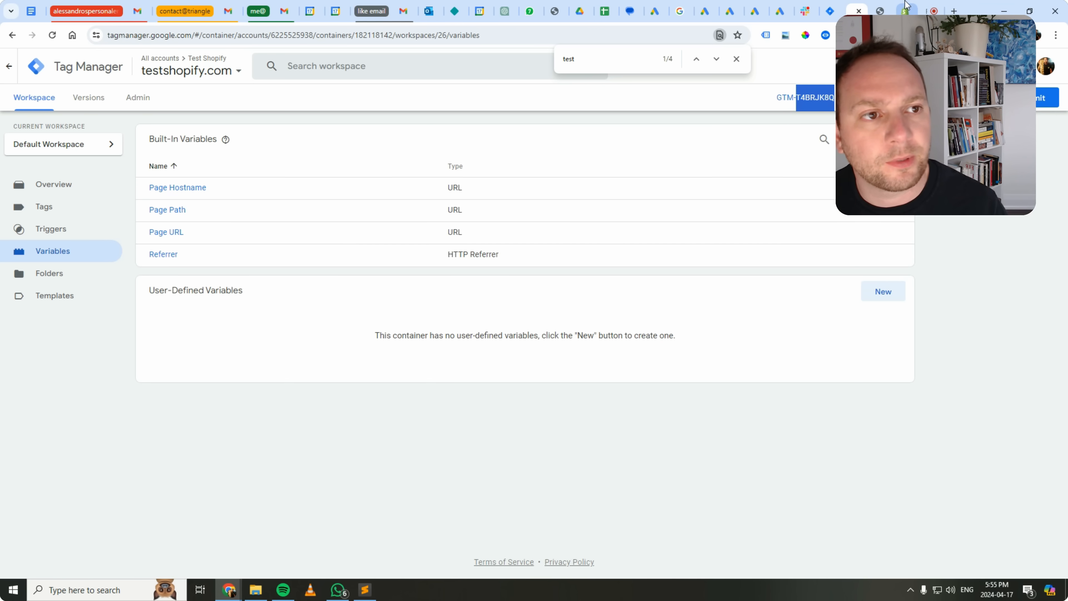
click(905, 6)
double_click(595, 321)
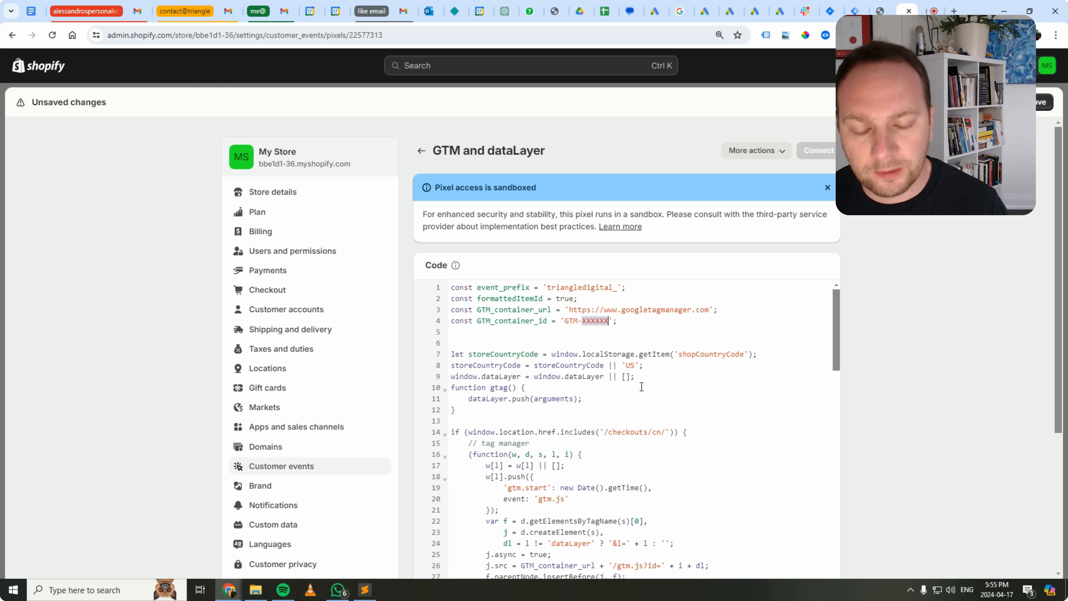
text(T4BRJK8Q)
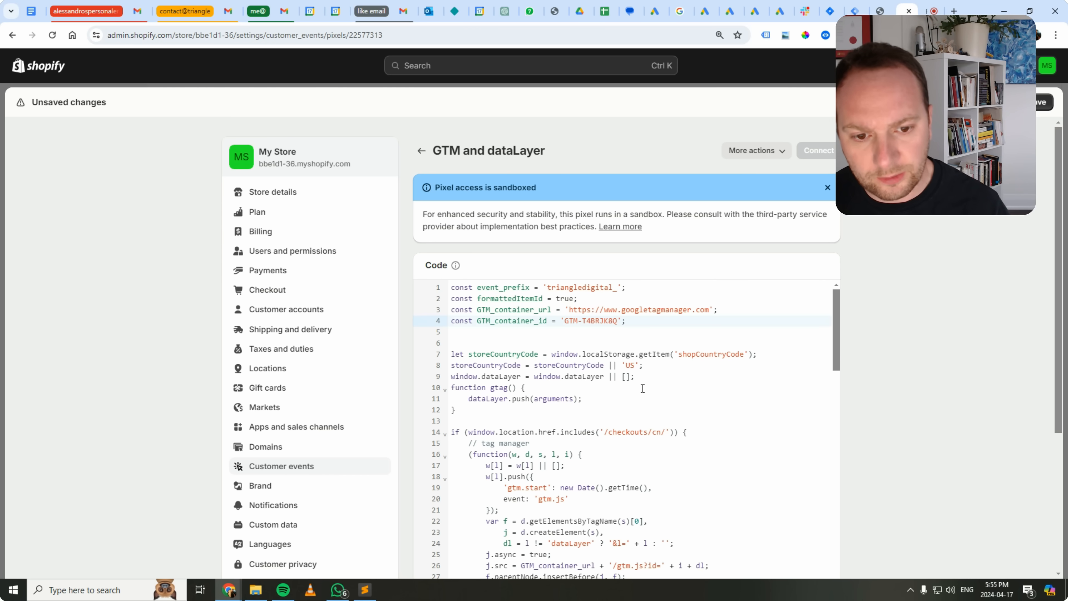
Save the GTM and dataLayer pixel and connect it to the store.
scroll(673, 378, down, 3)
scroll(696, 375, up, 3)
scroll(1047, 406, down, 4)
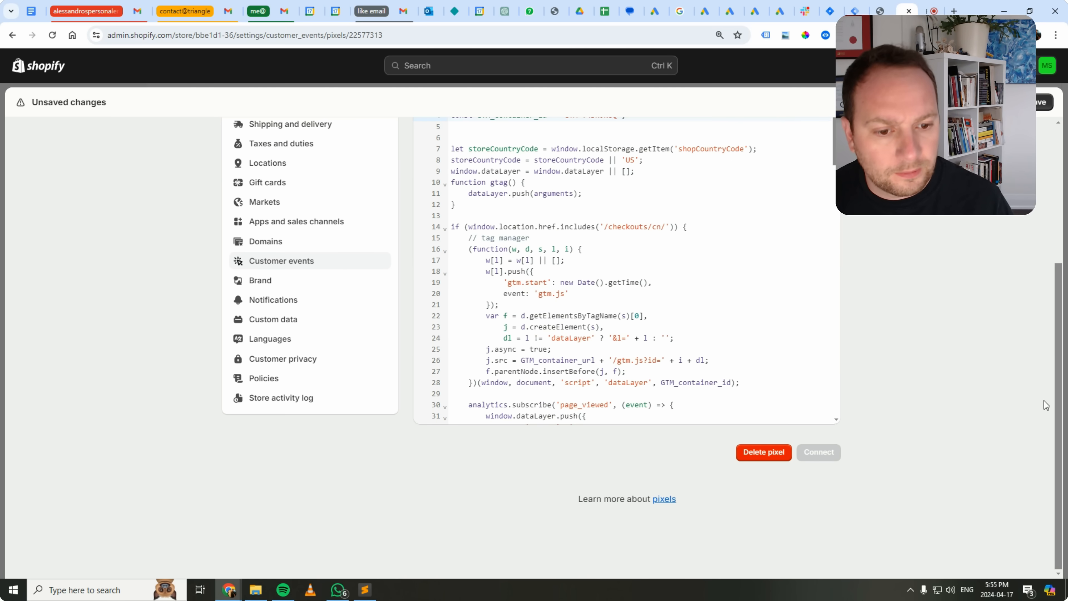
scroll(828, 345, up, 5)
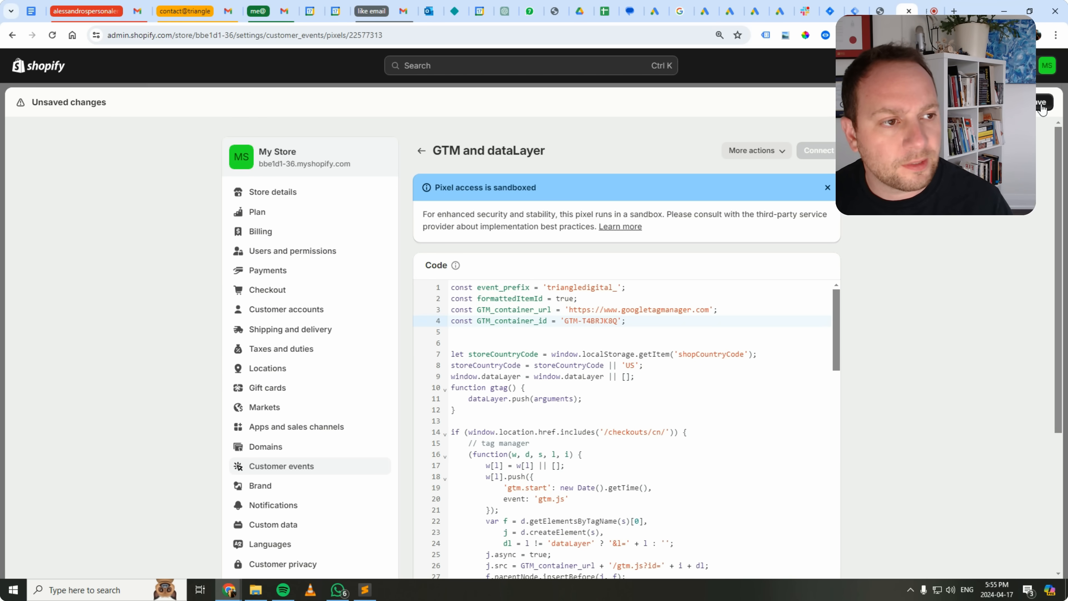
click(1042, 104)
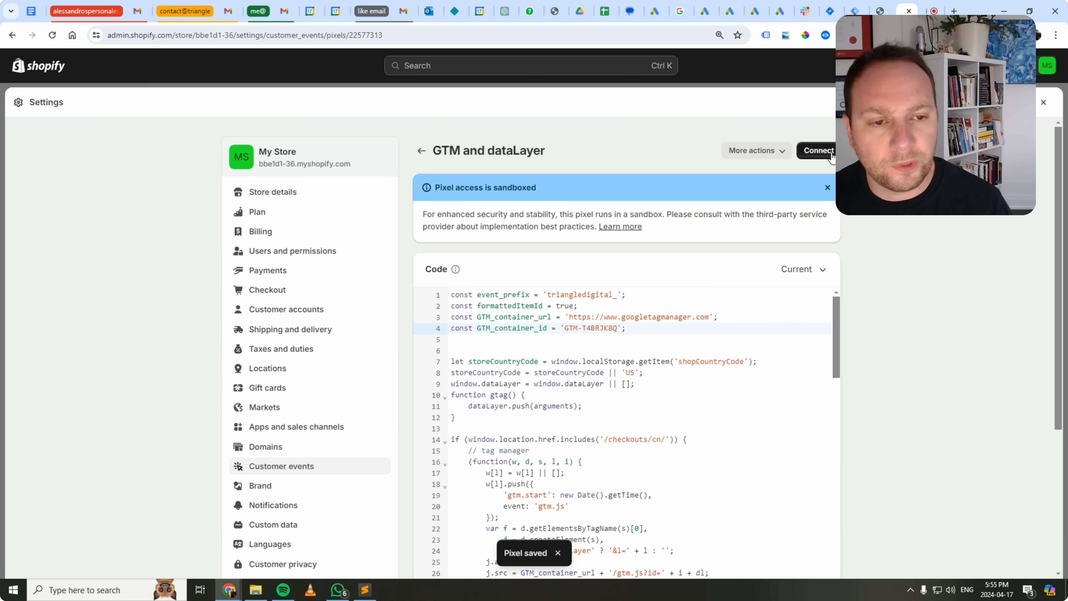
click(831, 154)
click(698, 353)
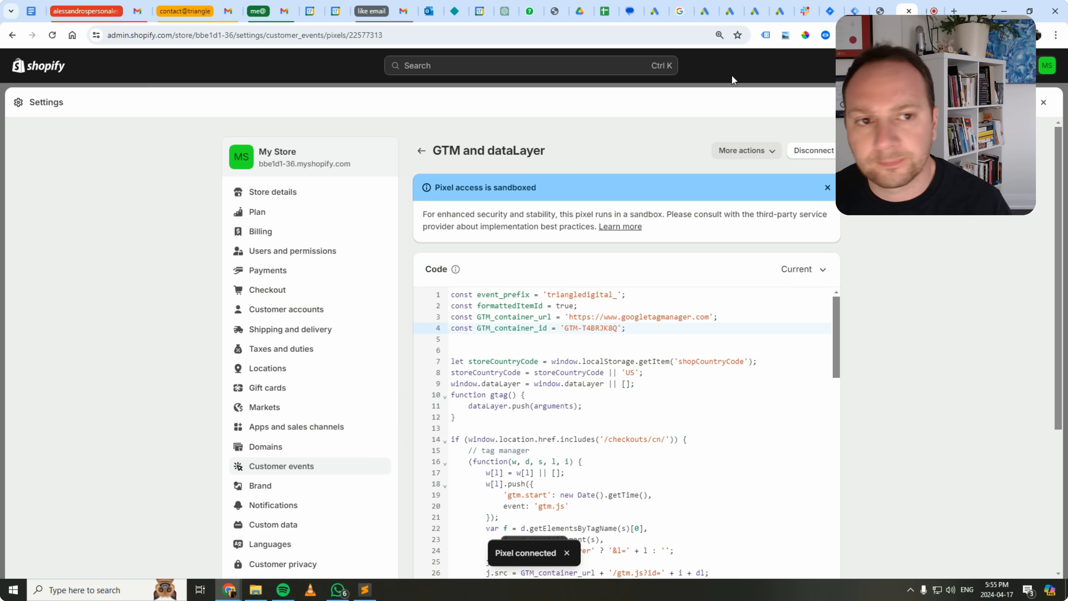
Leave the store settings and open the code editor for the current Dawn theme of the online store.
click(1045, 104)
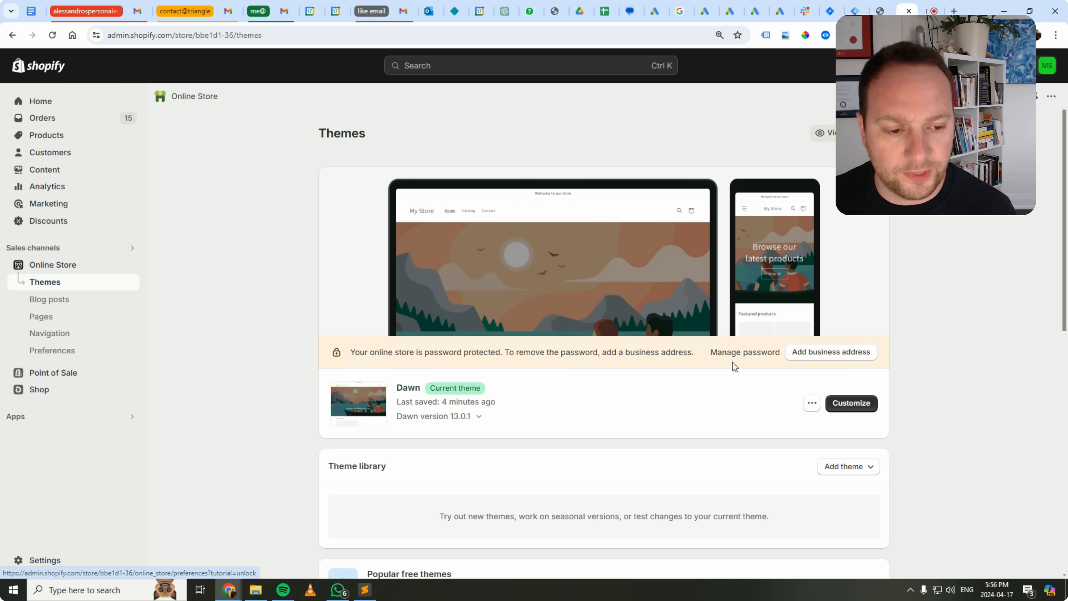
click(812, 404)
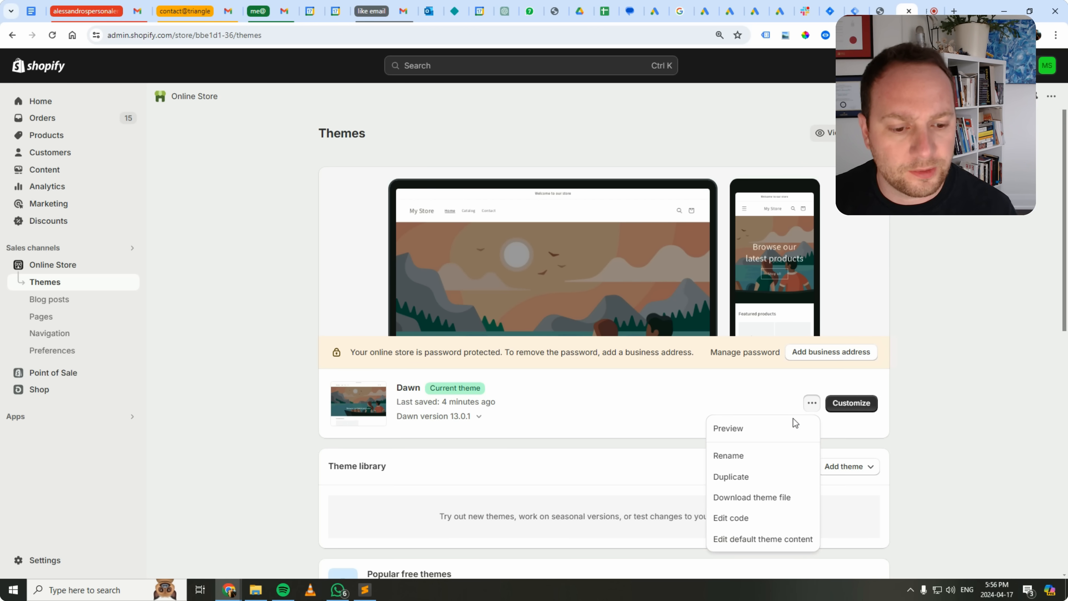
click(748, 517)
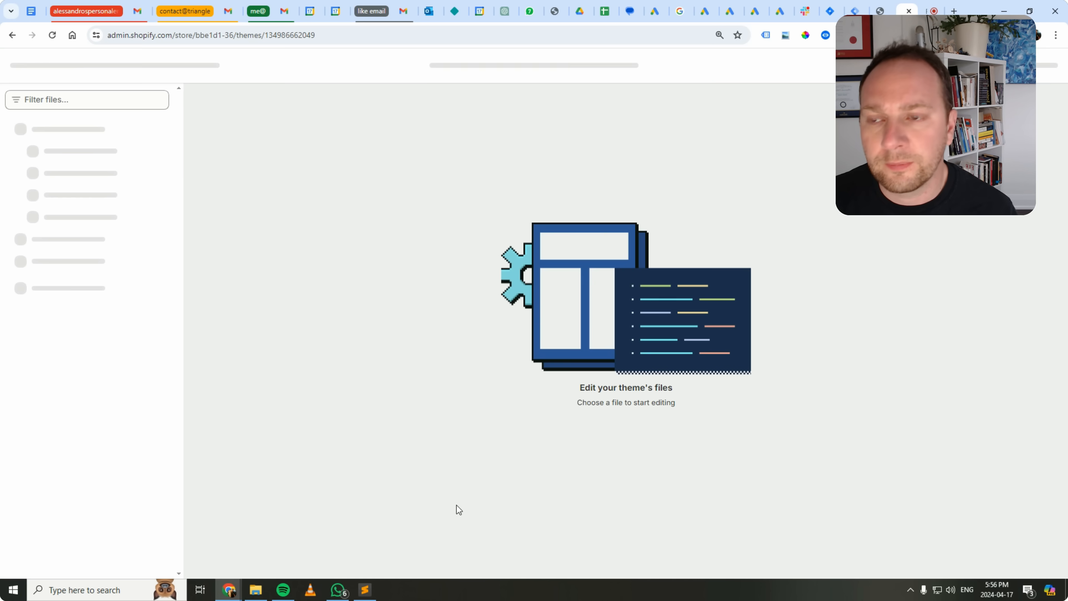
Create a new theme snippet file named data-layer in the Snippets folder.
scroll(72, 227, down, 5)
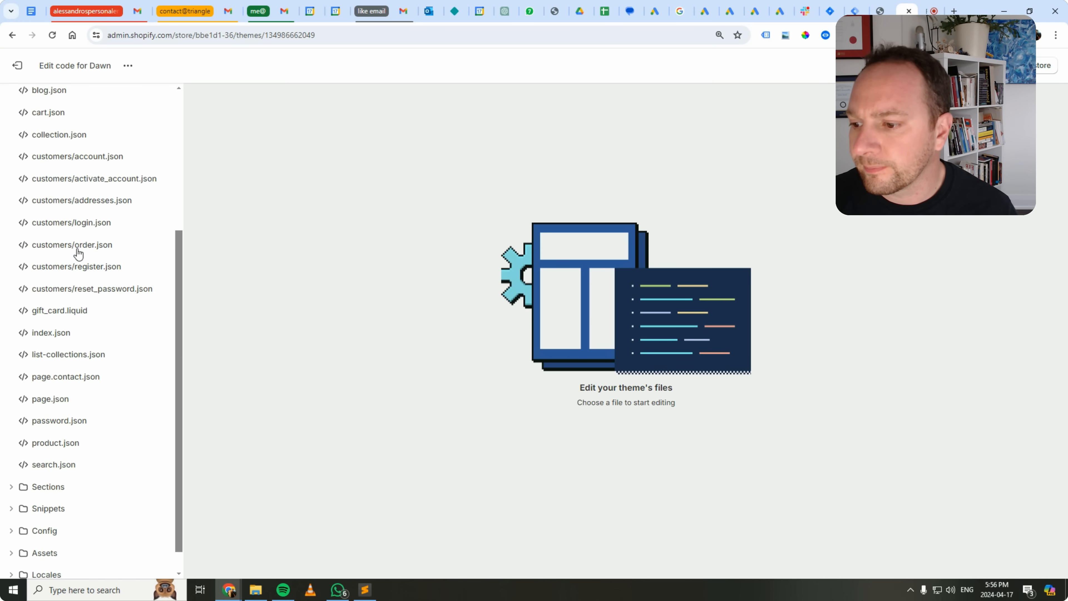
scroll(71, 306, up, 6)
scroll(74, 320, down, 4)
scroll(75, 378, down, 2)
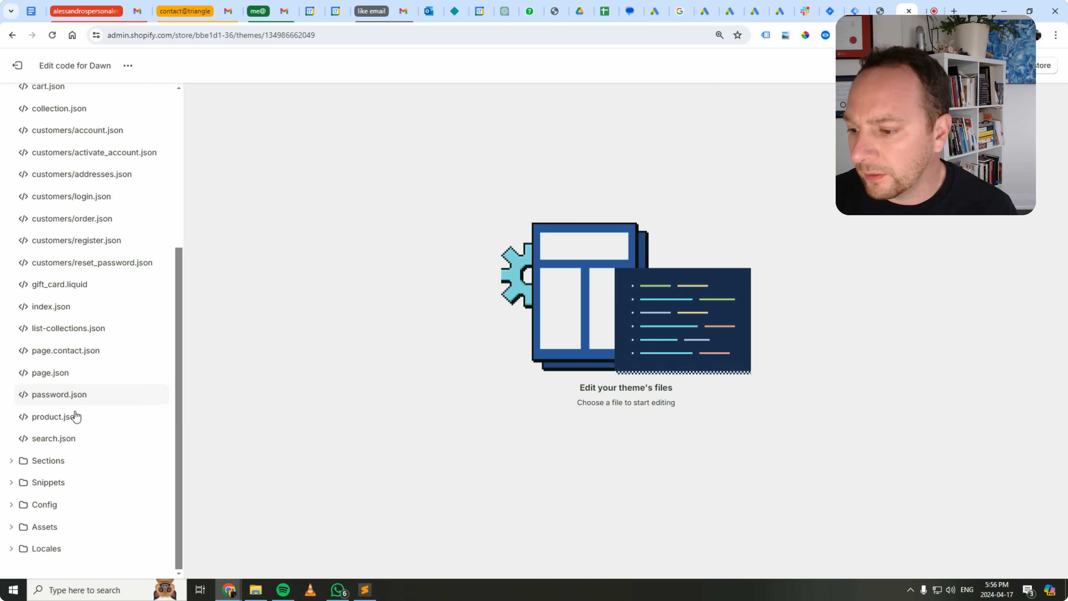
click(12, 483)
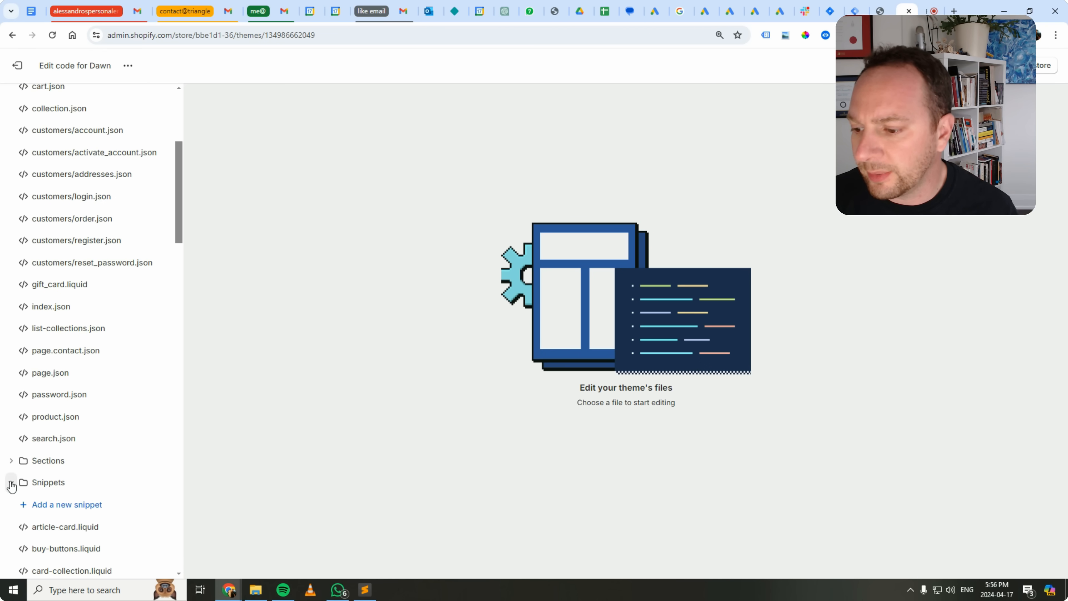
click(57, 510)
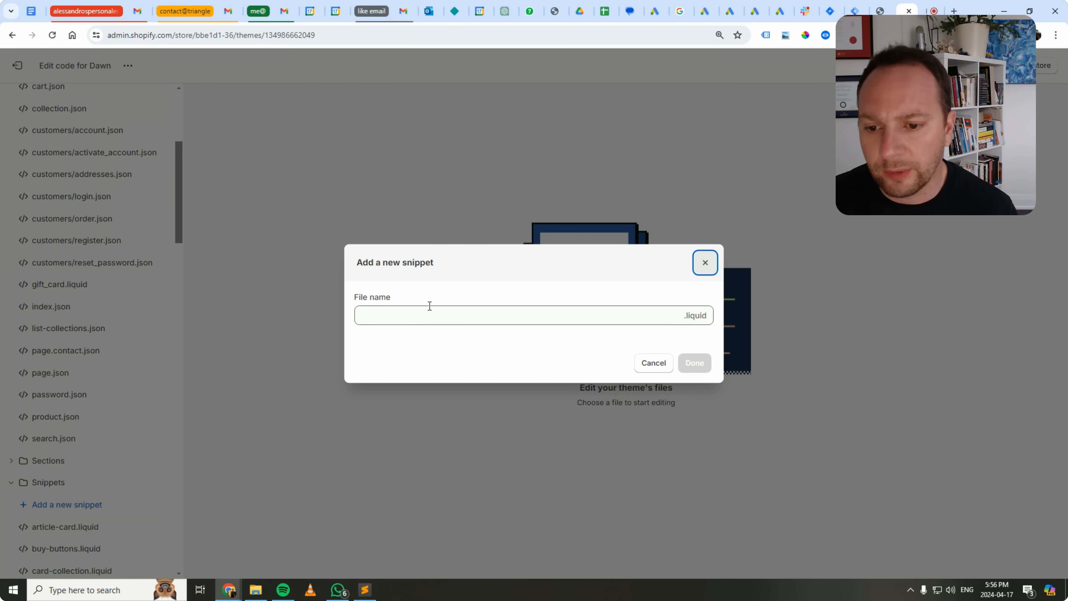
click(424, 318)
text(da)
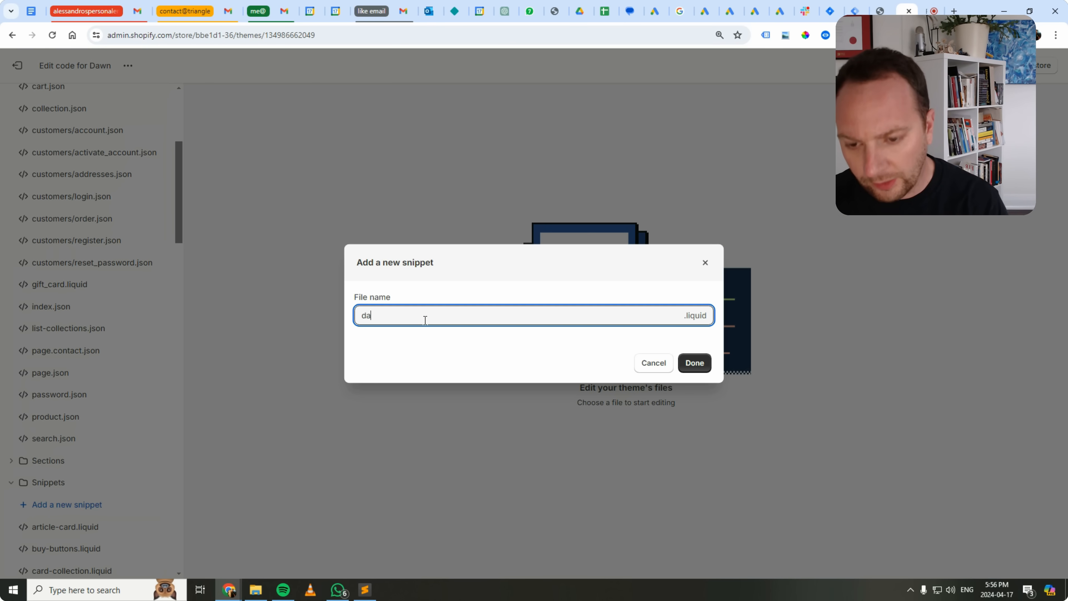
text(ta-layer)
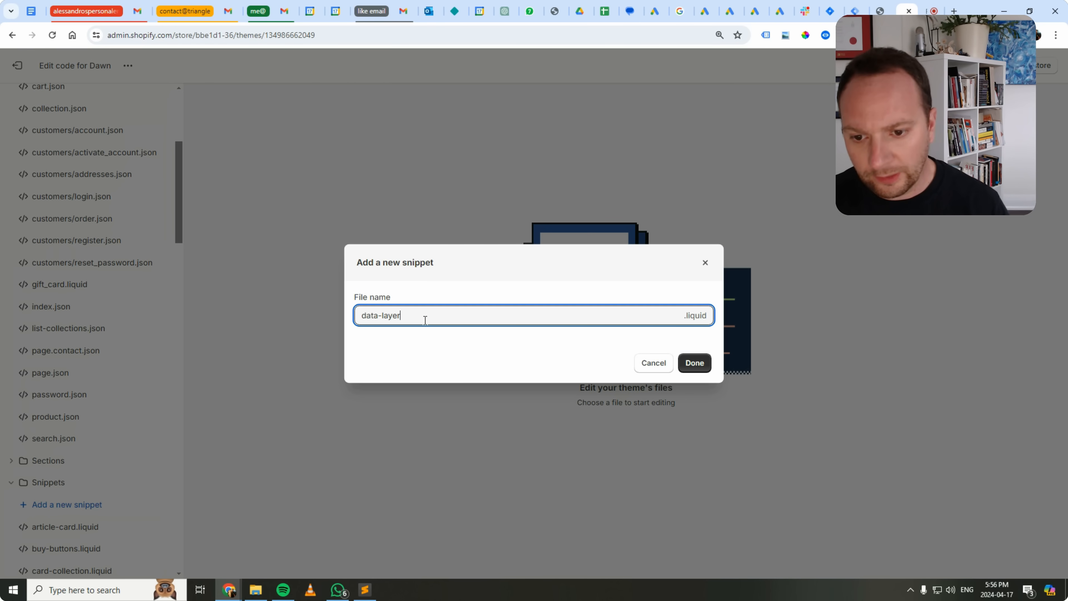
click(694, 363)
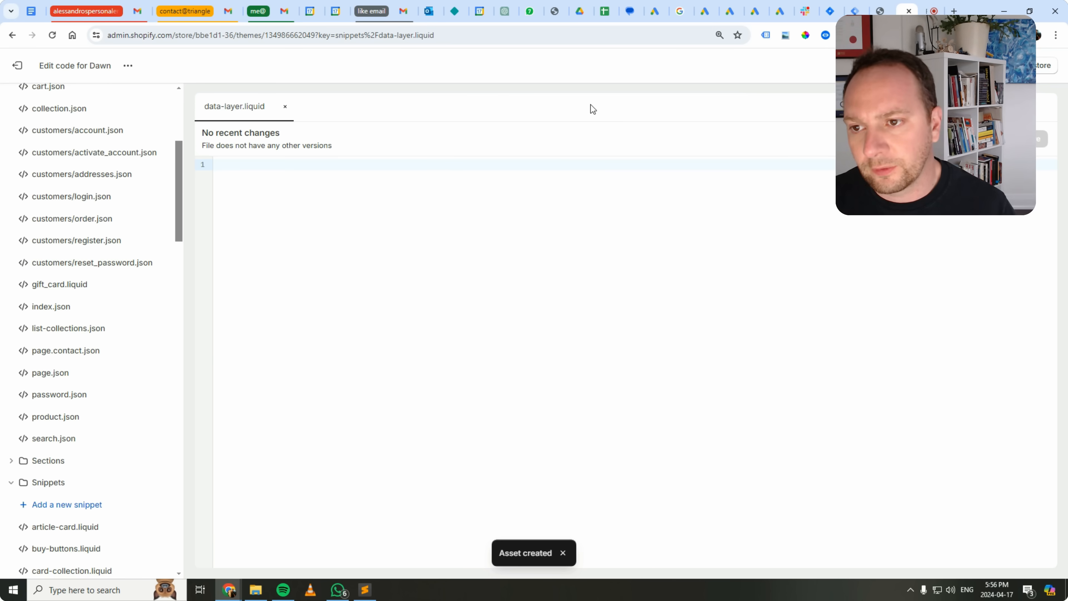
Copy the entire code of snippet.js using Notepad++, close Notepad++, and return to the empty data-layer.liquid file in the browser.
click(262, 595)
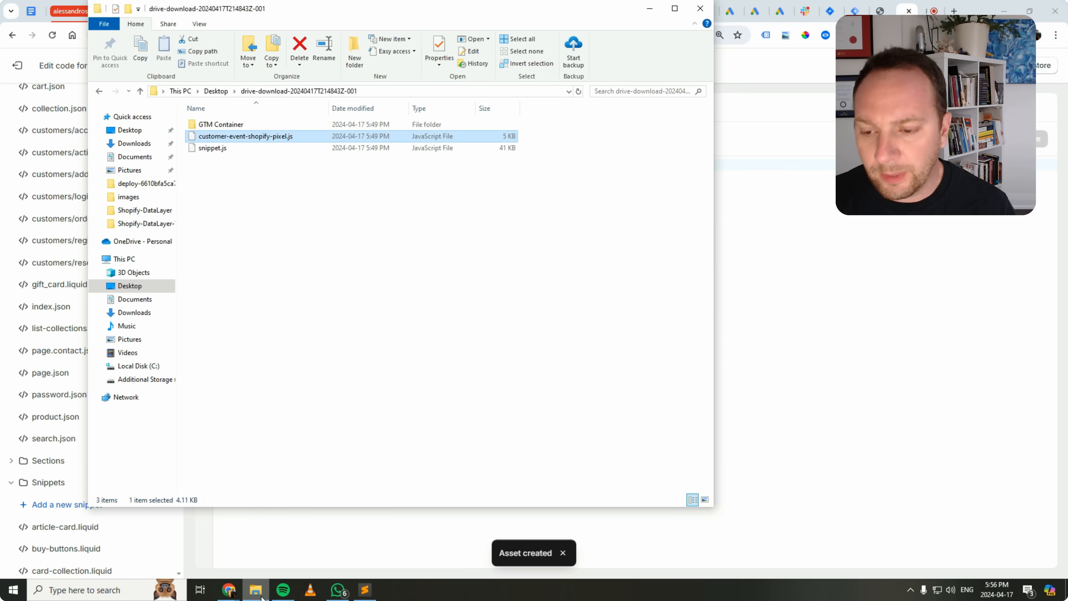
click(213, 148)
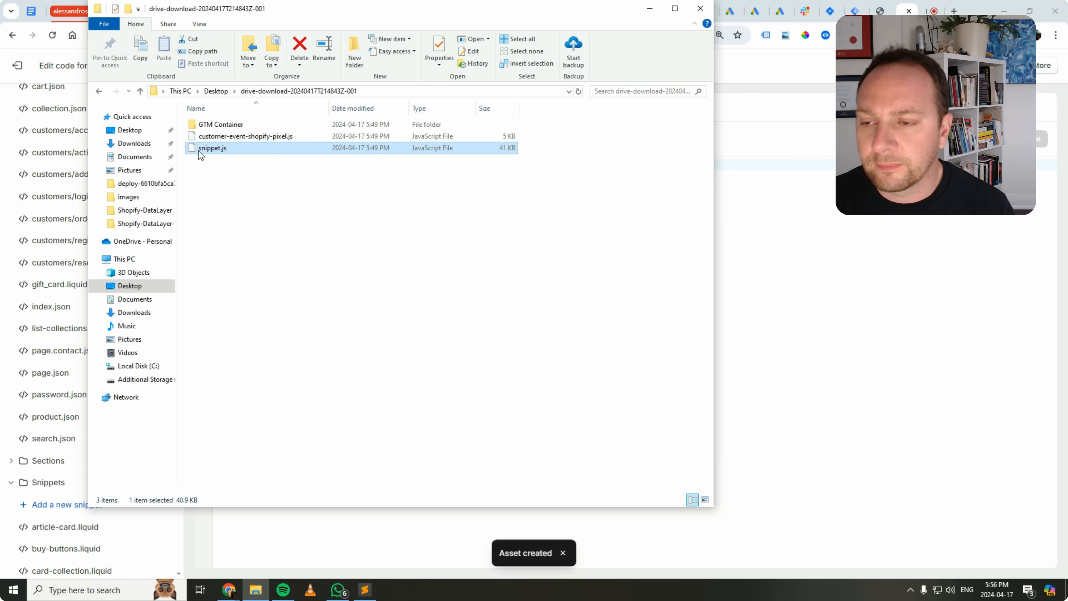
right_click(206, 149)
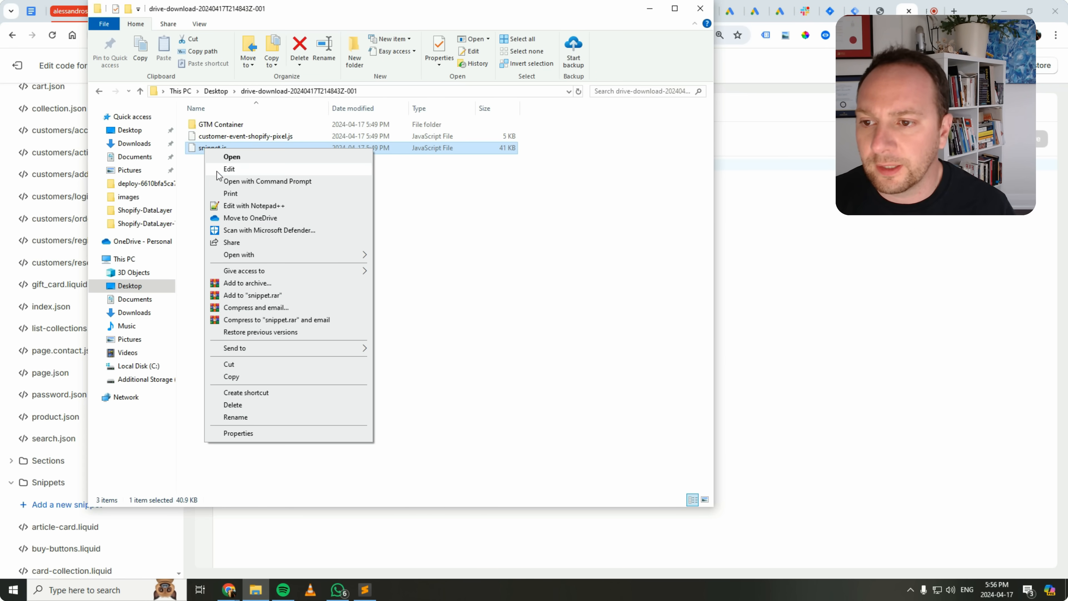
click(231, 206)
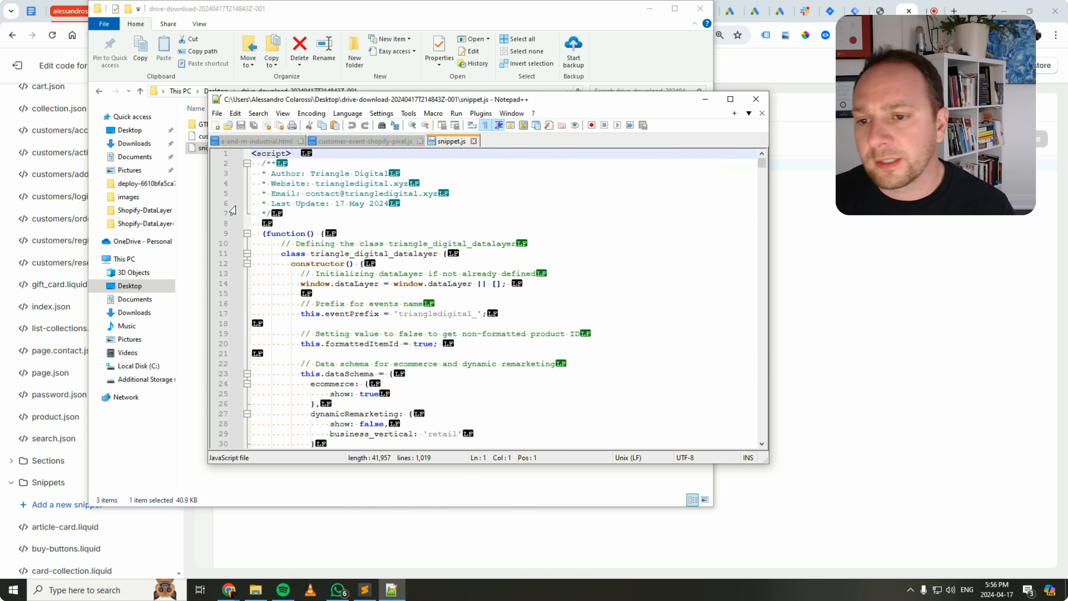
click(453, 244)
key(ctrl+a)
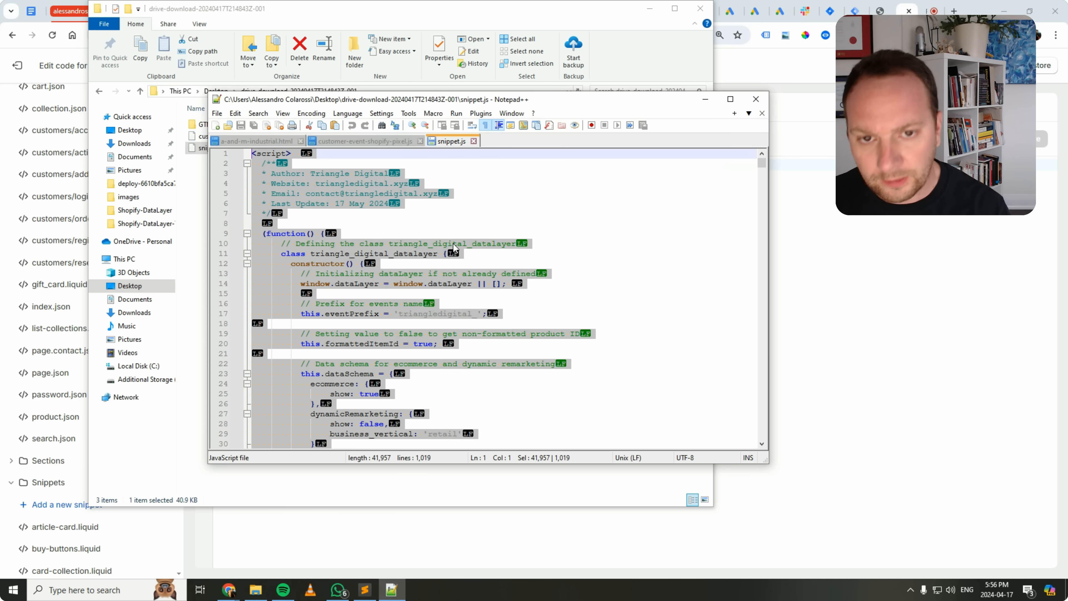
click(757, 102)
click(753, 219)
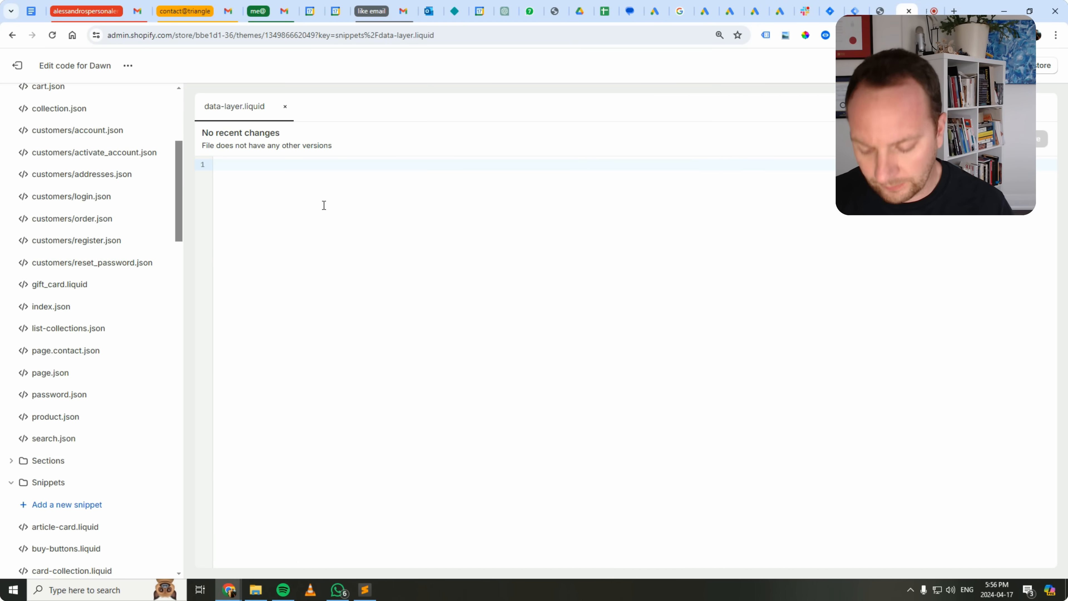
Paste the copied script into data-layer.liquid, check its opening lines, and save the file.
key(ctrl+v)
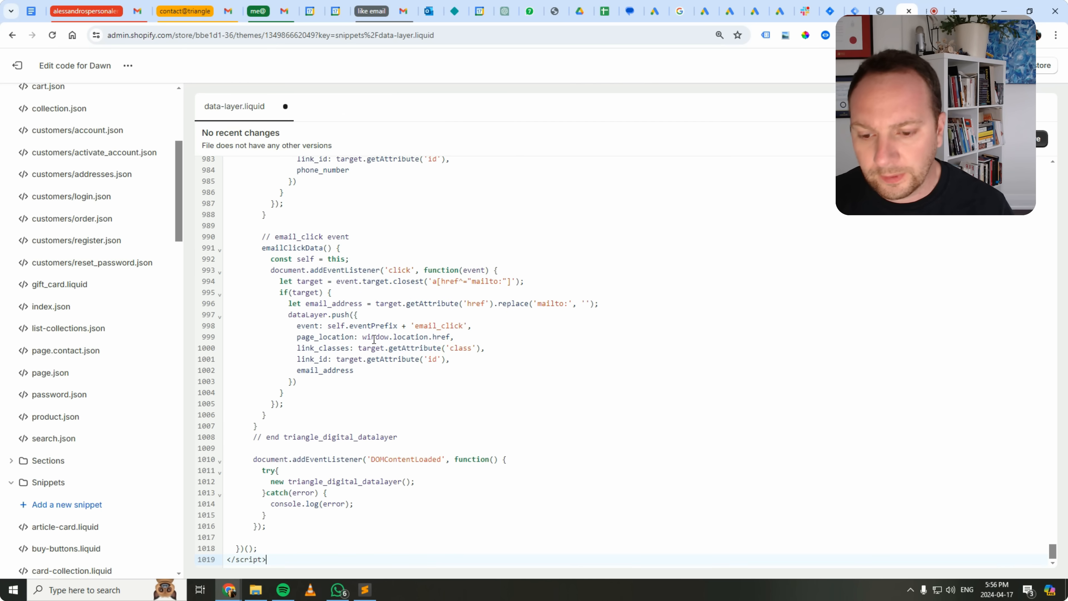
scroll(478, 385, up, 9)
scroll(478, 384, up, 5)
drag(1047, 522, 1049, 163)
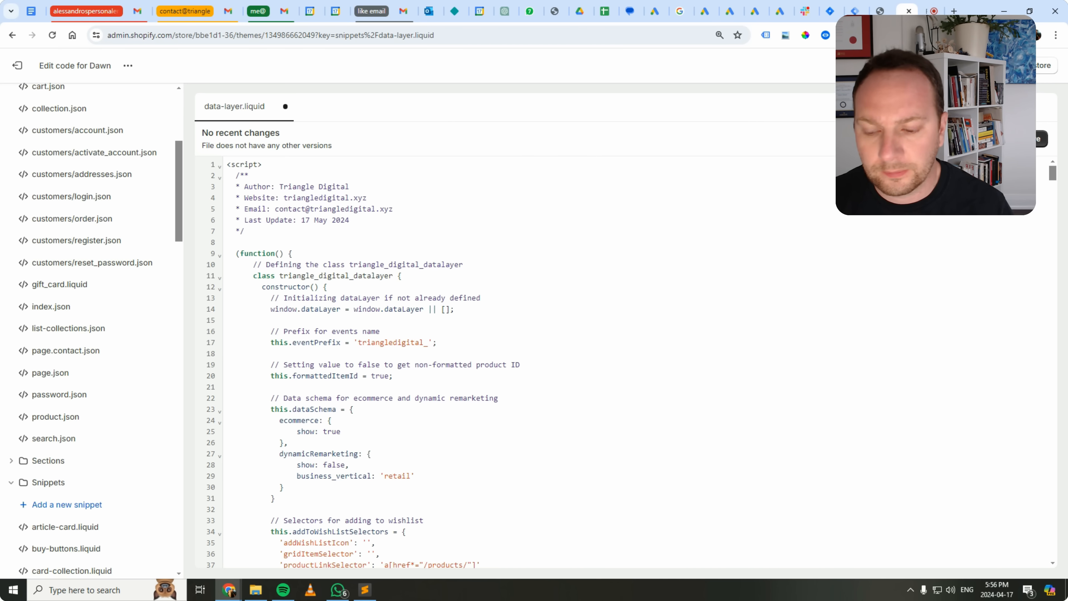
click(1035, 143)
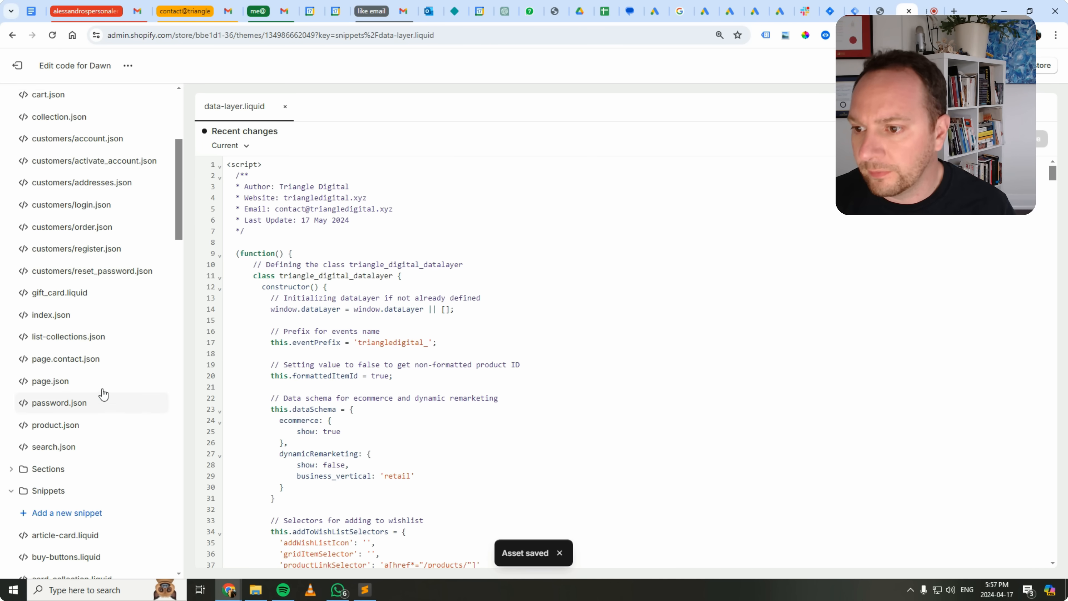
Close data-layer.liquid and open theme.liquid from the Layout folder.
scroll(100, 393, up, 5)
scroll(110, 370, down, 7)
scroll(117, 333, down, 15)
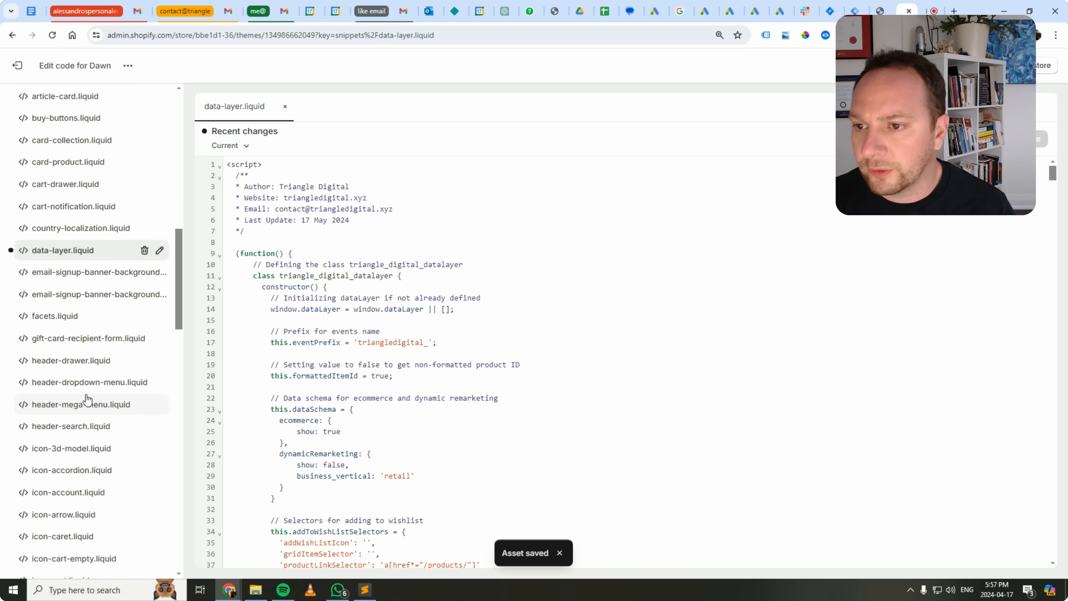
click(287, 110)
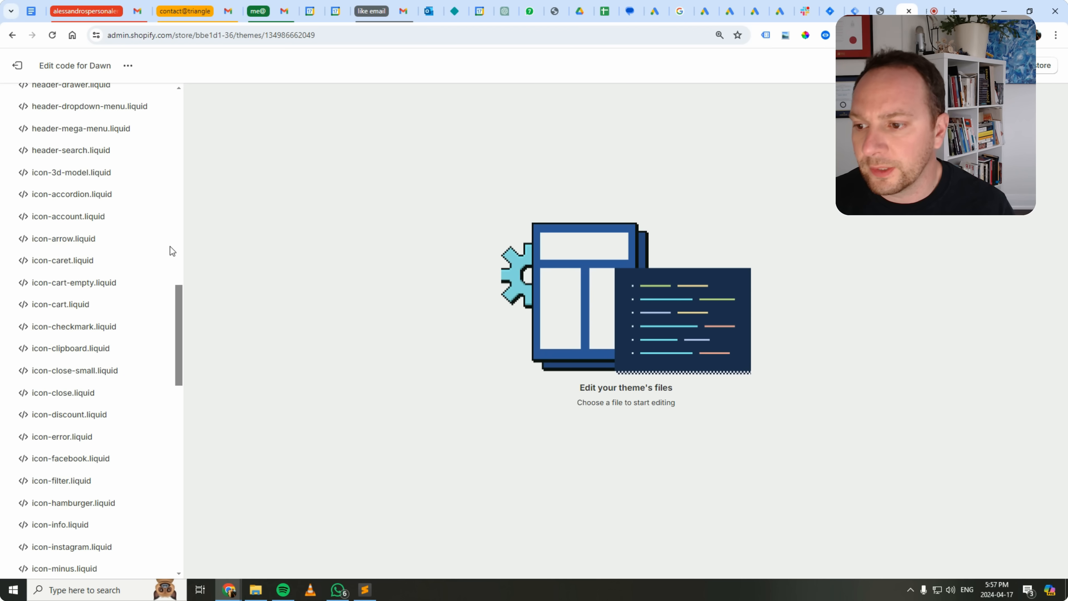
drag(179, 352, 159, 157)
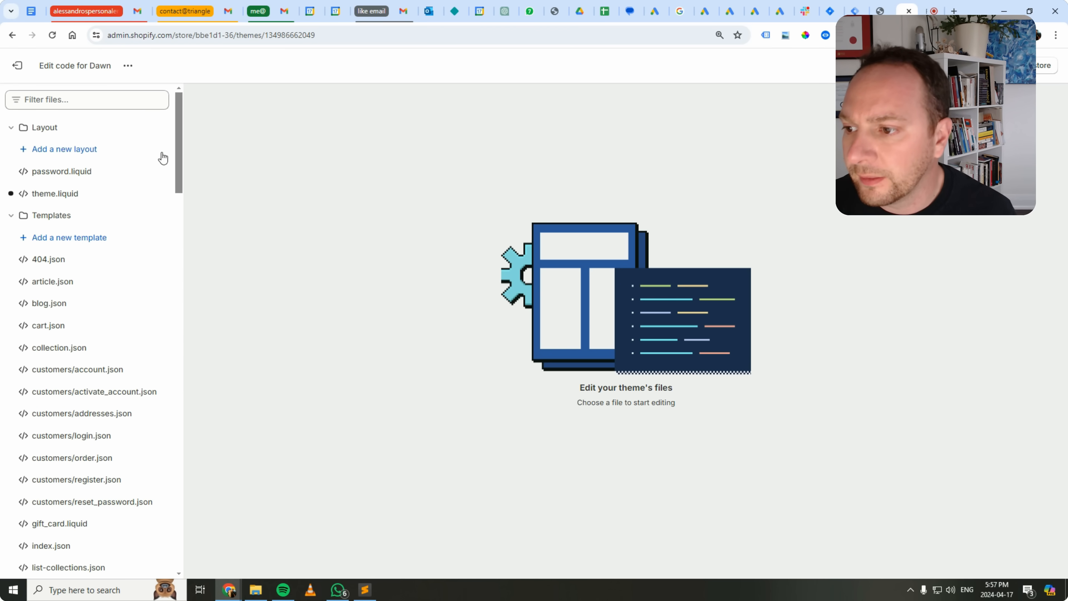
click(61, 194)
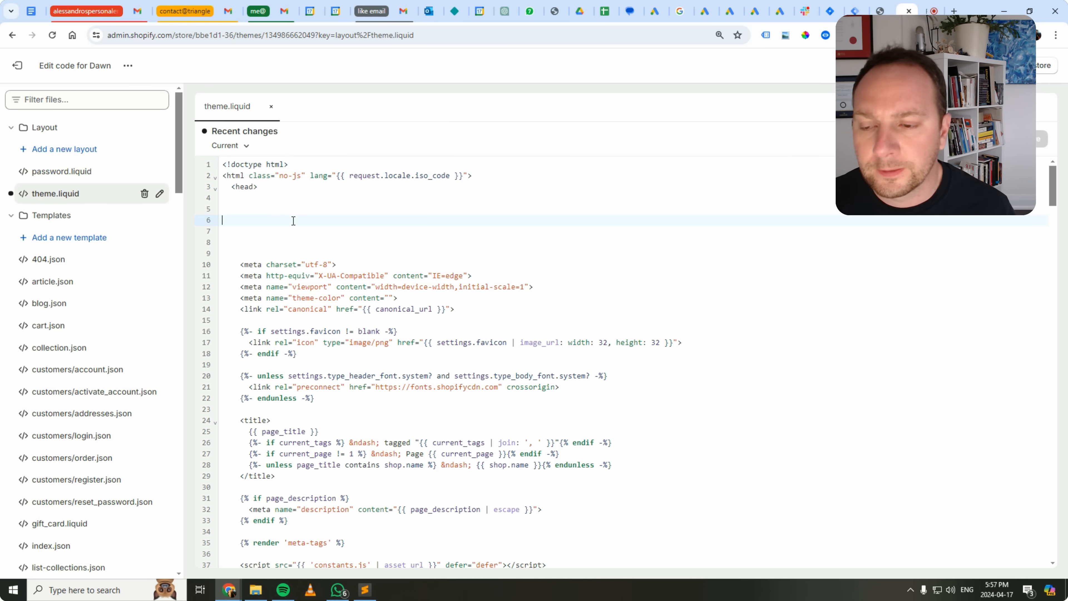
Remove the blank lines beneath the opening head tag in theme.liquid and re-indent the meta charset line.
key(Down)
key(BackSpace)
key(BackSpace)
key(BackSpace)
key(BackSpace)
key(BackSpace)
key(BackSpace)
key(BackSpace)
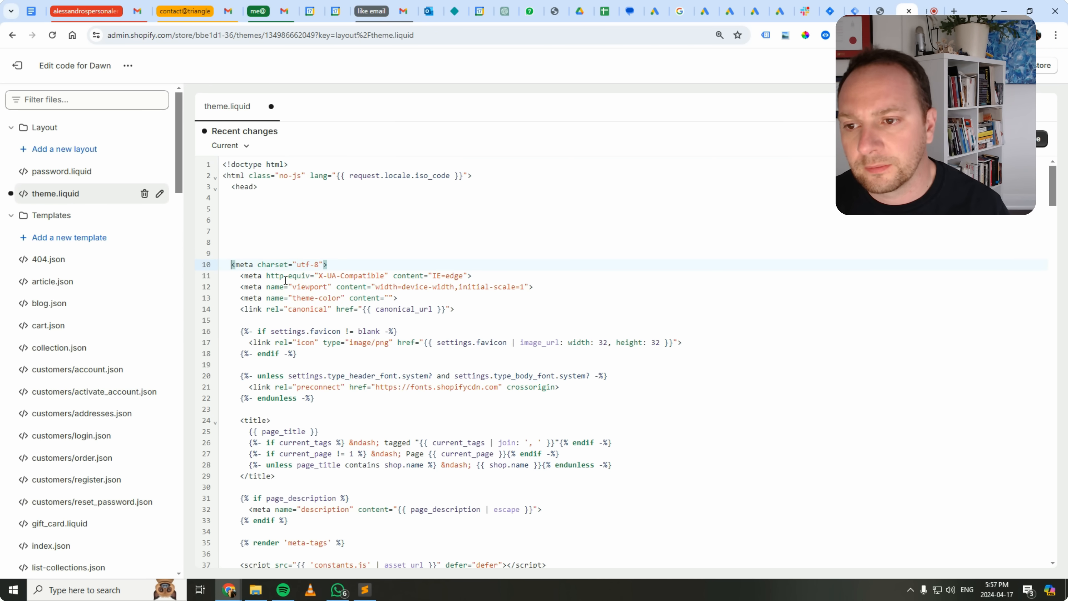
key(BackSpace)
key(BackSpace)
key(BackSpace)
key(Tab)
key(Tab)
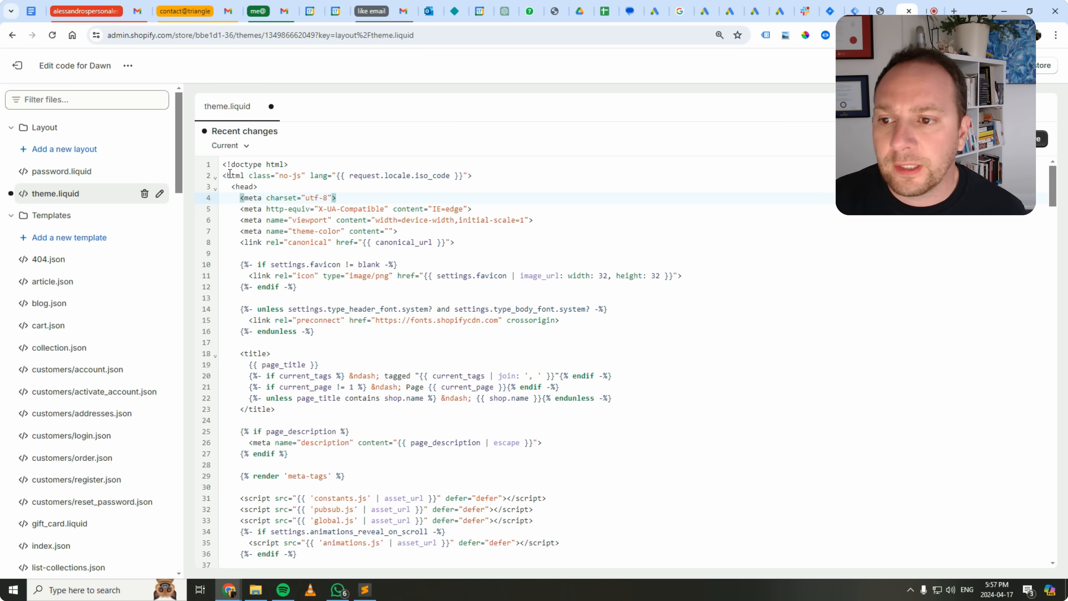
Insert blank lines directly below the opening head tag in theme.liquid.
click(297, 190)
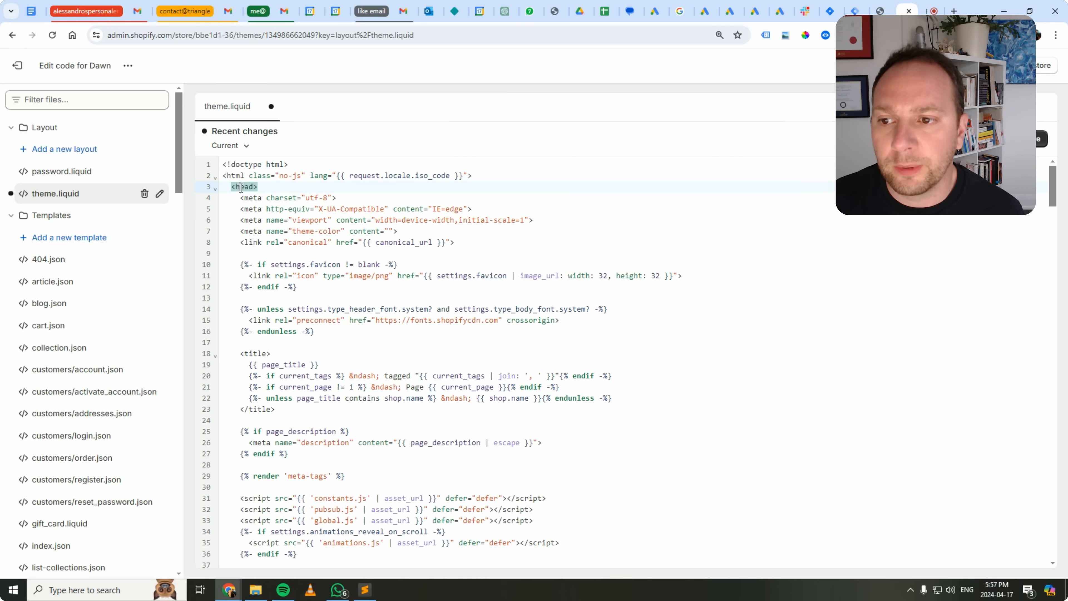
key(Return)
key(Return)
key(Return)
key(Return)
key(Return)
key(Return)
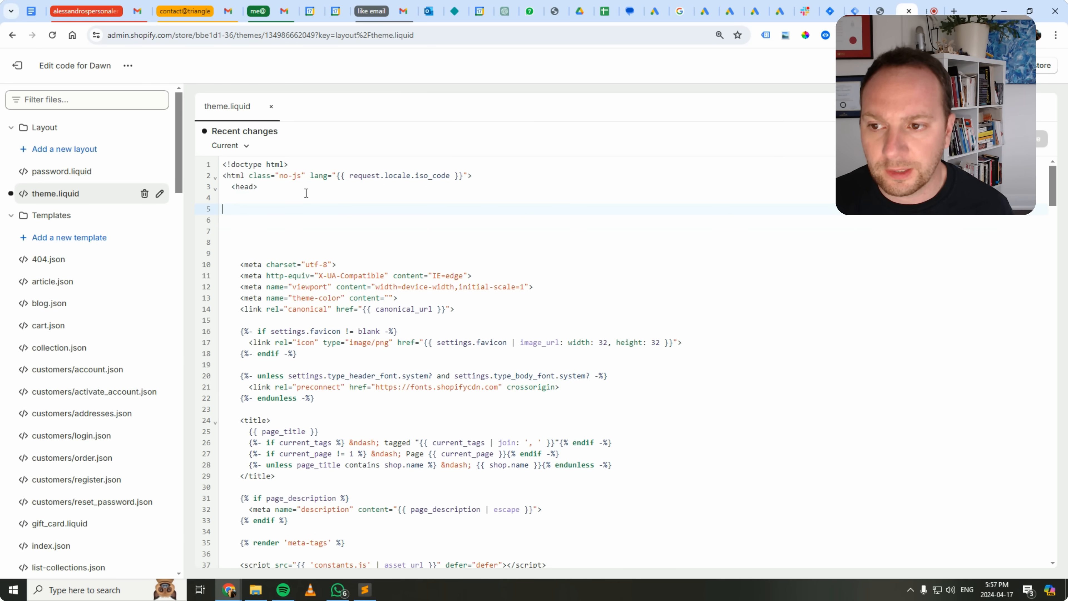
Add the line {% render 'data-layer' %} on line 5 of theme.liquid, just below the opening head tag.
key(Tab)
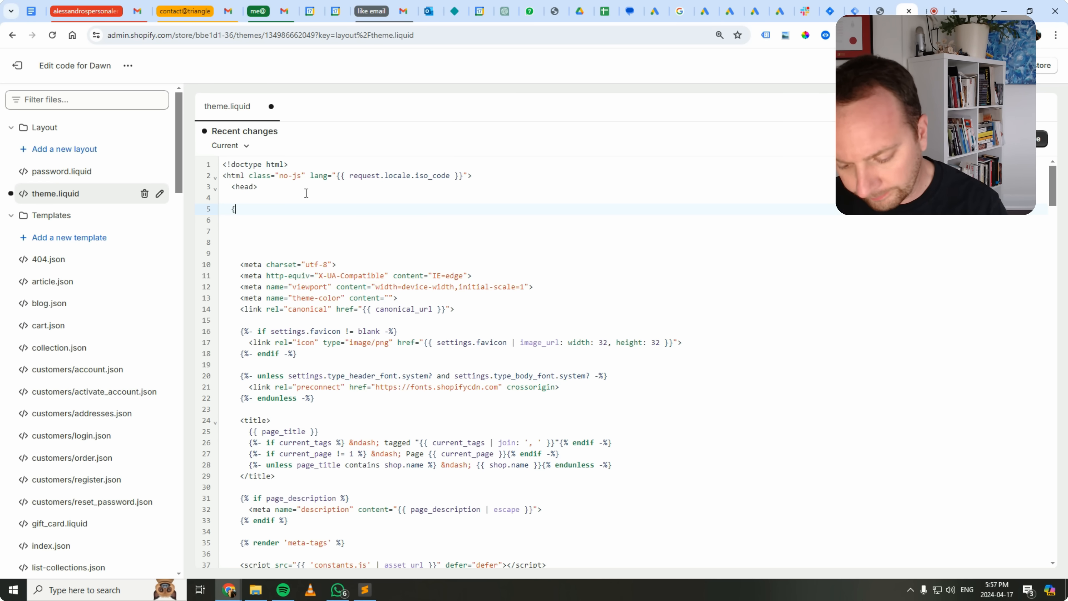
text(%)
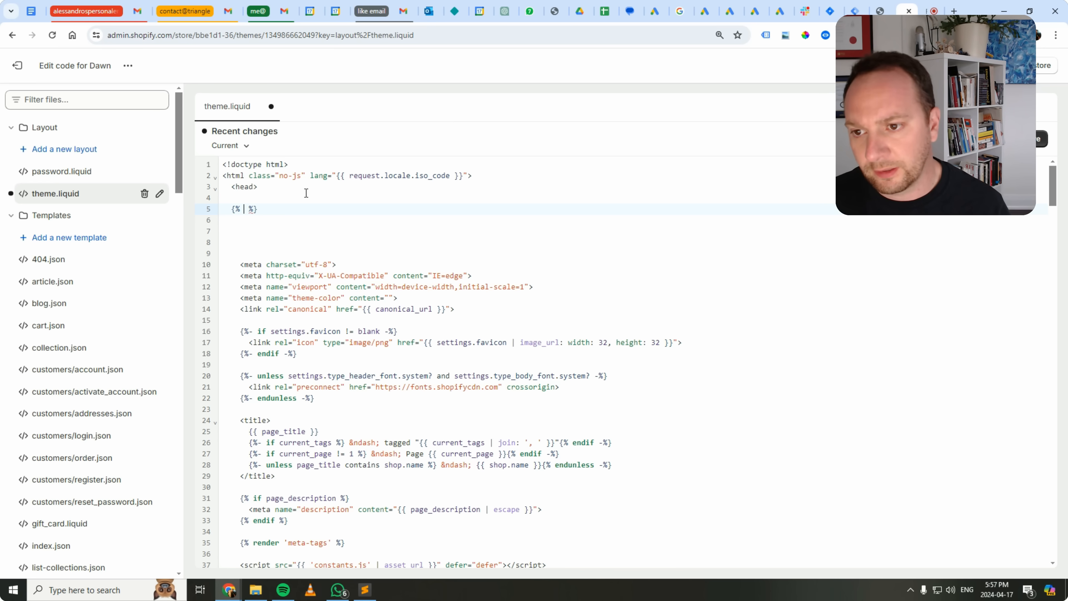
text(render)
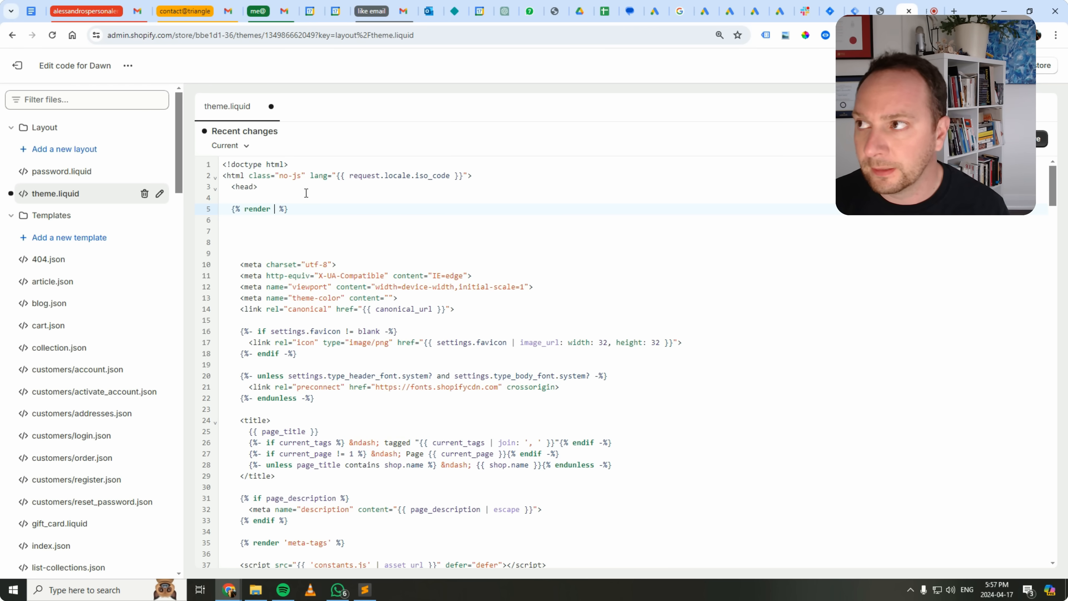
text( 'd)
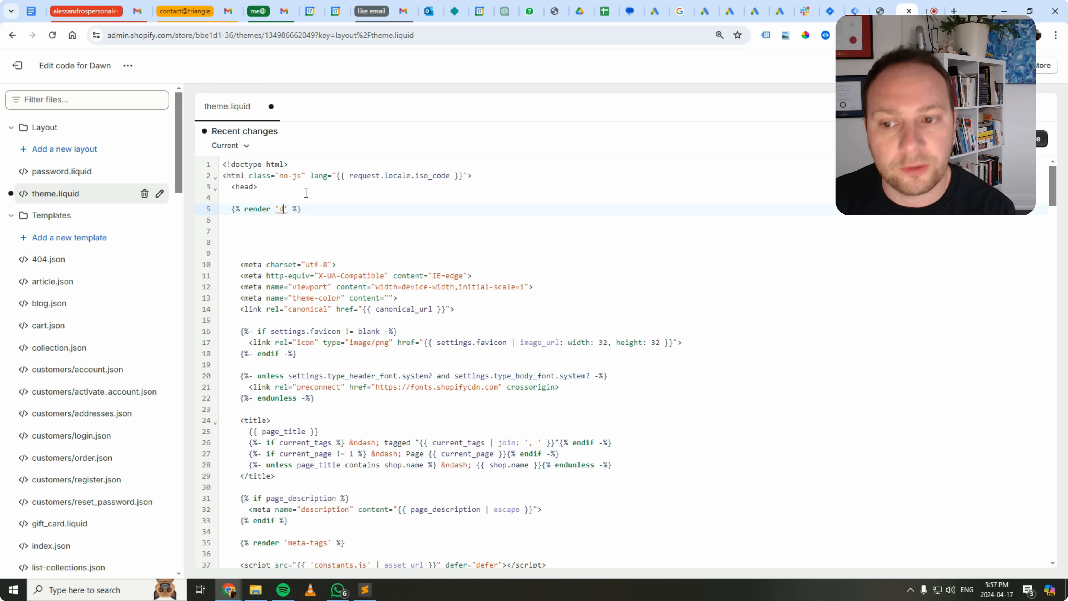
text(ata-layer)
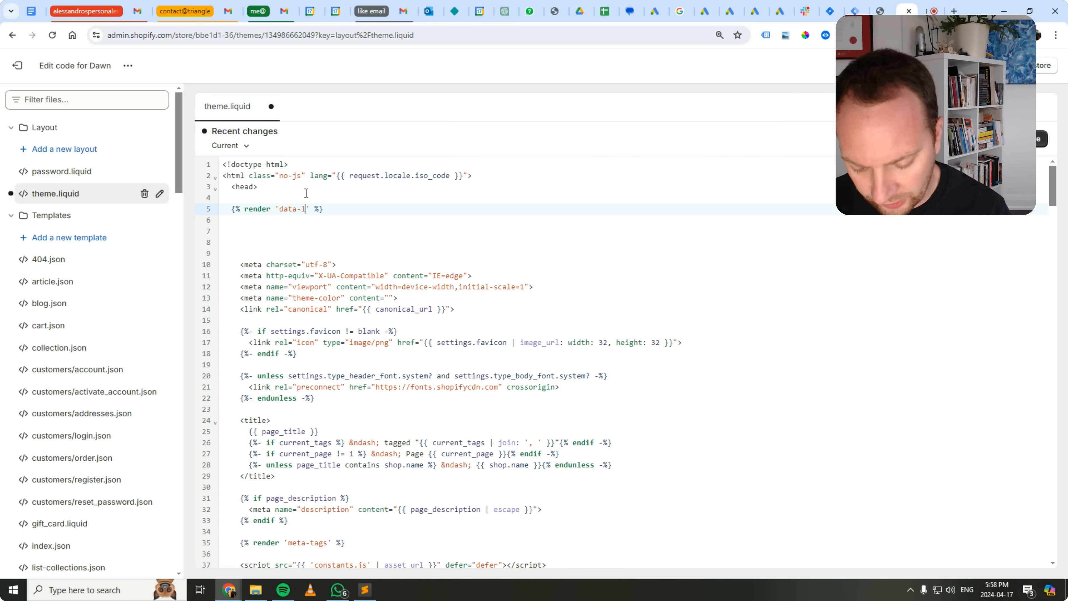
click(350, 262)
click(351, 230)
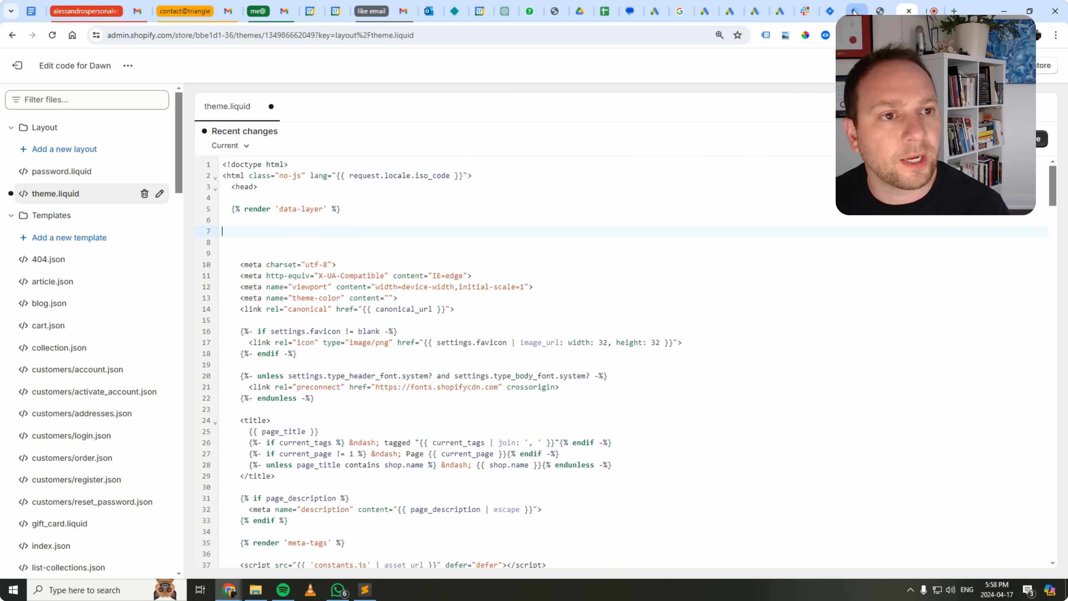
Switch to Tag Manager and copy the head code snippet from the testshopify.com container's Google Tag Manager installation instructions.
click(854, 12)
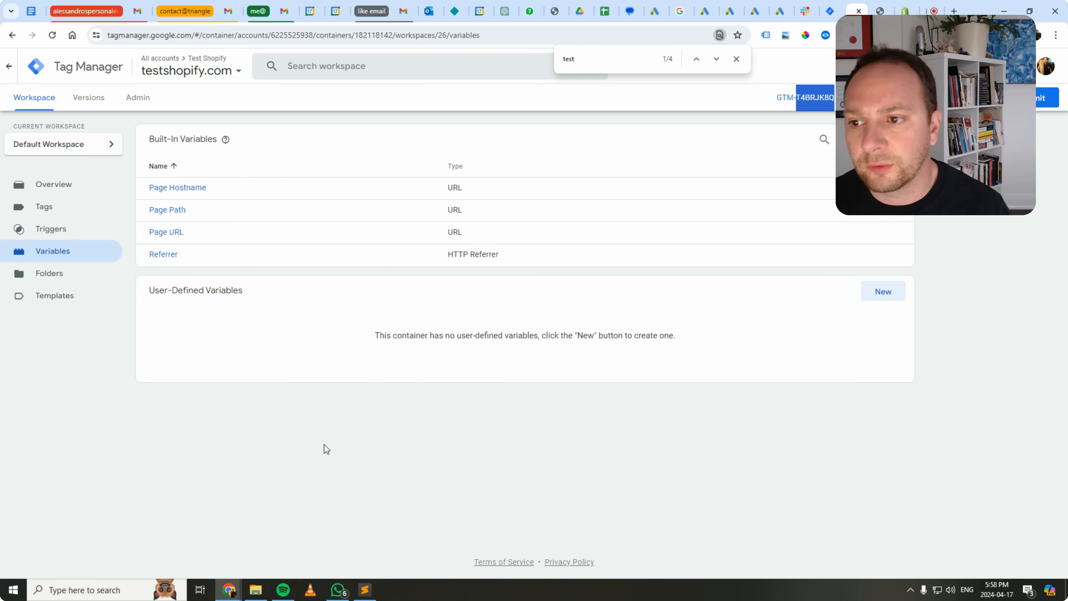
click(50, 207)
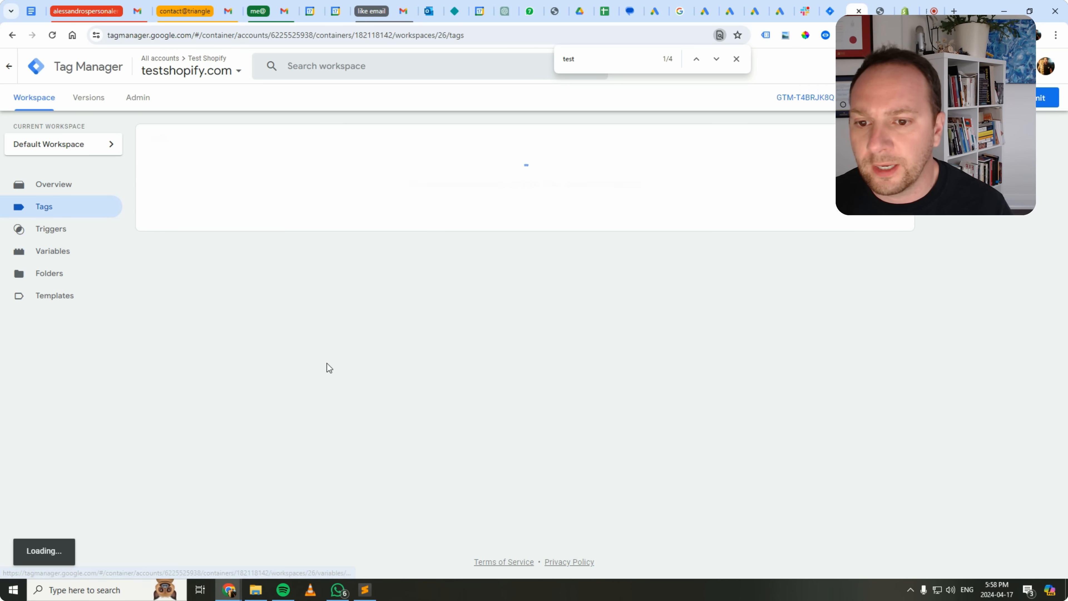
click(140, 108)
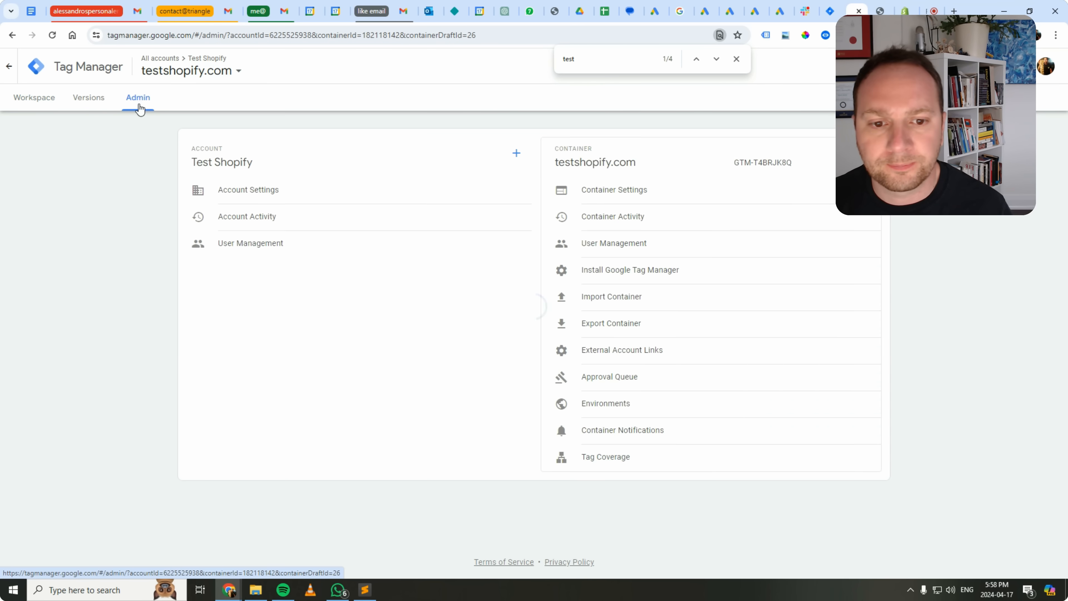
click(633, 271)
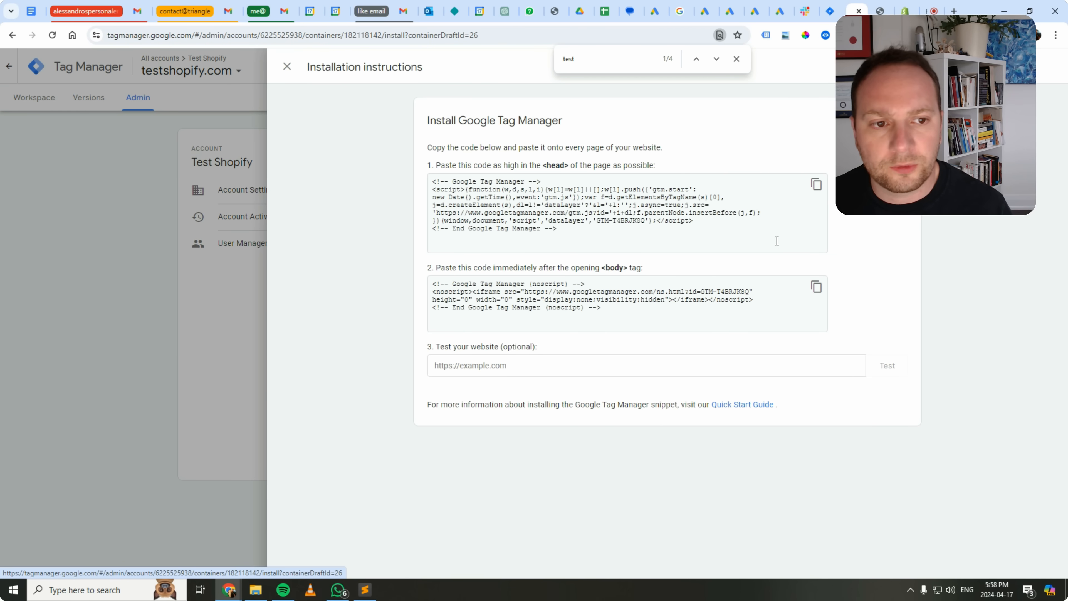
click(816, 185)
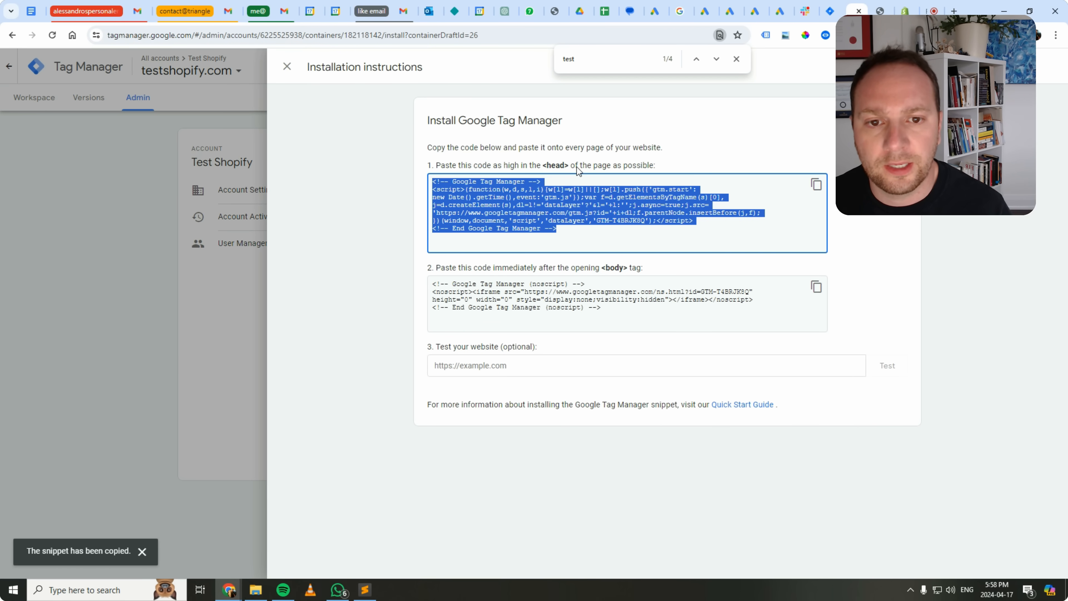
click(736, 59)
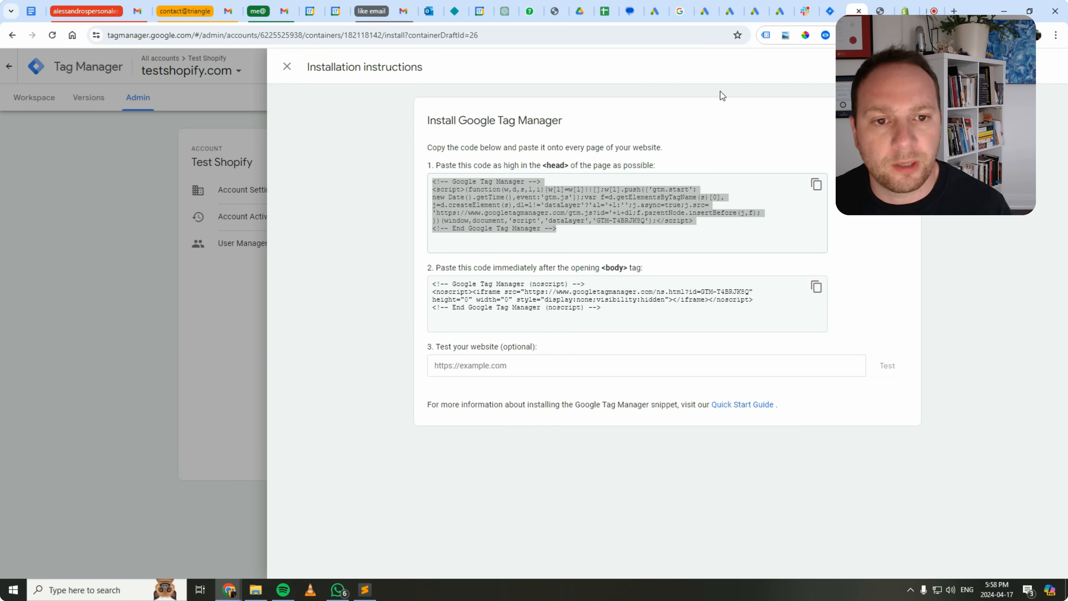
click(817, 185)
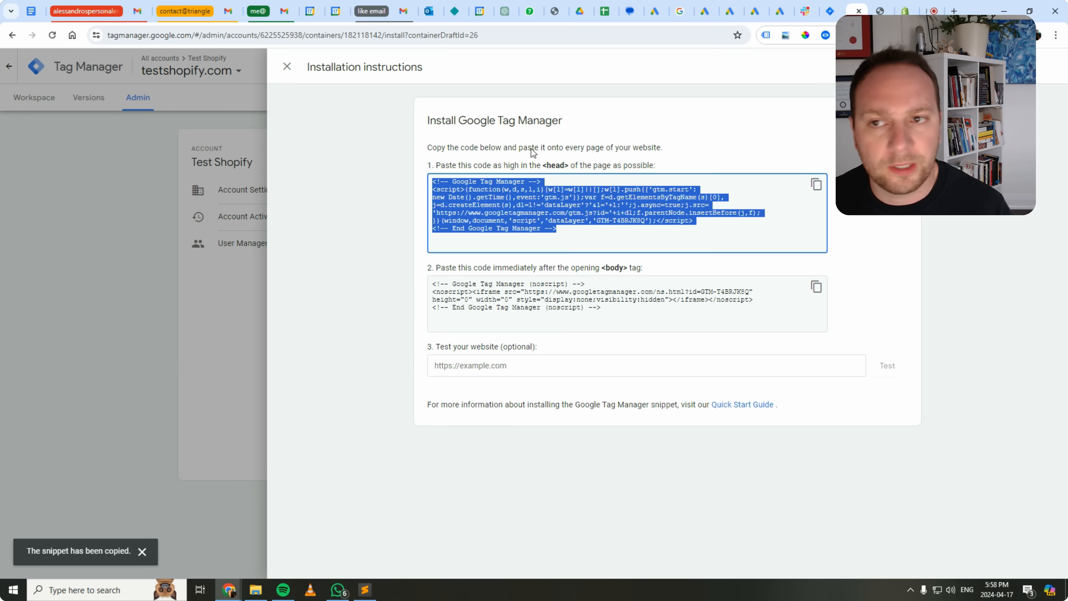
click(286, 67)
Back in Shopify's theme.liquid, paste the Google Tag Manager snippet below the {% render 'data-layer' %} line, separated by a blank line.
click(904, 11)
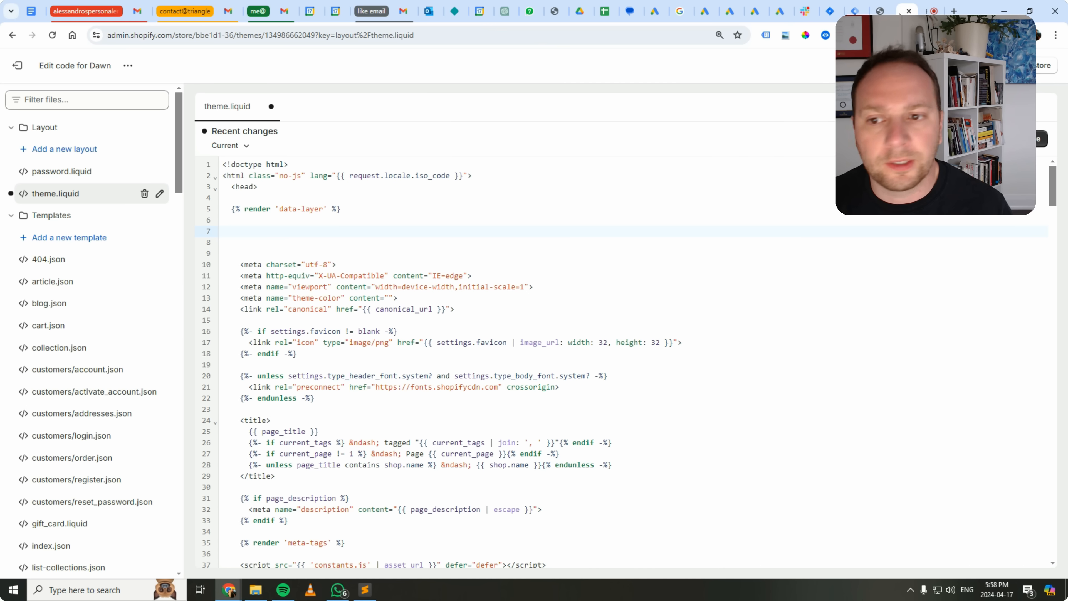
click(383, 209)
key(Return)
key(Return)
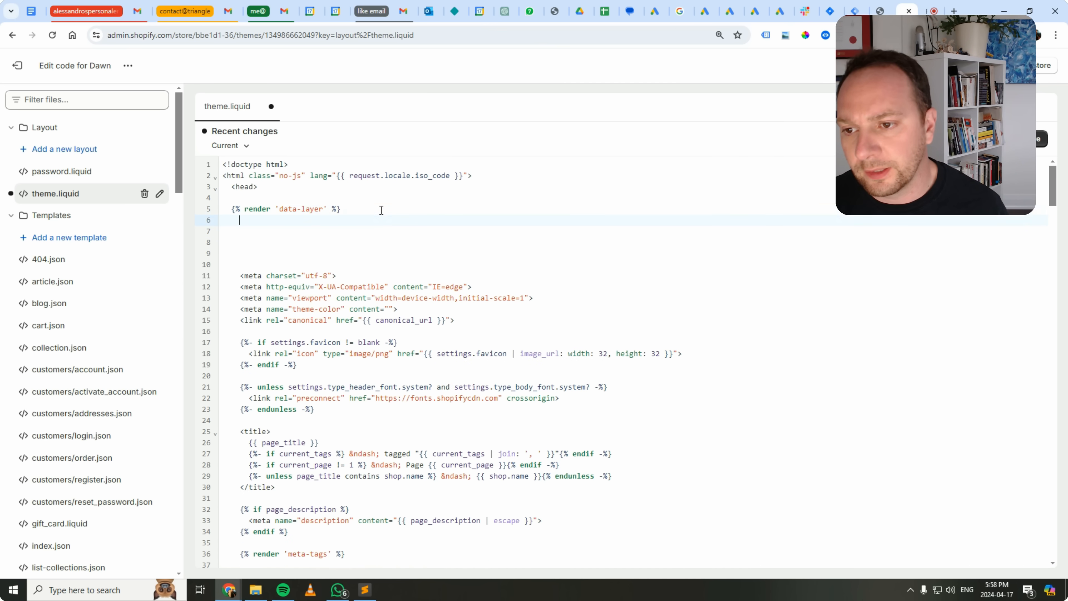
key(ctrl+v)
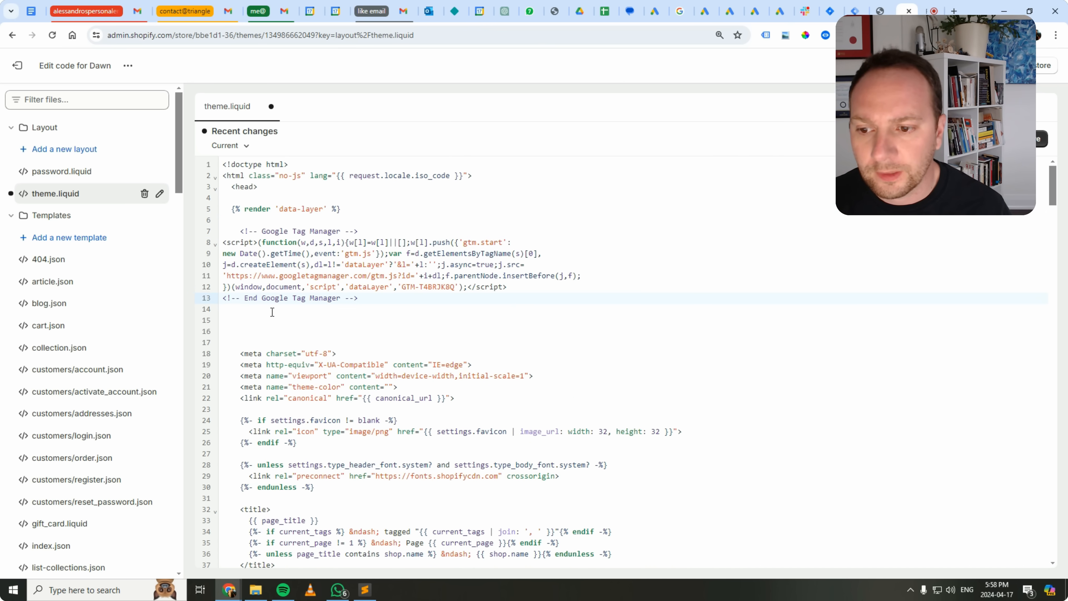
Remove two surplus blank lines beneath the Google Tag Manager snippet, then save and close theme.liquid.
key(BackSpace)
key(BackSpace)
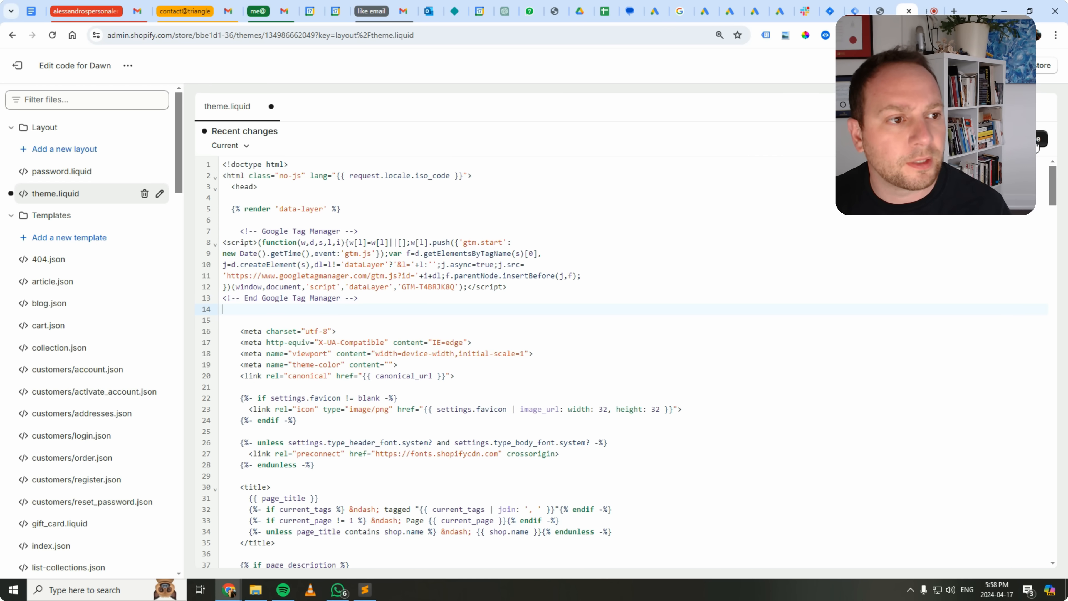
click(1037, 143)
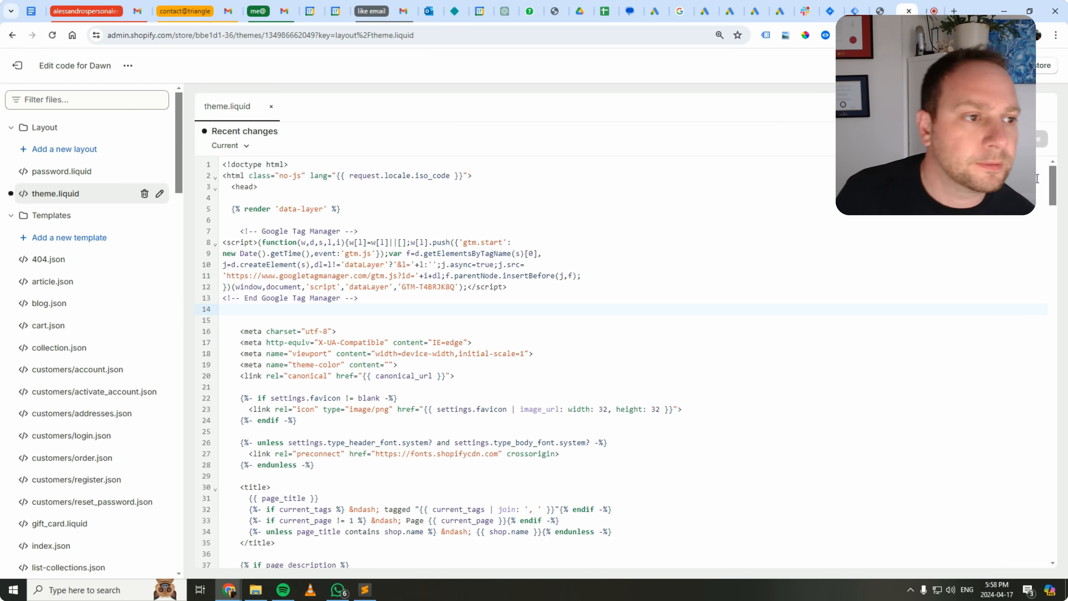
click(271, 107)
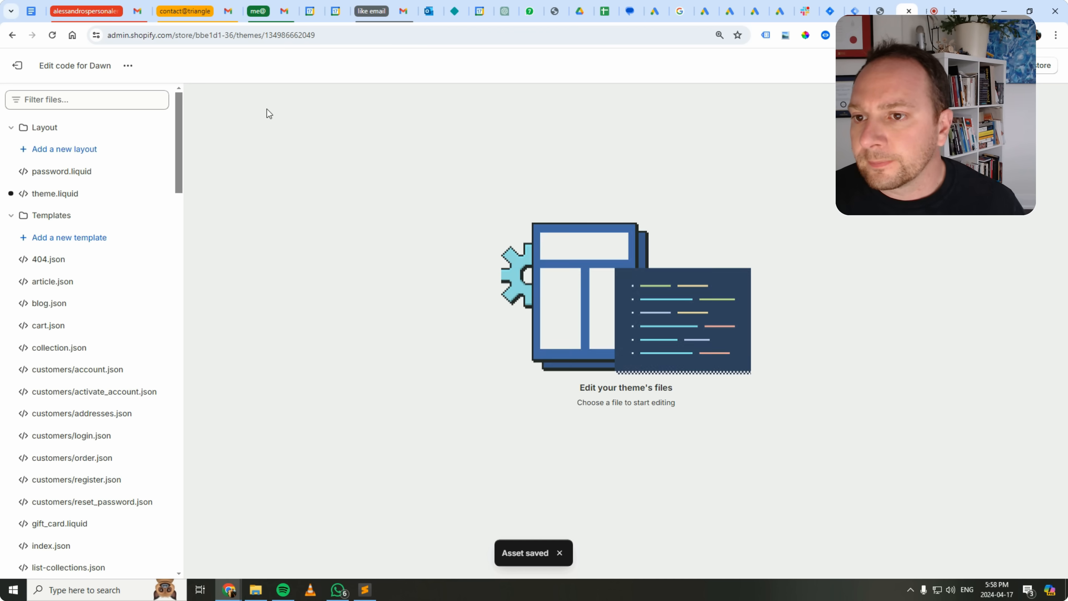
Switch to Tag Manager and open the container import form for the testshopify.com container.
click(856, 13)
click(33, 103)
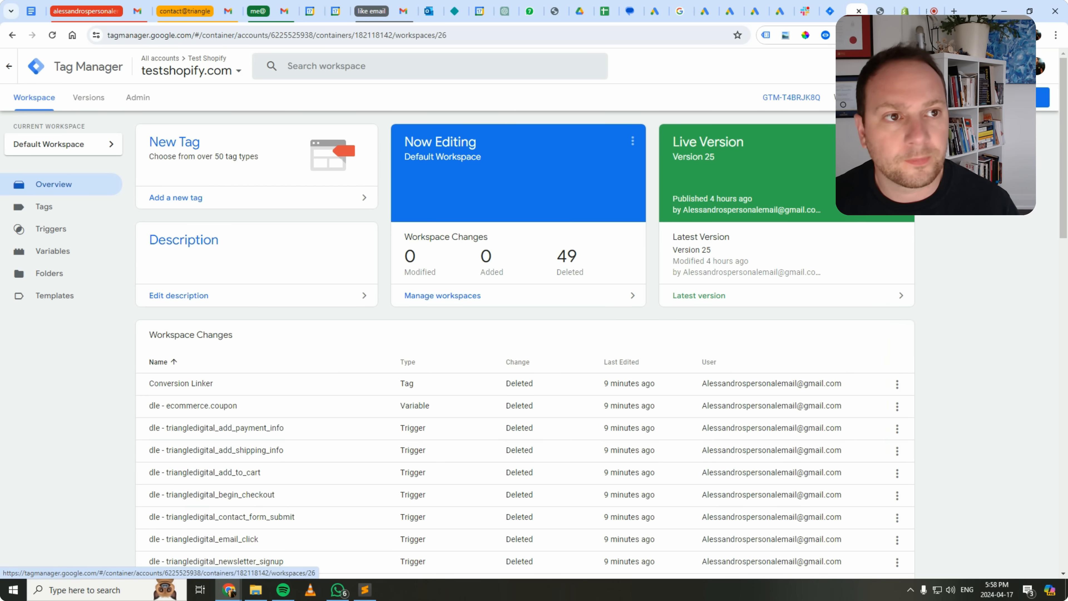
click(880, 12)
click(862, 12)
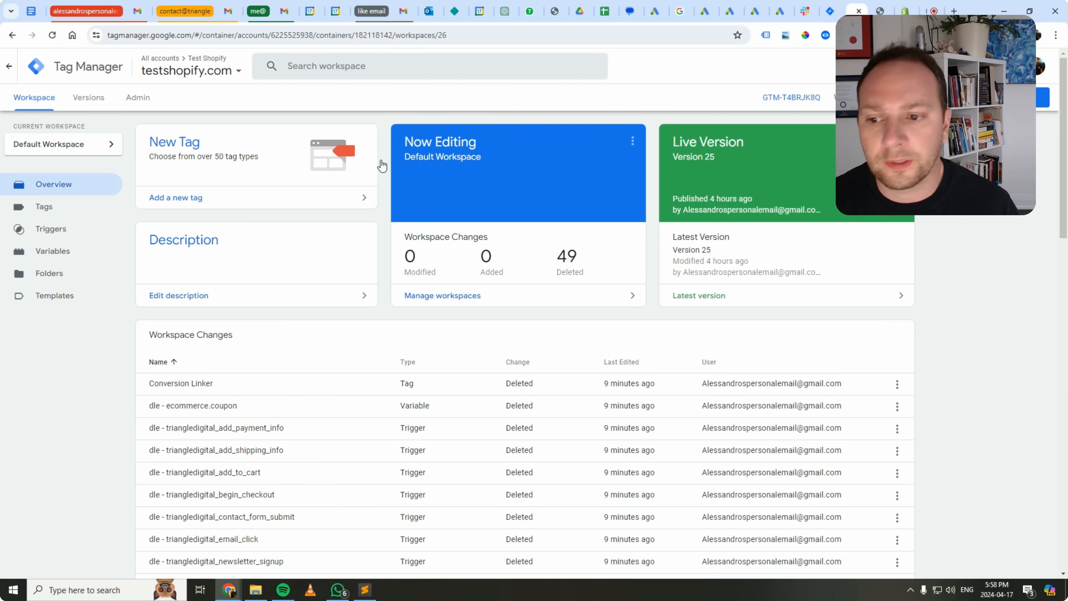
click(43, 207)
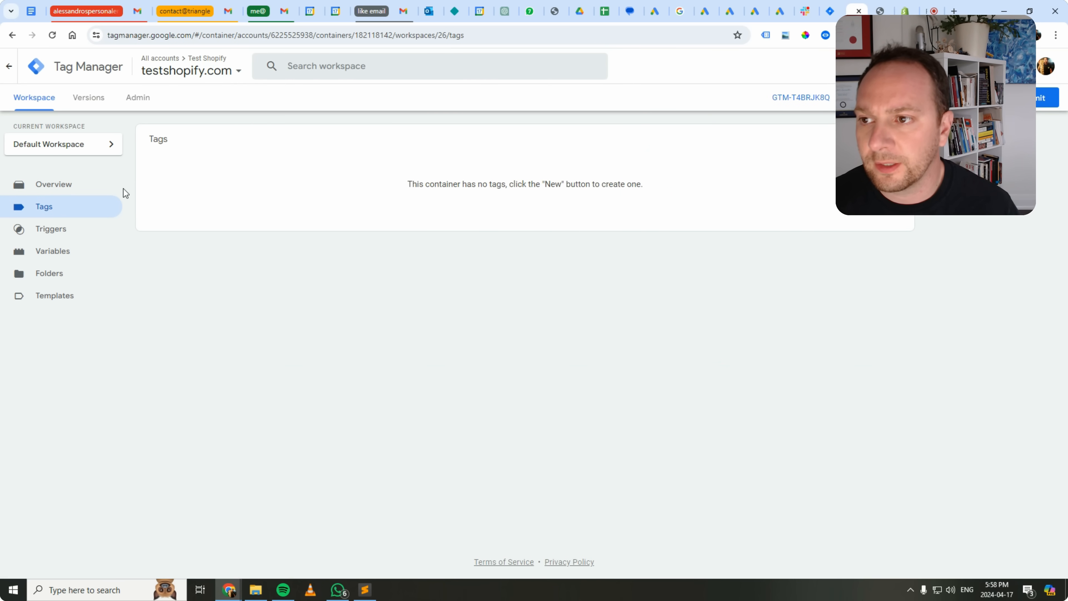
click(134, 101)
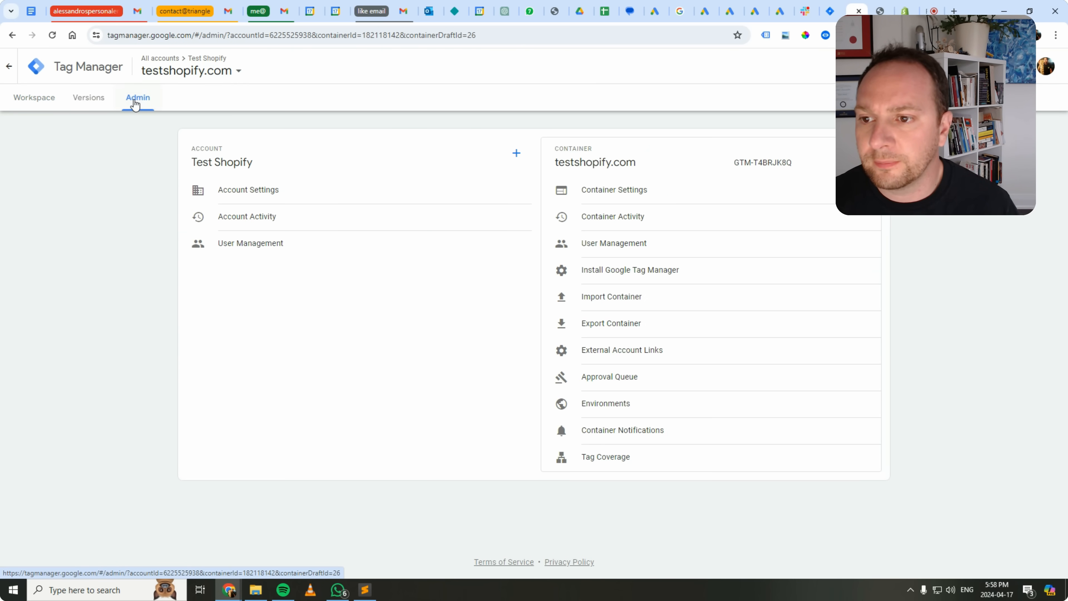
click(622, 298)
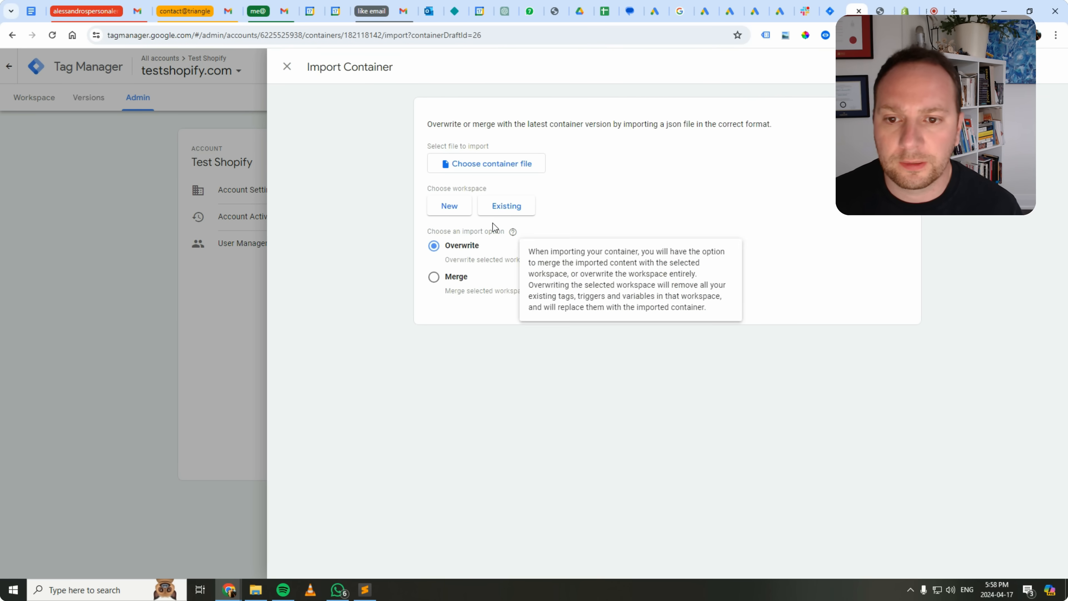
Choose gtm-container.json from the GTM Container folder inside the desktop's drive-download-20240417T214843Z-001 folder as the file to import.
mouse_move(255, 592)
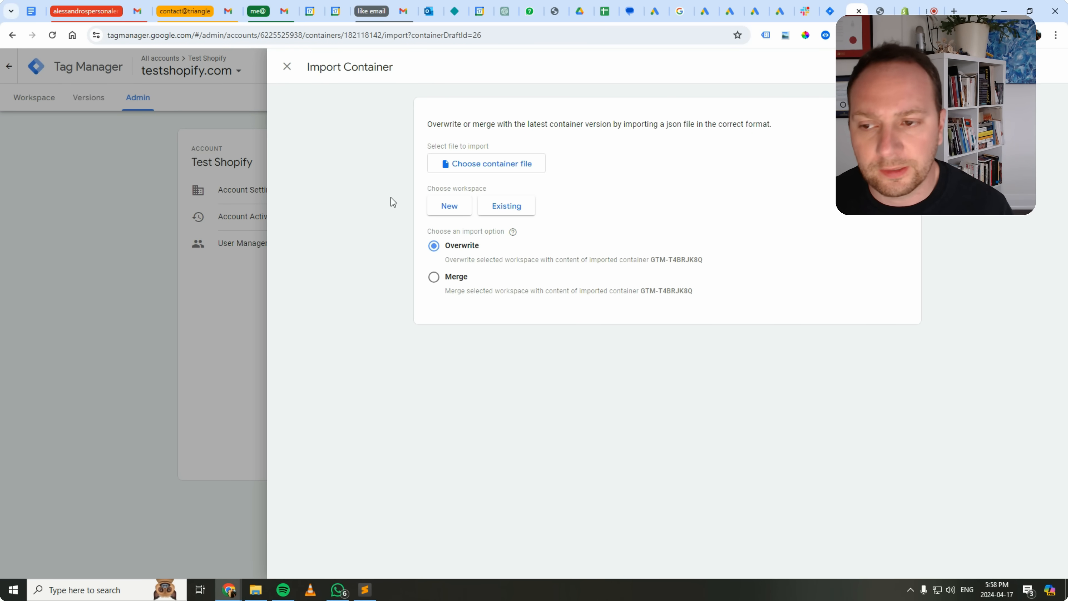
click(468, 166)
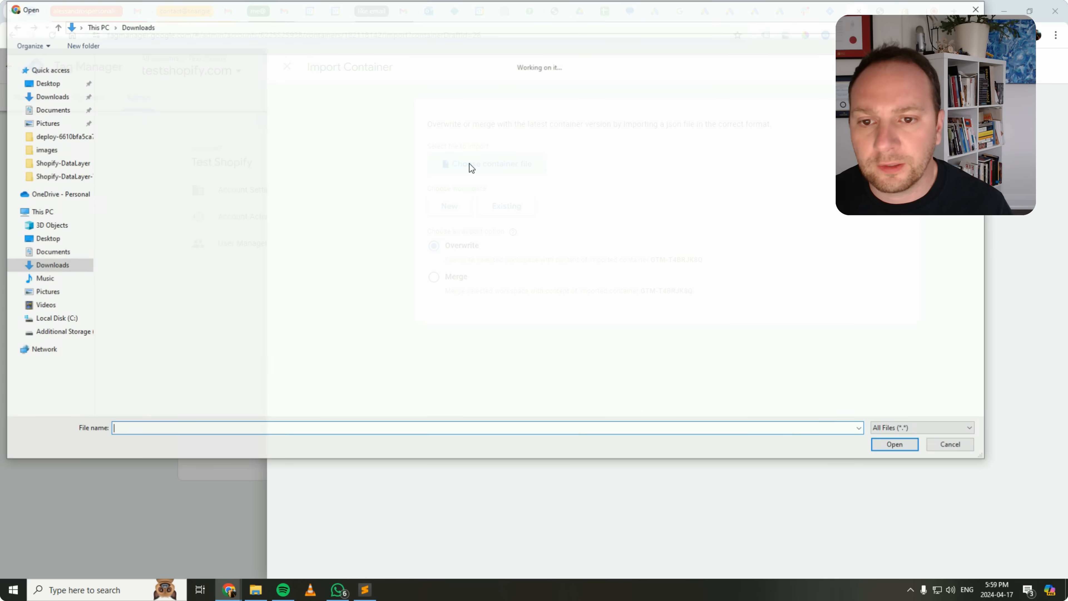
scroll(327, 290, down, 5)
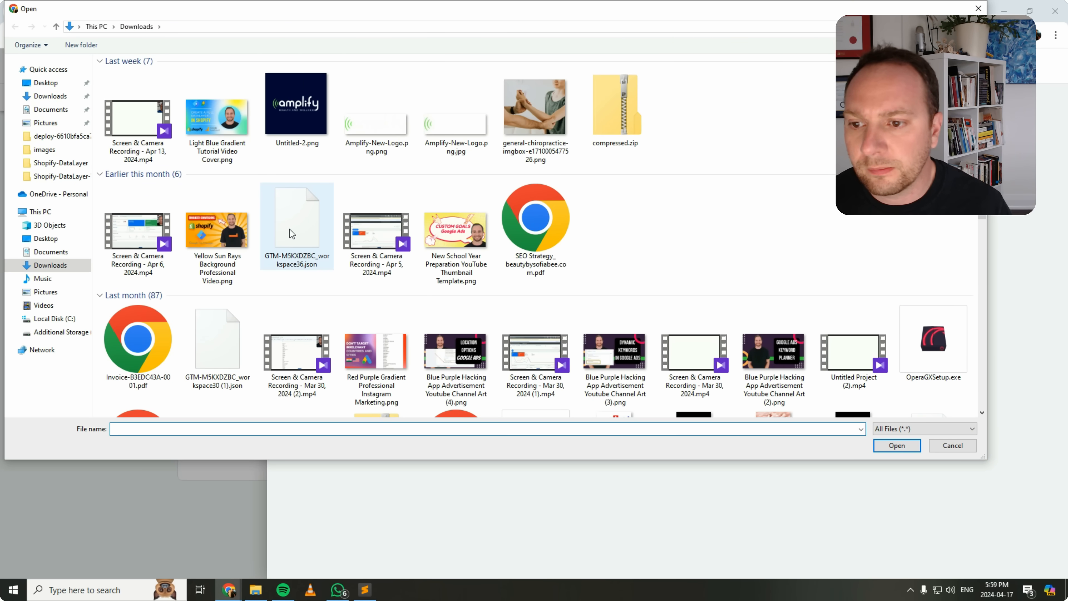
scroll(289, 238, up, 5)
click(45, 82)
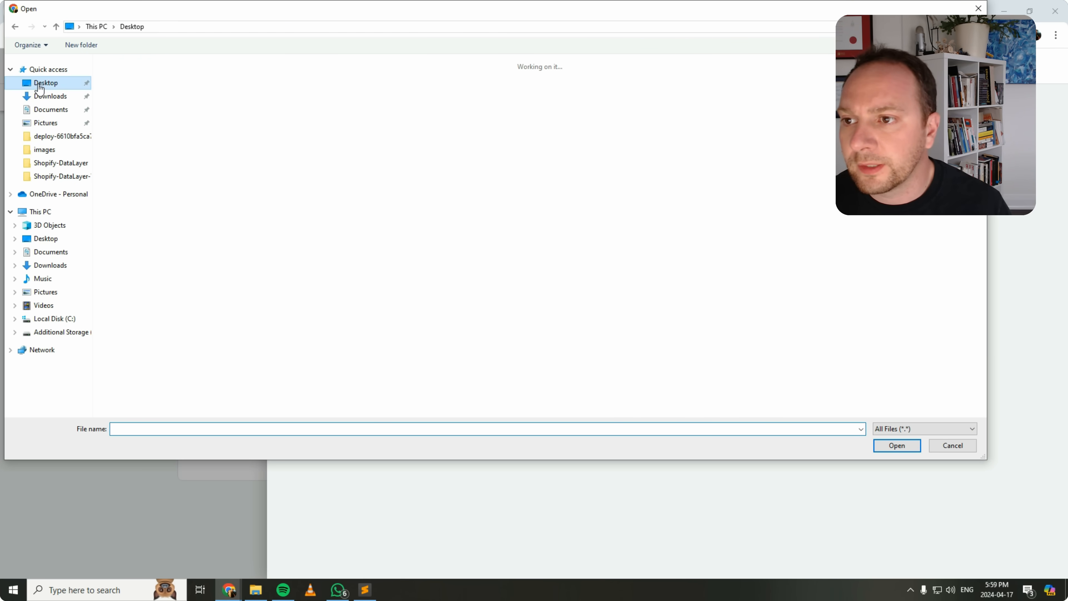
click(583, 98)
double_click(583, 98)
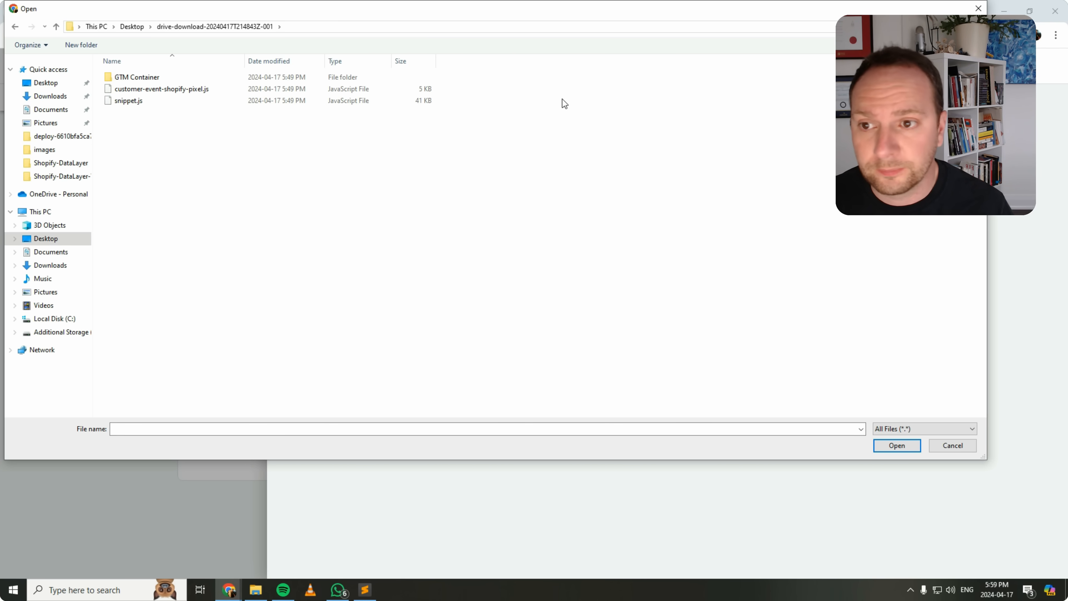
double_click(145, 78)
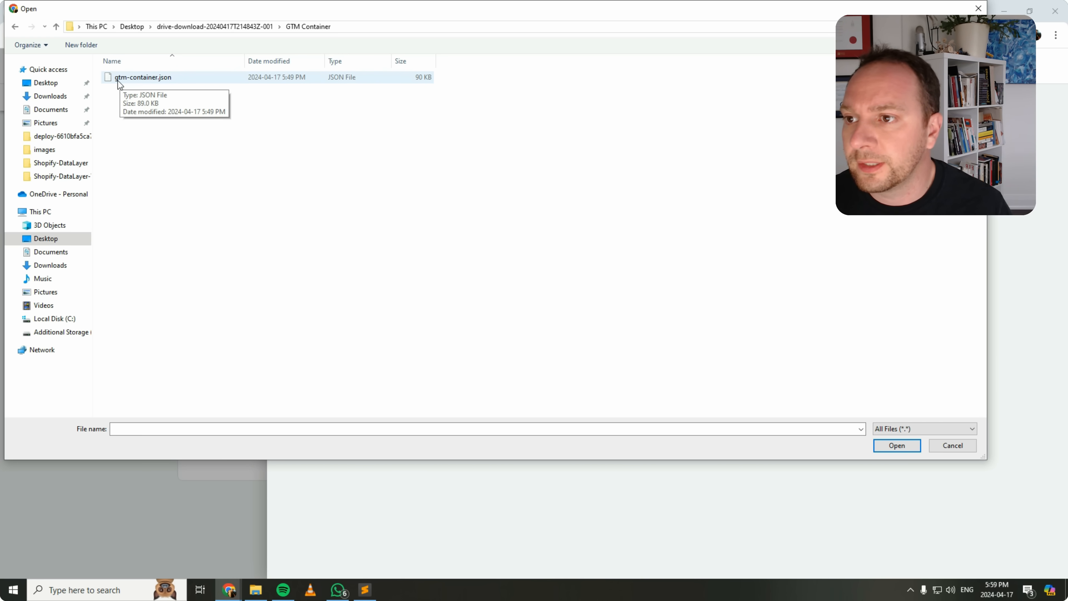
double_click(129, 78)
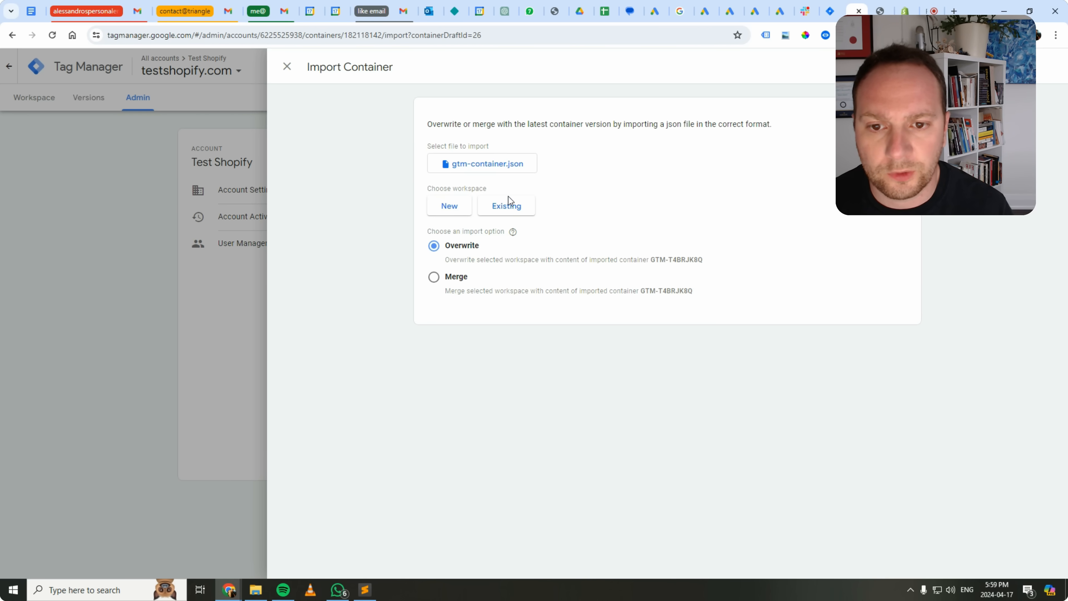
Import the container file into the existing Default Workspace with the Overwrite option.
click(508, 207)
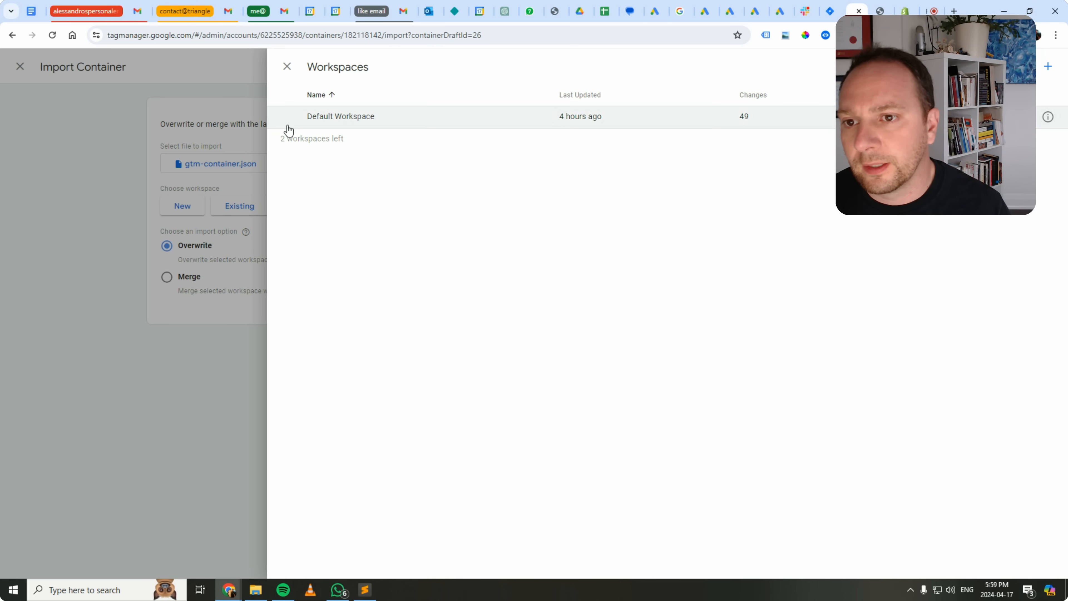
click(334, 119)
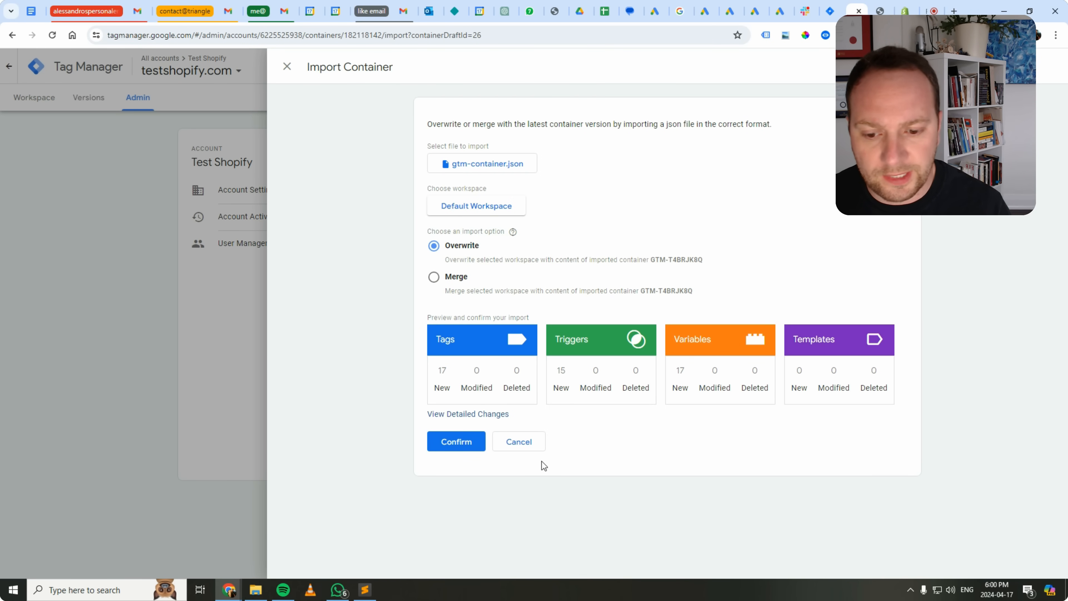
click(449, 442)
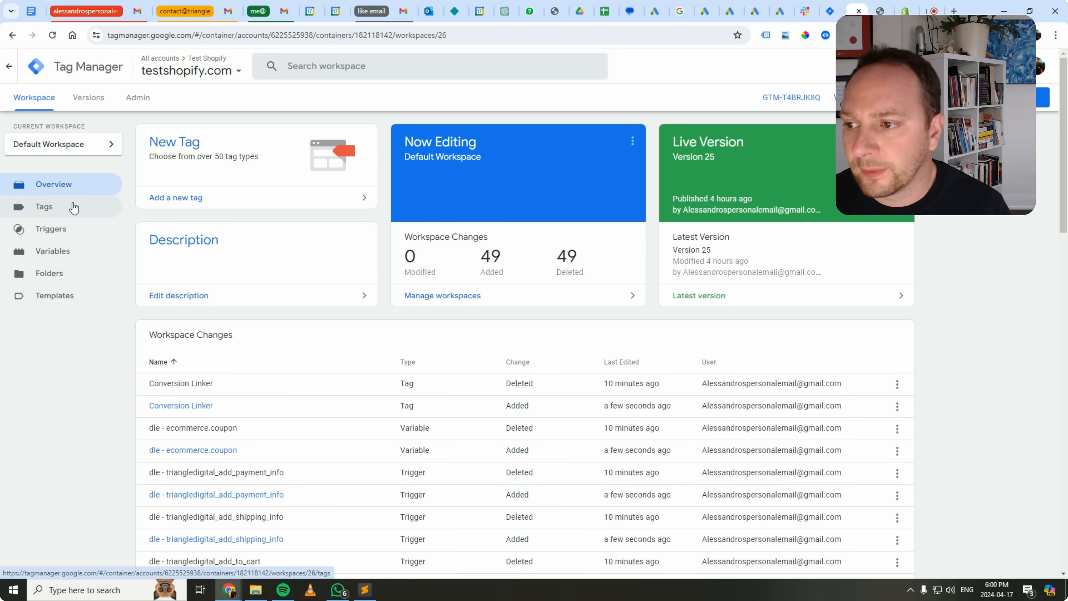
Examine the imported tags and the configuration of the Google Ads Conversion Tracking tag.
click(76, 209)
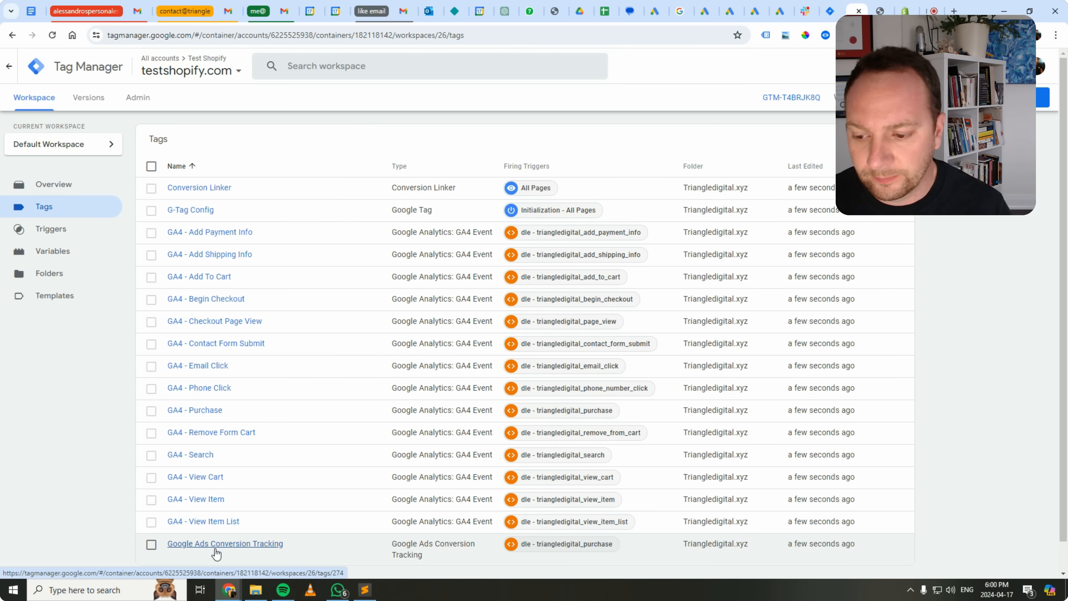
click(190, 546)
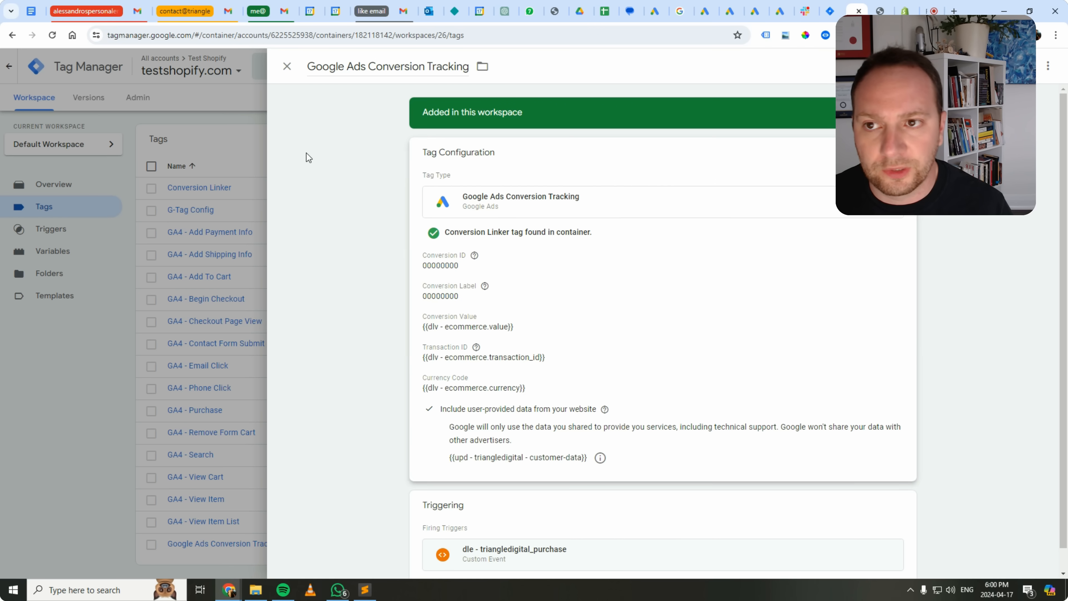
click(284, 71)
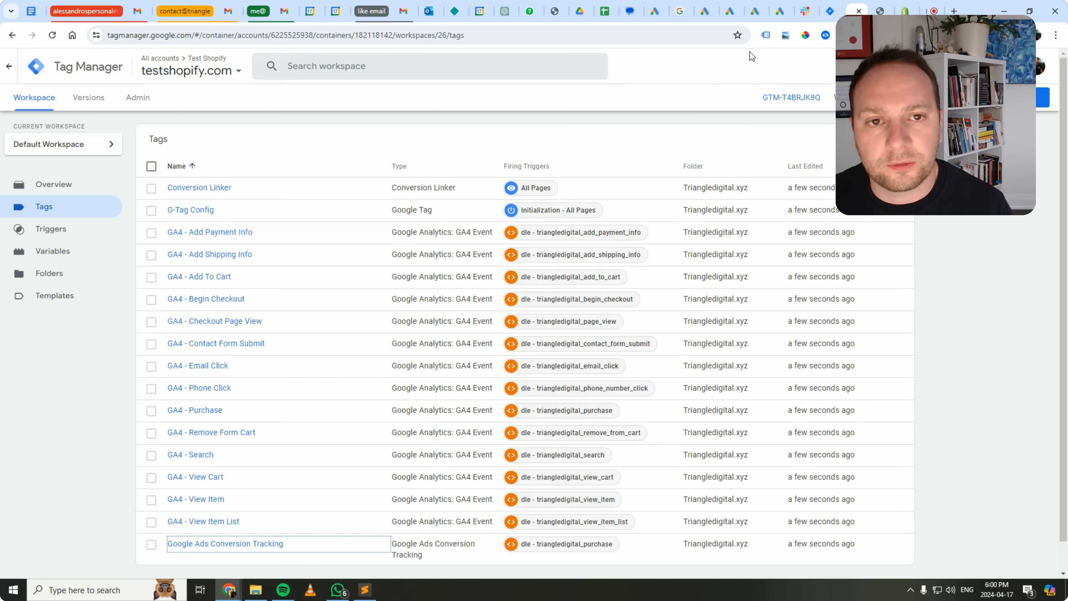
Switch to Google Ads and examine the conversion actions in the Leaside Music School account's conversion goals summary.
click(780, 11)
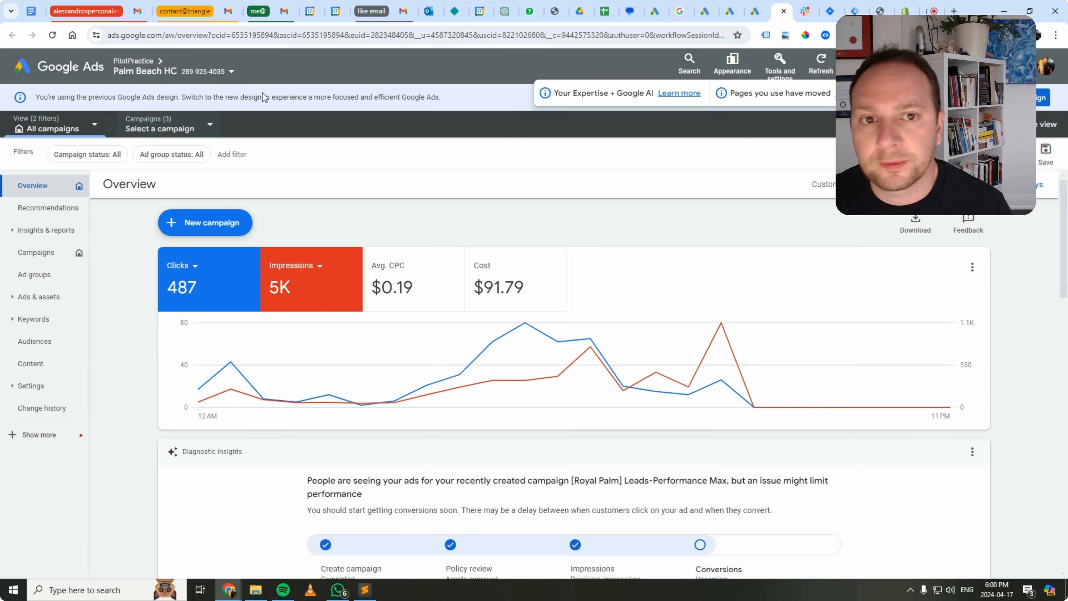
click(705, 11)
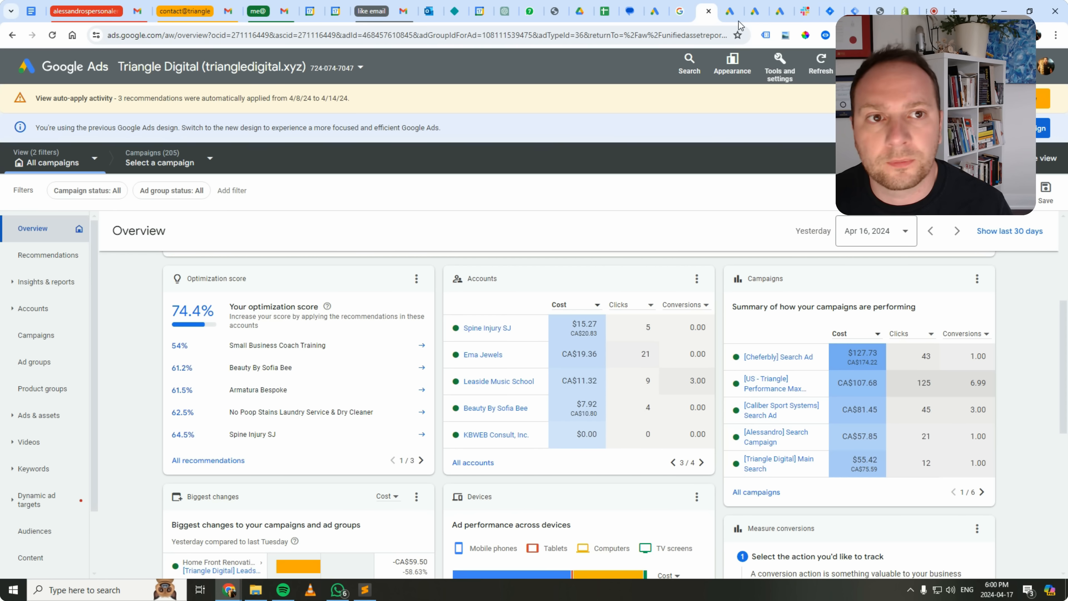
click(736, 12)
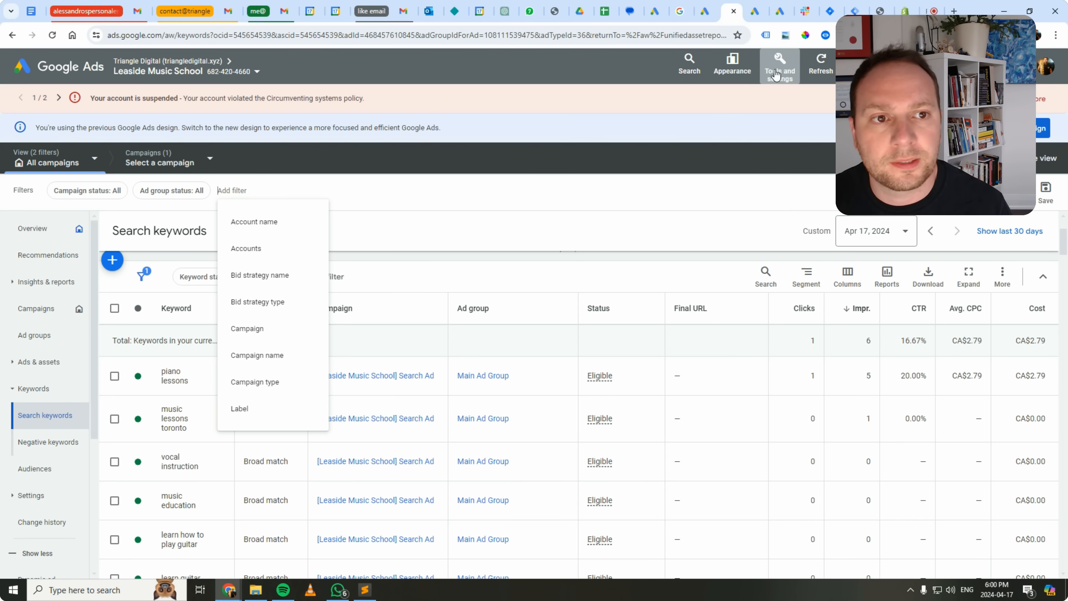
click(784, 76)
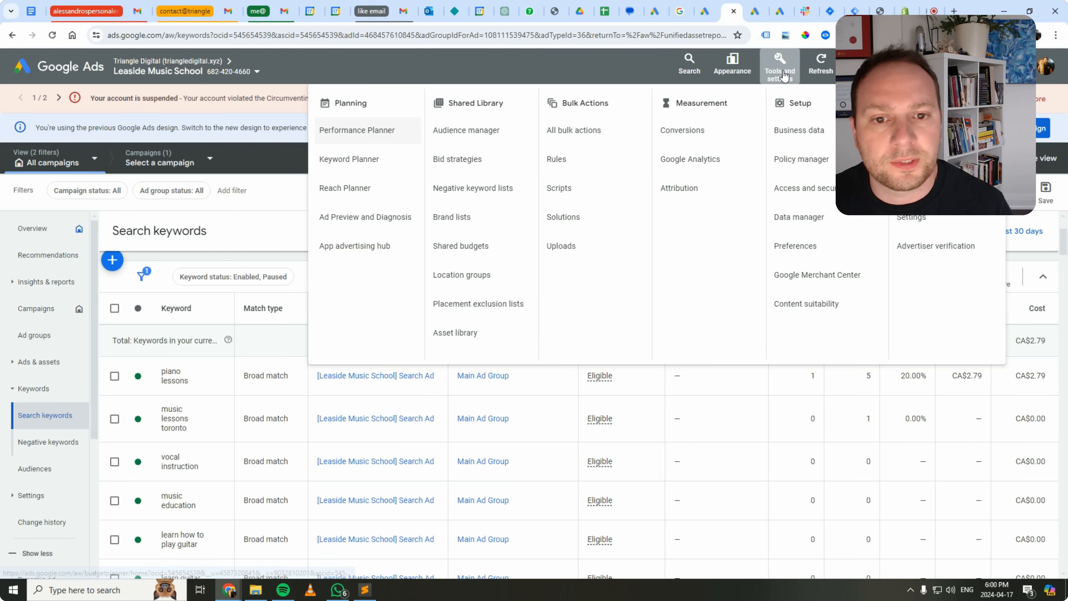
click(712, 137)
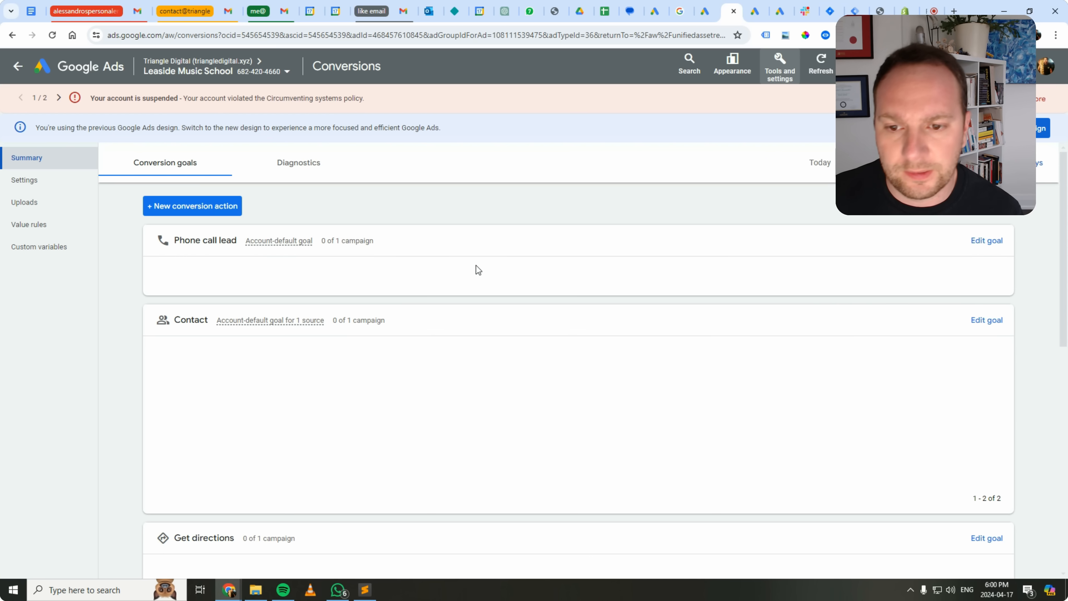
scroll(244, 455, down, 1)
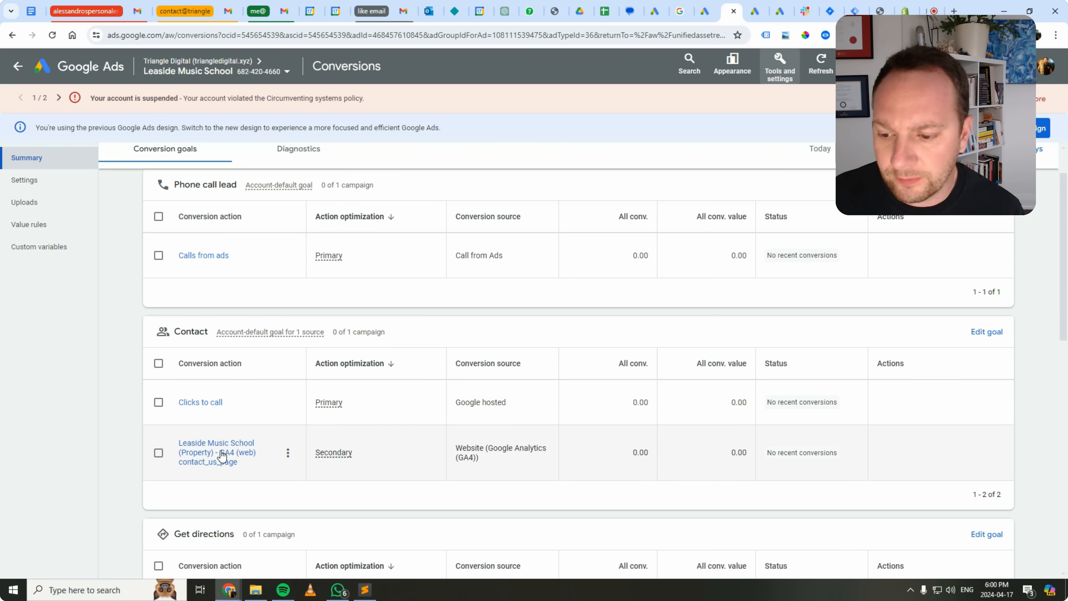
scroll(231, 449, down, 3)
scroll(231, 438, down, 3)
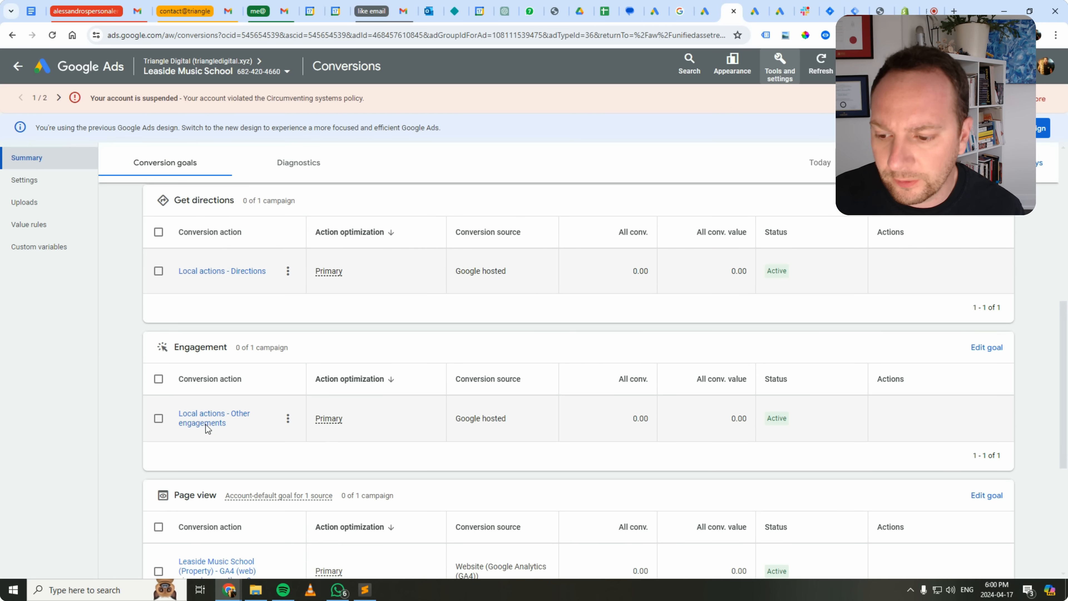
scroll(206, 425, down, 5)
scroll(207, 422, up, 5)
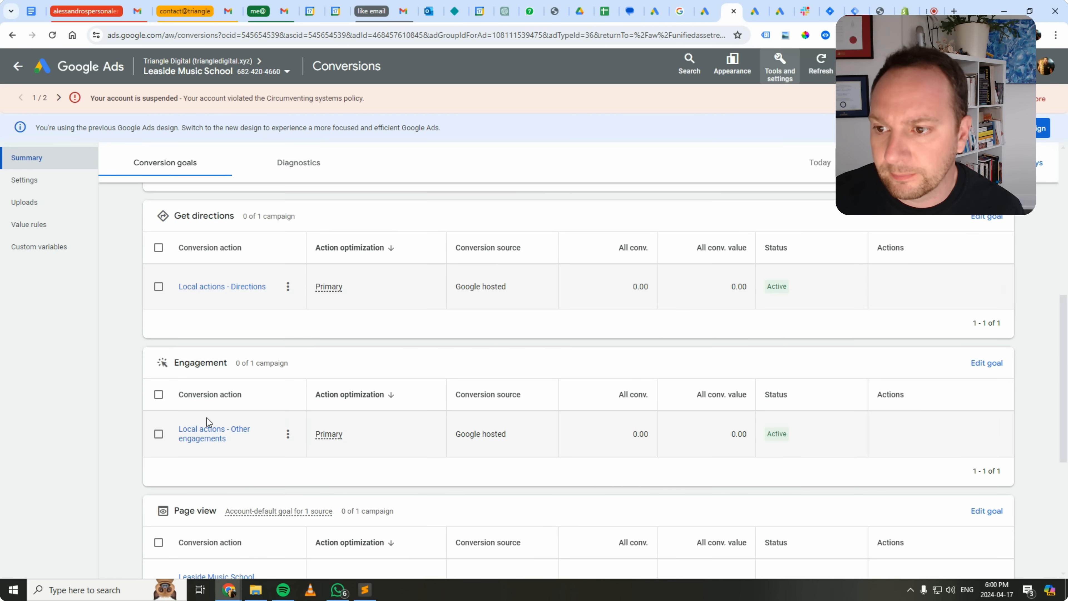
scroll(207, 418, up, 10)
click(197, 213)
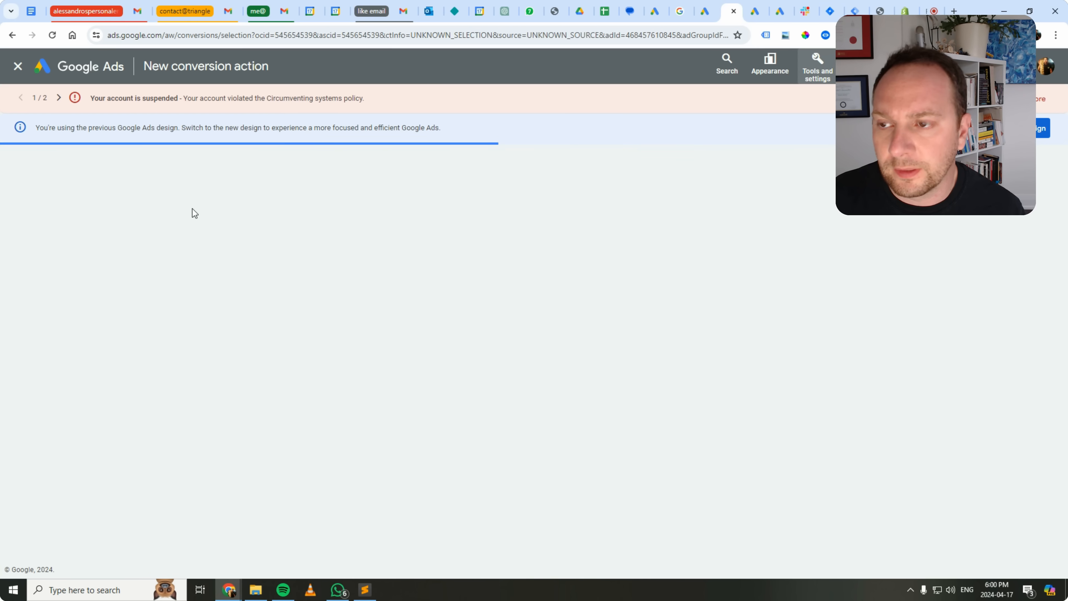
click(325, 292)
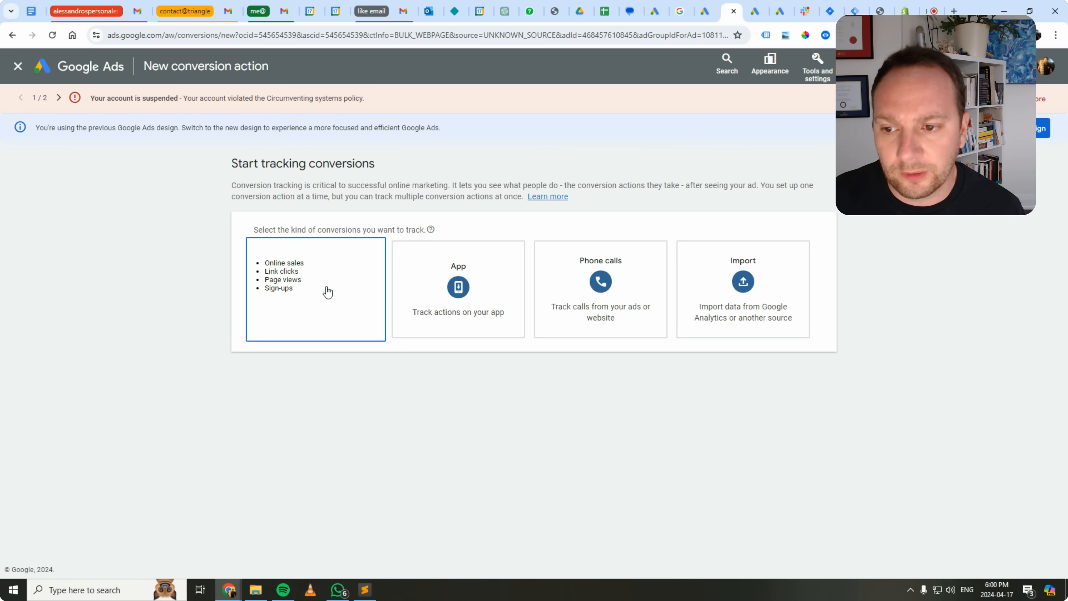
click(365, 375)
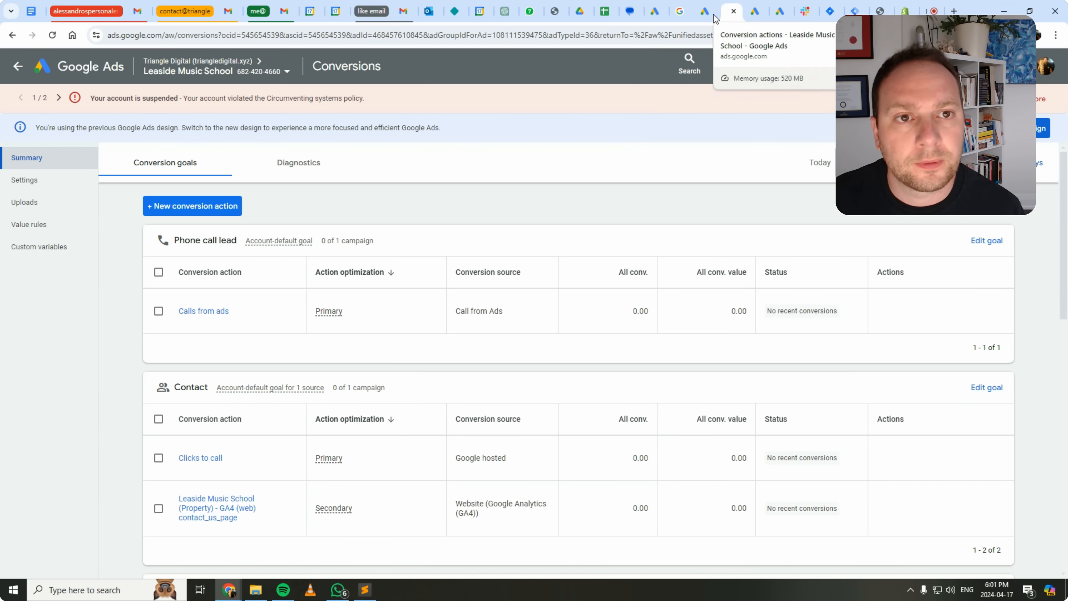
Return to the Triangle Digital manager account overview and open the Ema Jewels account's conversion goals.
click(706, 11)
click(473, 355)
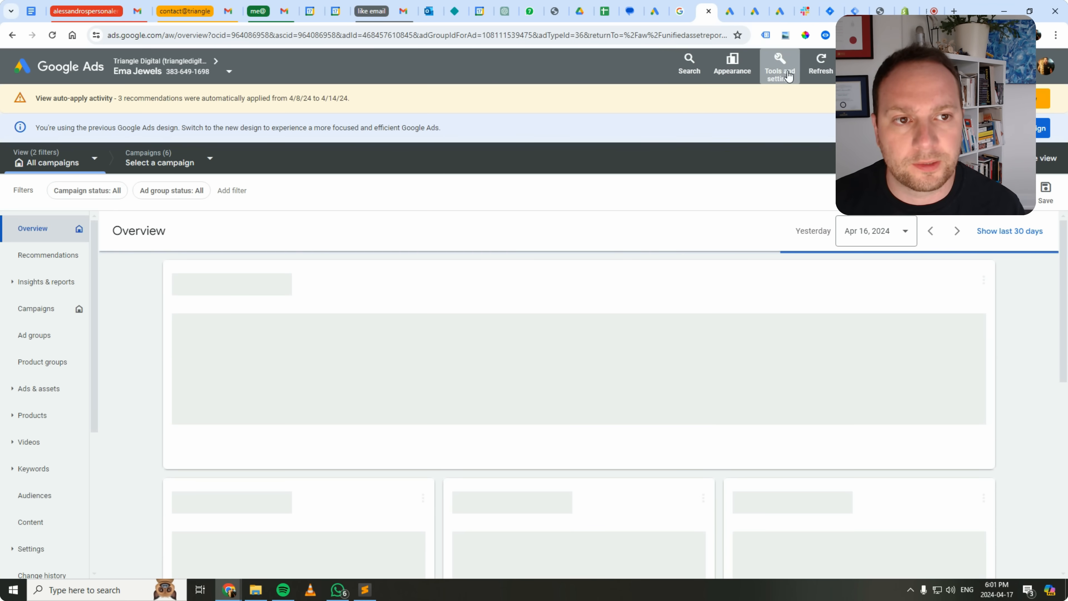
click(780, 66)
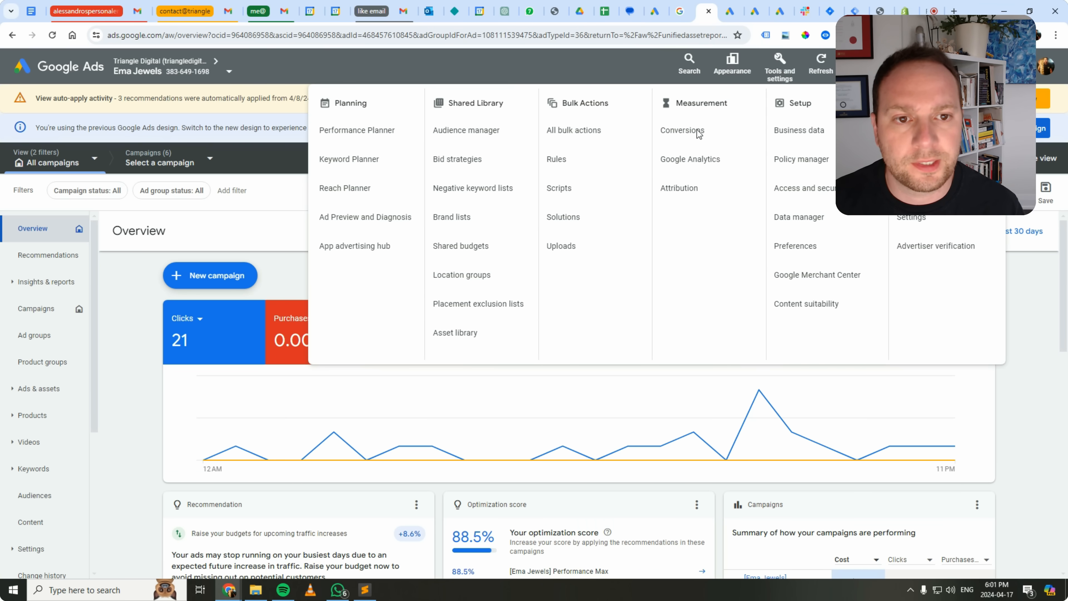
click(682, 129)
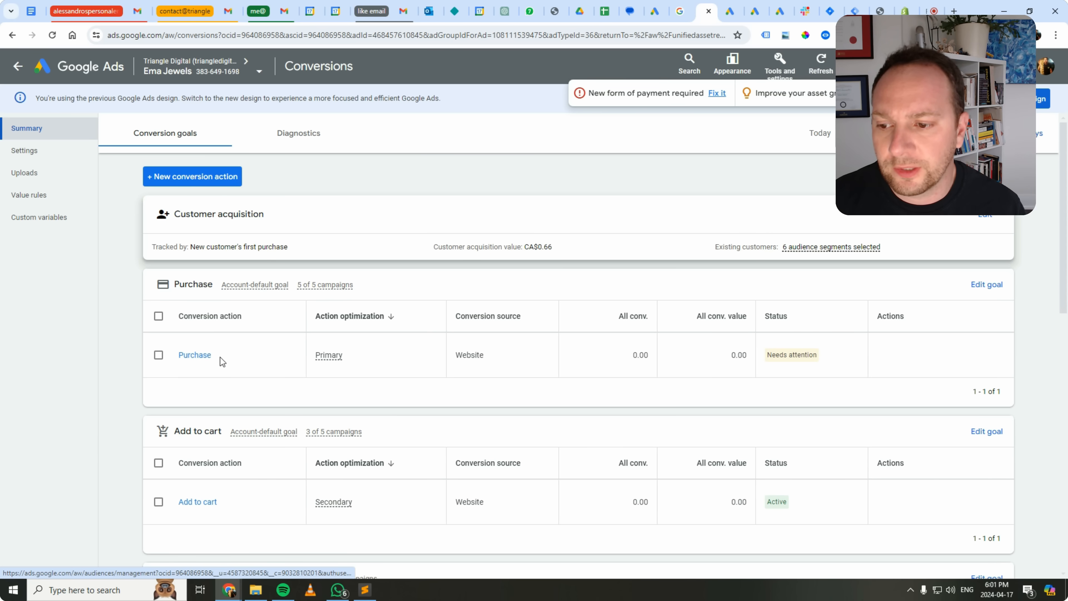
View the Google Tag Manager setup instructions of the Purchase conversion action to find its conversion ID and conversion label.
click(194, 356)
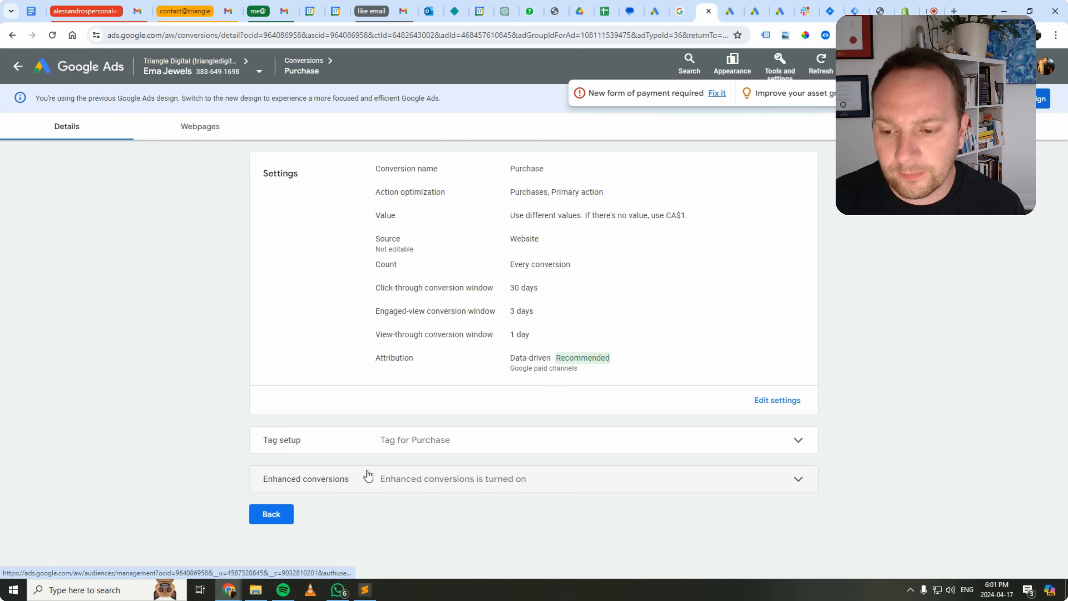
click(371, 439)
click(599, 491)
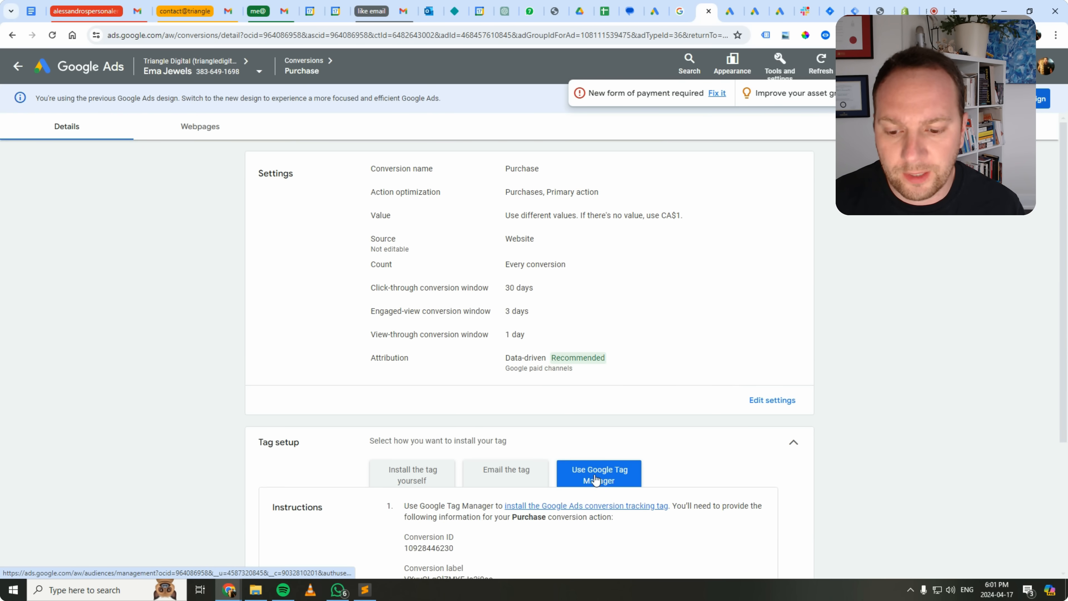
scroll(445, 392, down, 4)
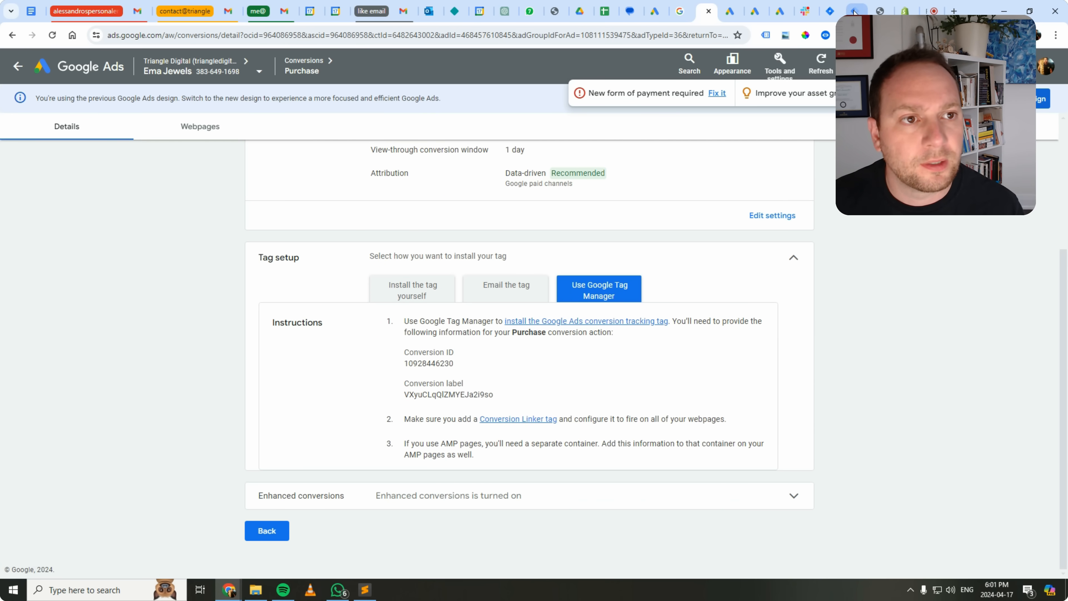
Switch back to Tag Manager and examine the Conversion ID and Conversion Label fields of the Google Ads Conversion Tracking tag.
click(855, 11)
click(830, 10)
click(856, 11)
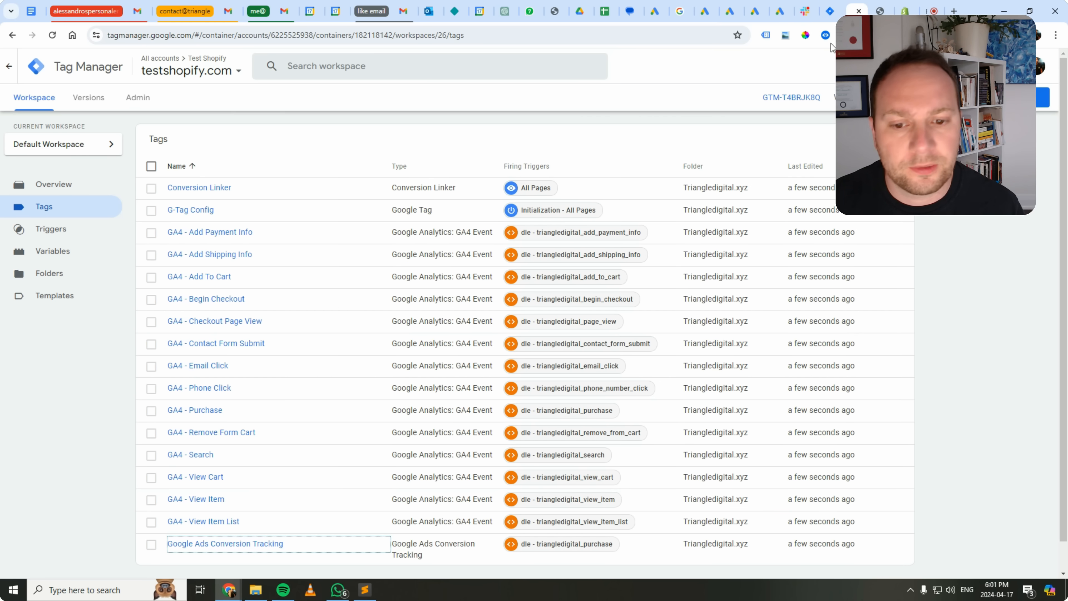
scroll(551, 369, down, 1)
click(261, 512)
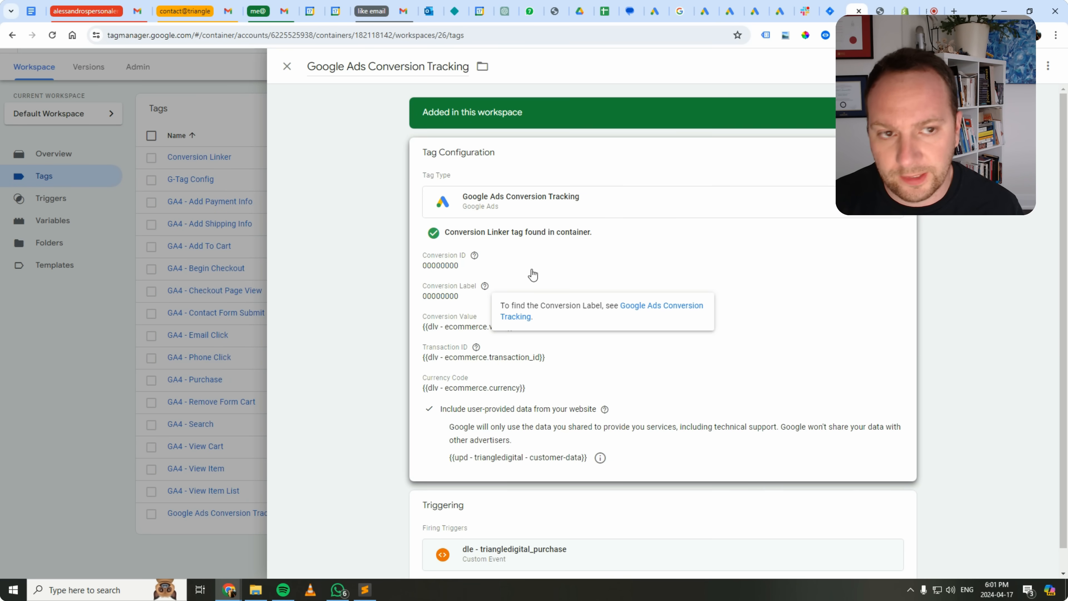
click(287, 66)
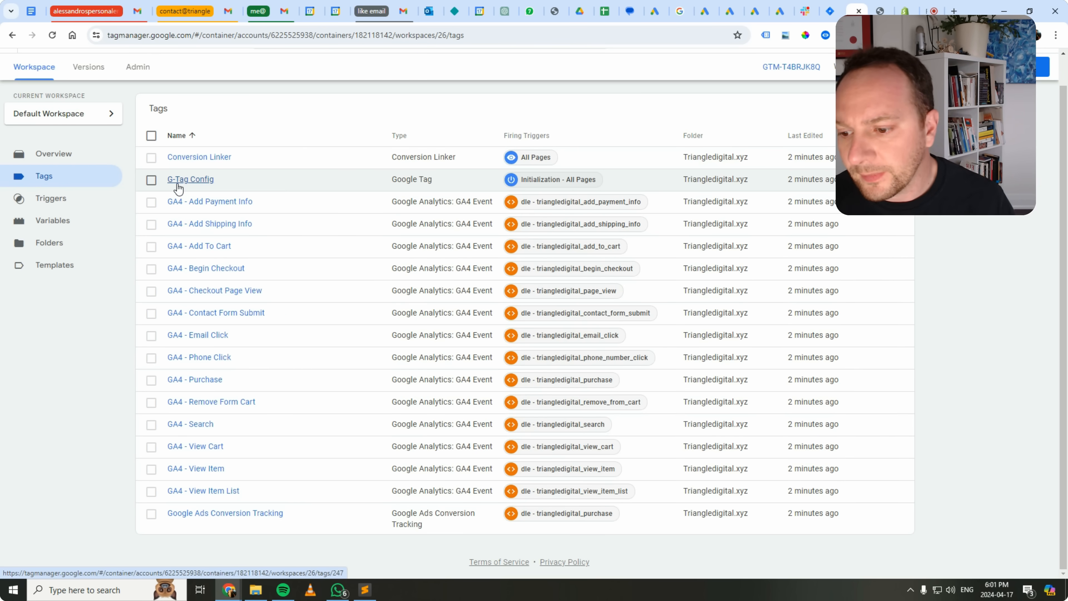
Open the GA4 Measurement ID constant from the container's user-defined variables.
click(64, 226)
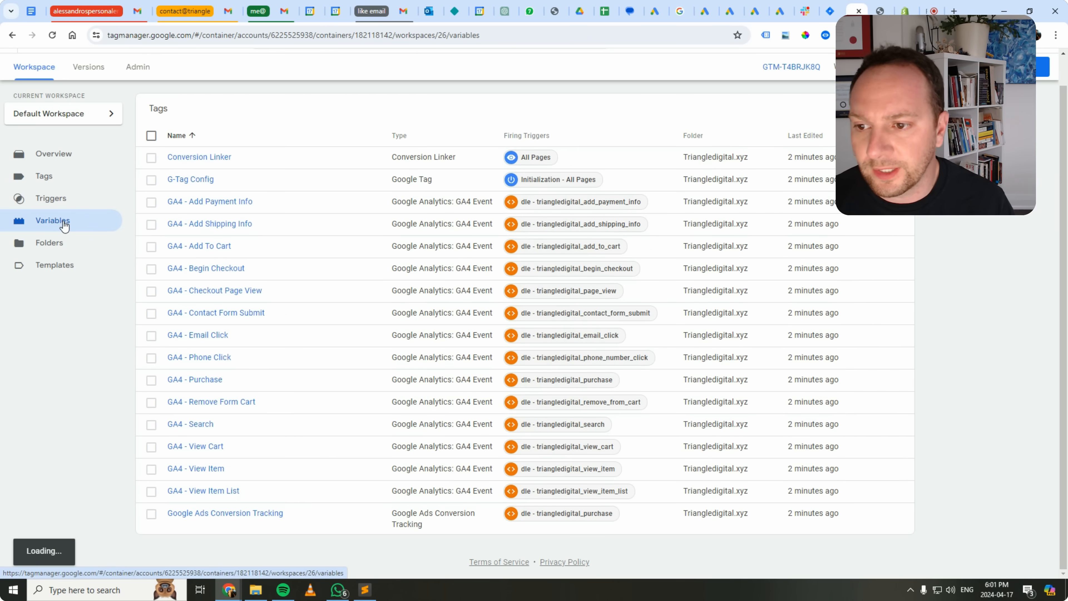
scroll(185, 321, down, 4)
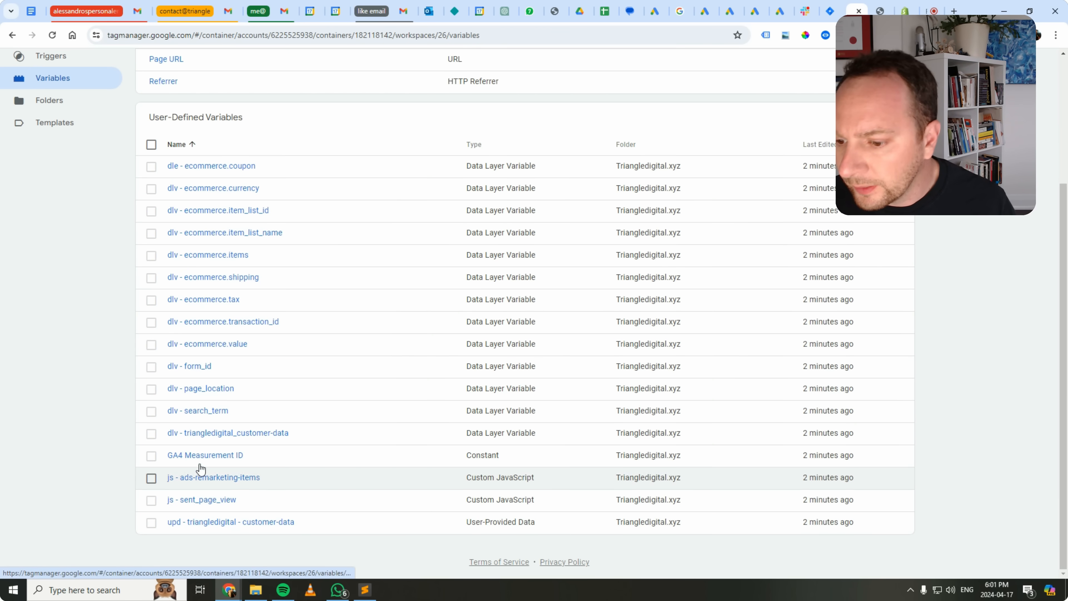
click(181, 456)
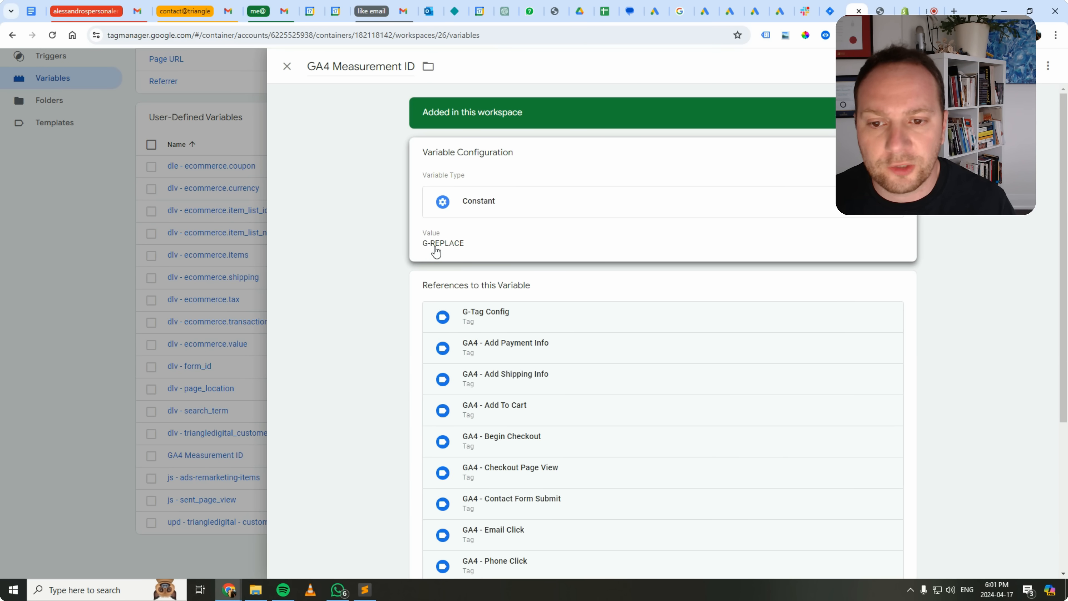
Search the web for ga4 in a new browser tab and go to the Google Analytics home page.
click(955, 11)
text(ga4)
key(Return)
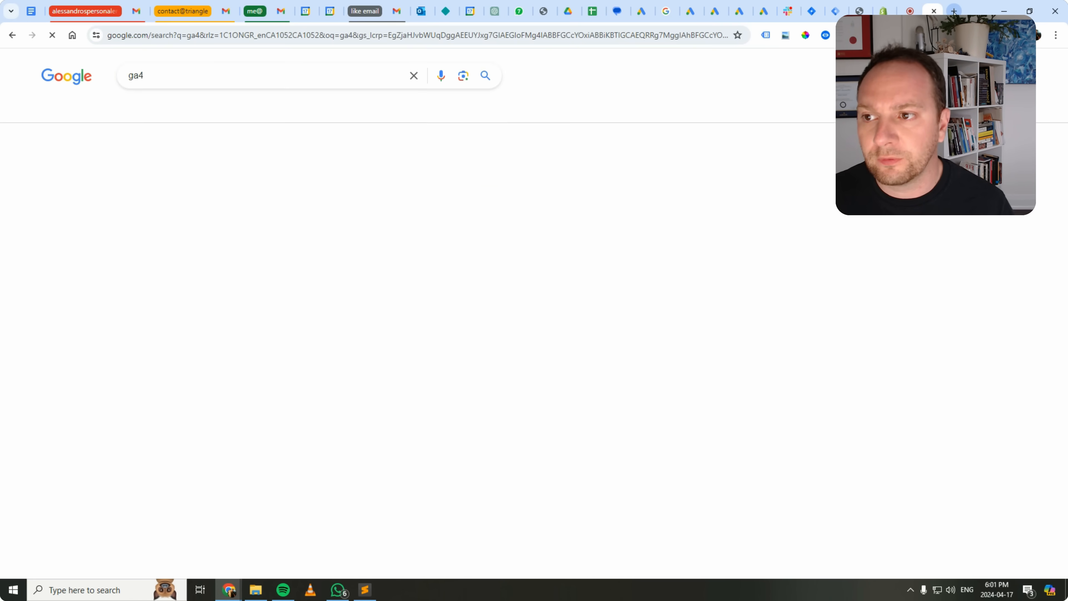
click(317, 213)
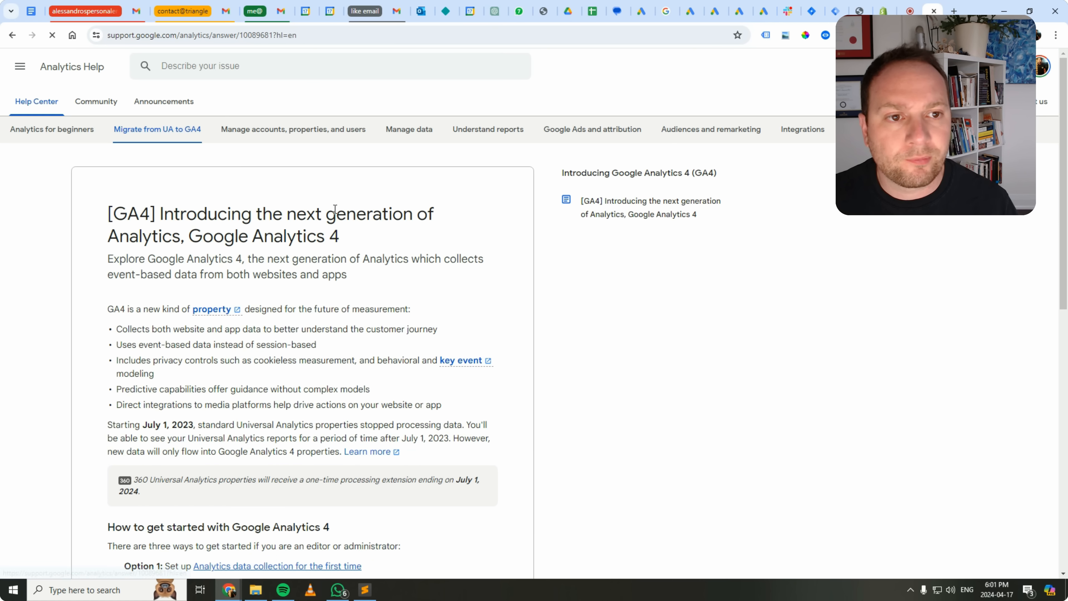
click(1009, 103)
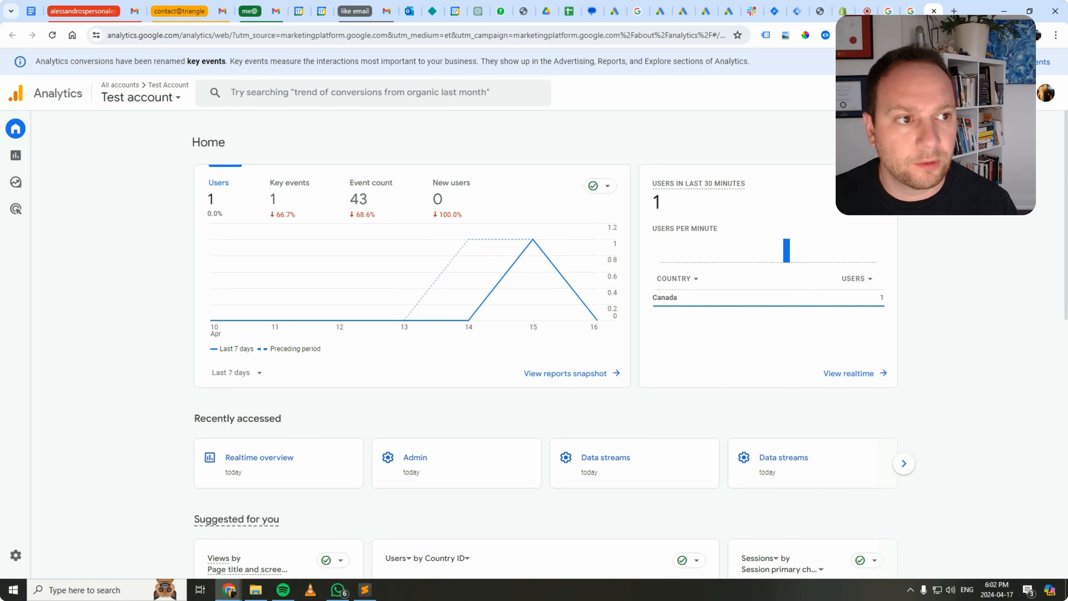
Copy the measurement ID from the Shopify store's web data stream in the Analytics Test account, and close the stream details.
mouse_move(7, 398)
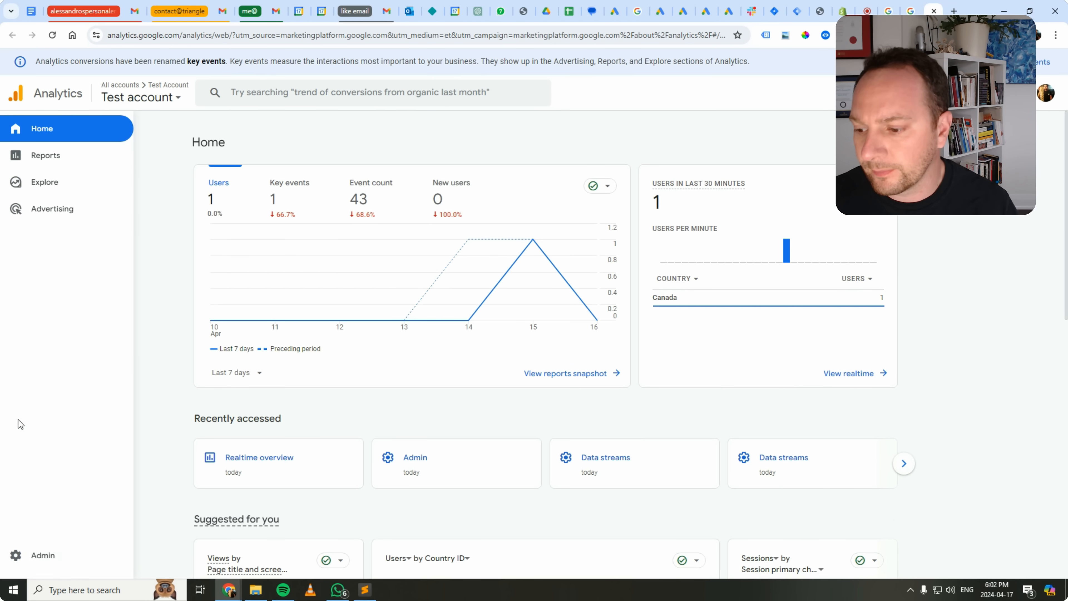
click(35, 562)
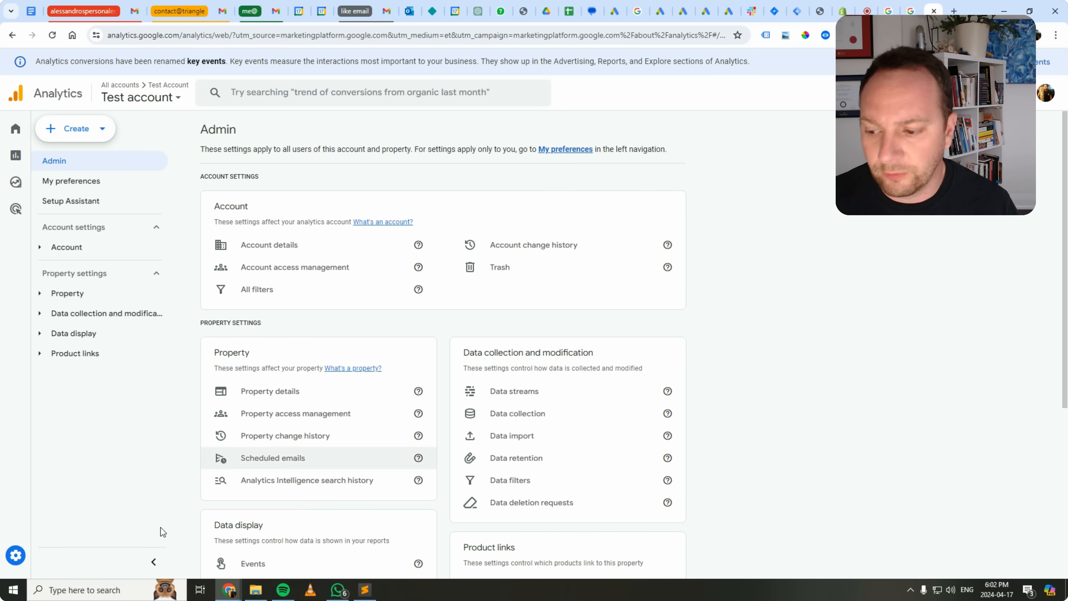
click(521, 392)
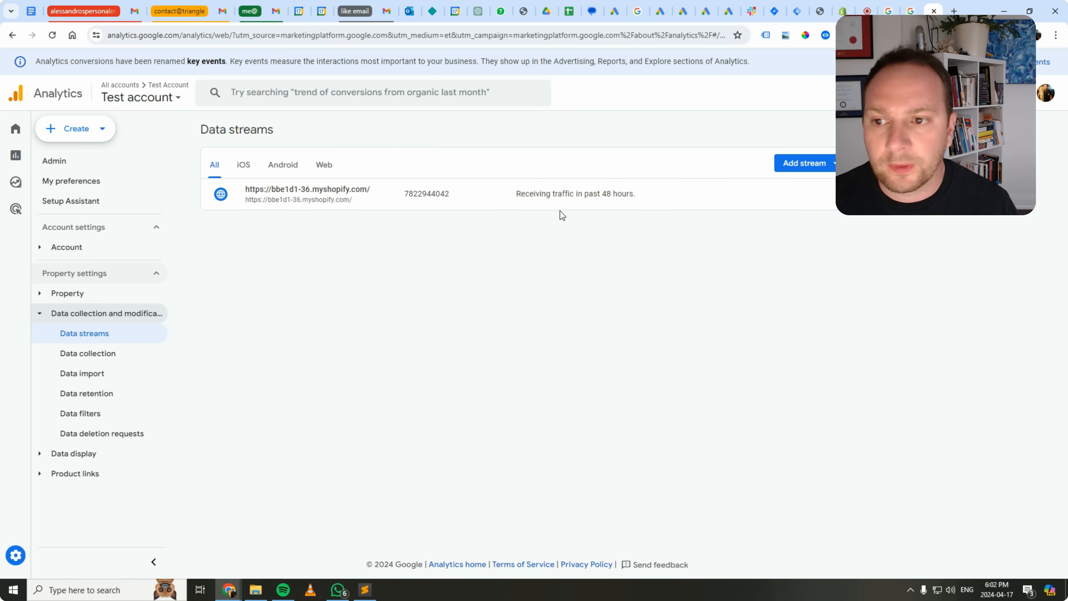
click(323, 171)
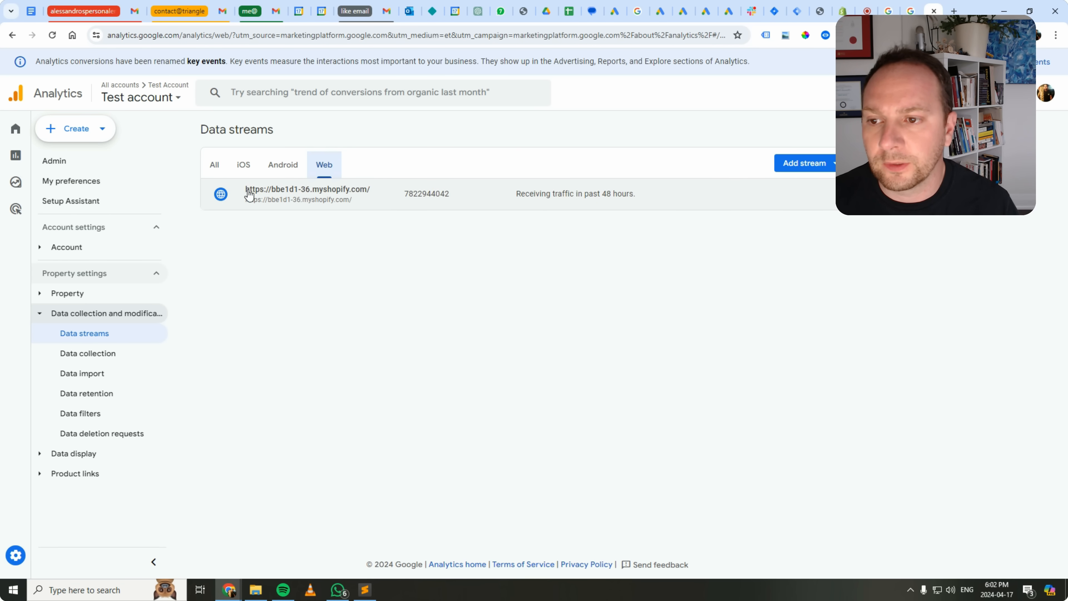
click(382, 198)
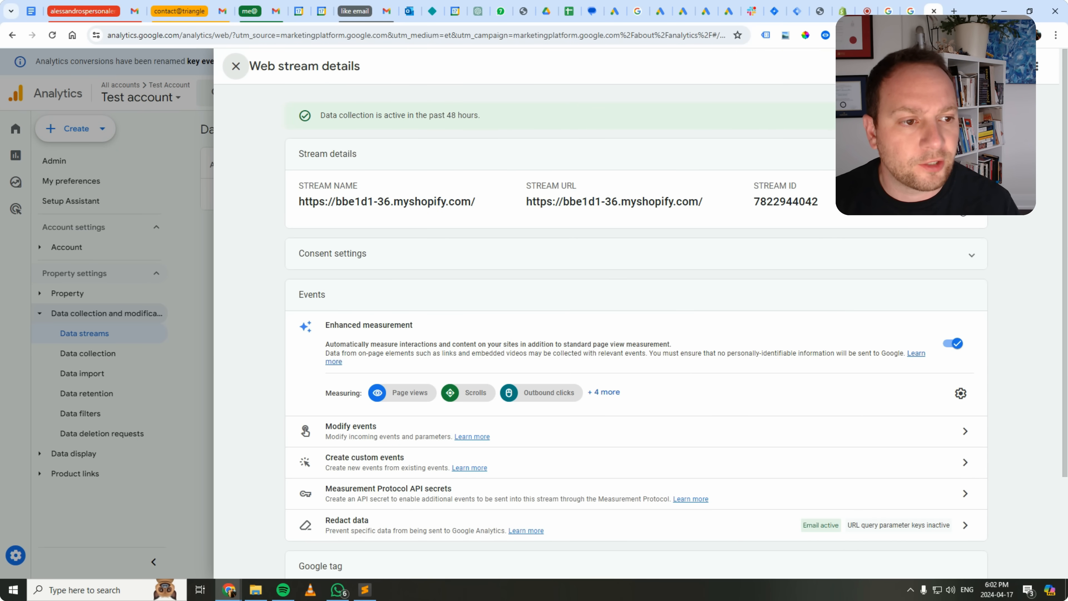
click(962, 204)
click(236, 66)
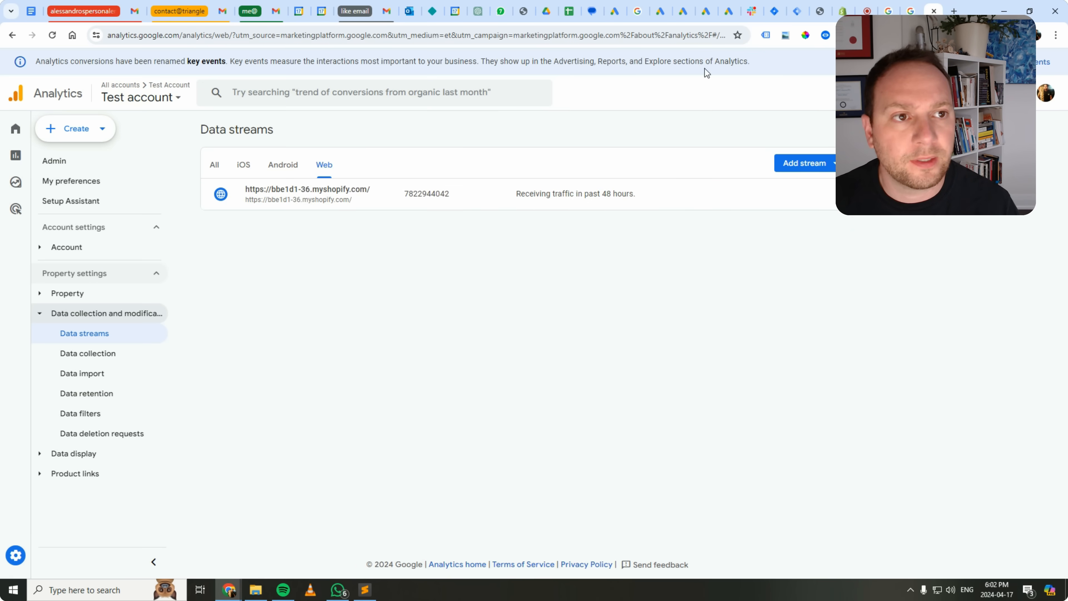
Switch to Tag Manager and set the GA4 Measurement ID variable's value to G-T6P01K59K0.
click(798, 11)
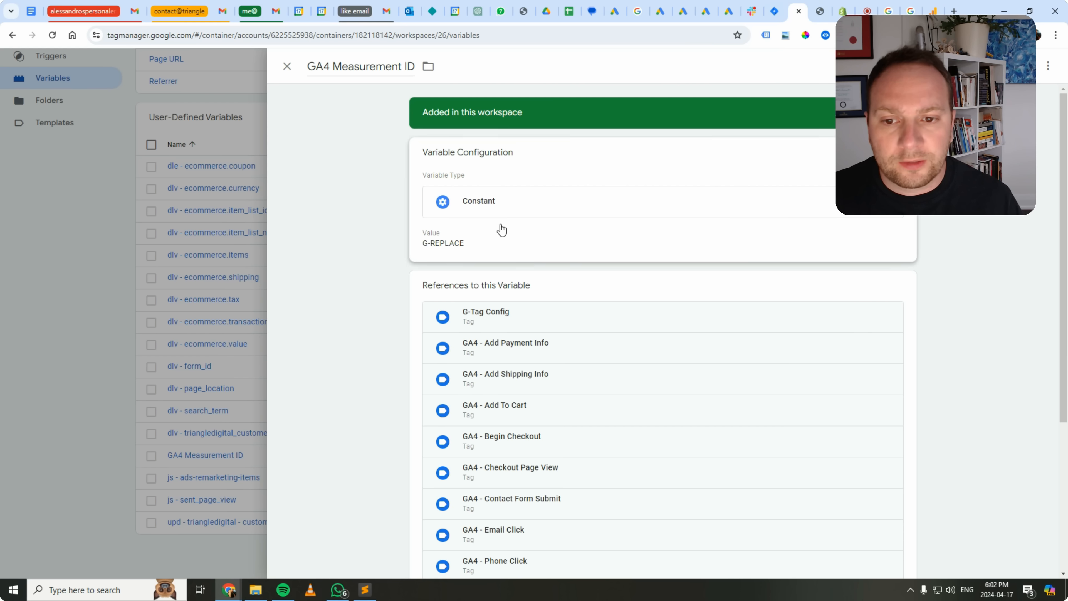
click(441, 242)
double_click(443, 261)
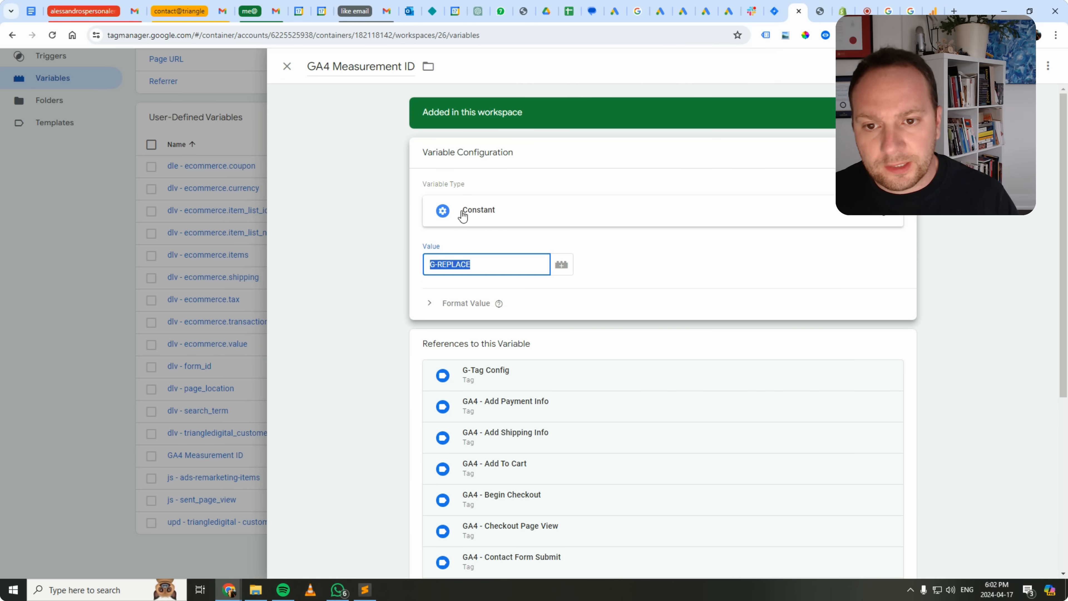
key(ctrl+v)
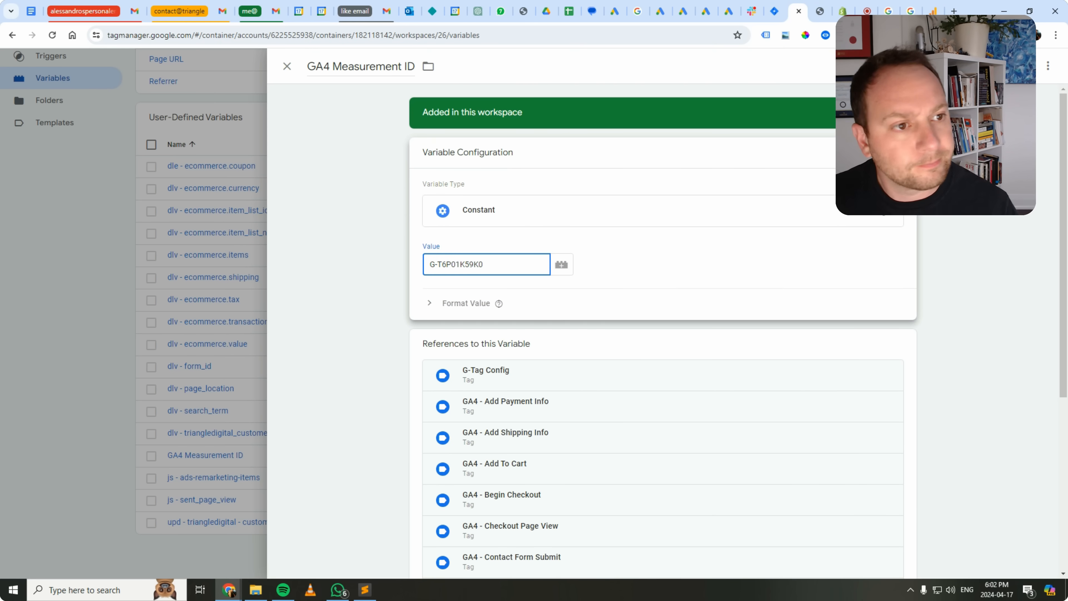
Save the GA4 Measurement ID variable and publish the container's workspace changes to the Live environment.
click(1014, 66)
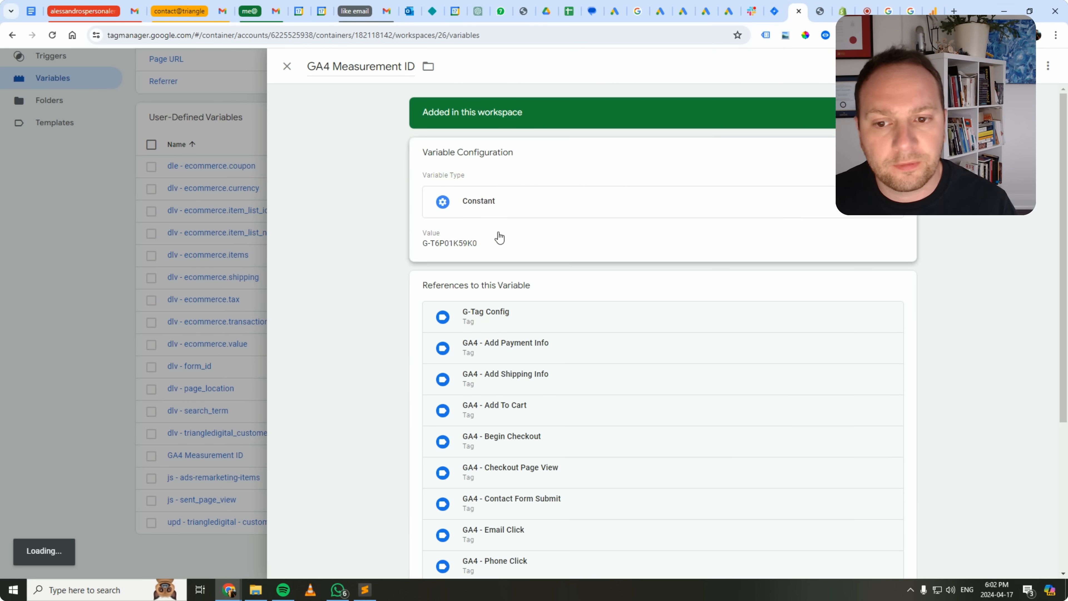
scroll(259, 384, up, 1)
scroll(260, 384, up, 3)
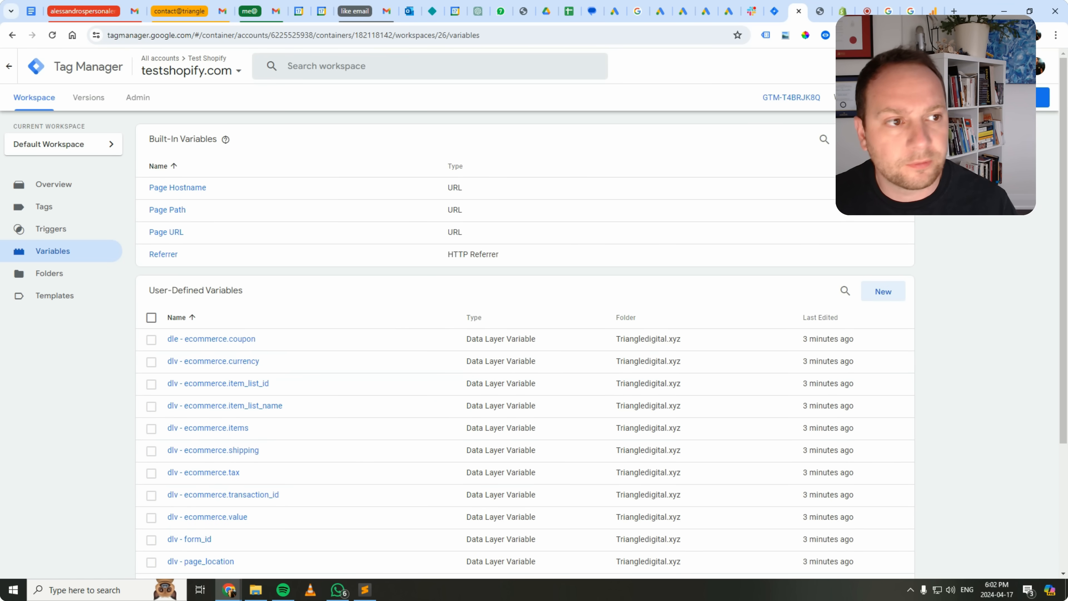
click(1043, 97)
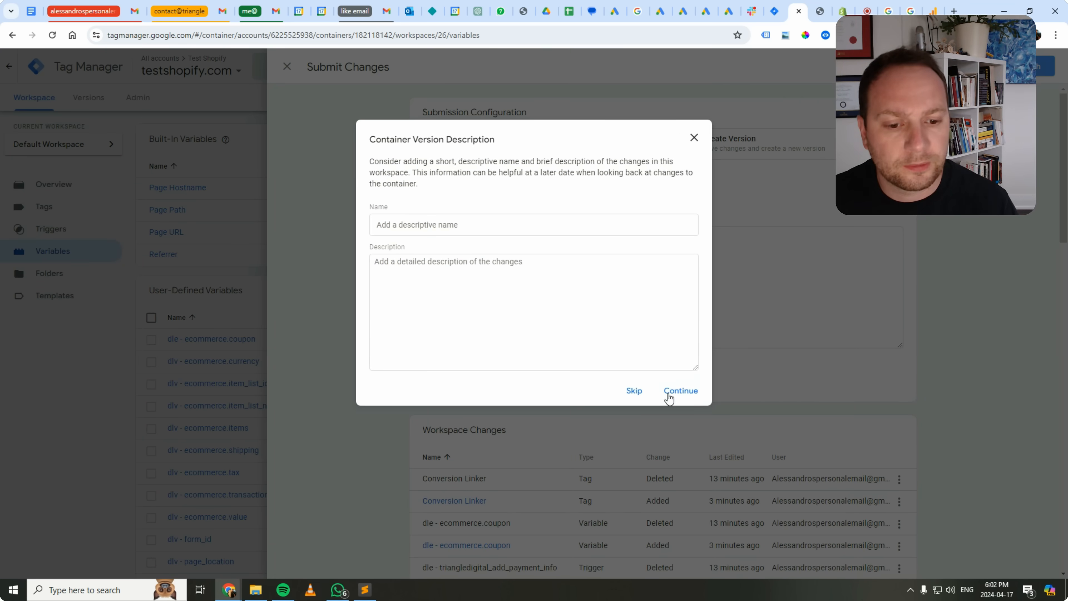
click(669, 398)
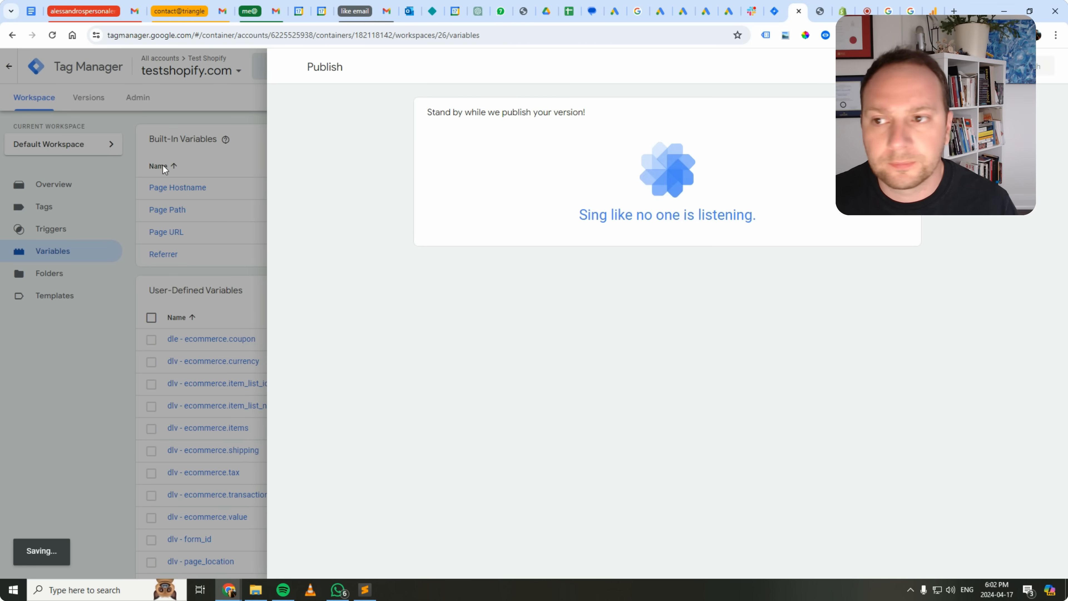
click(287, 66)
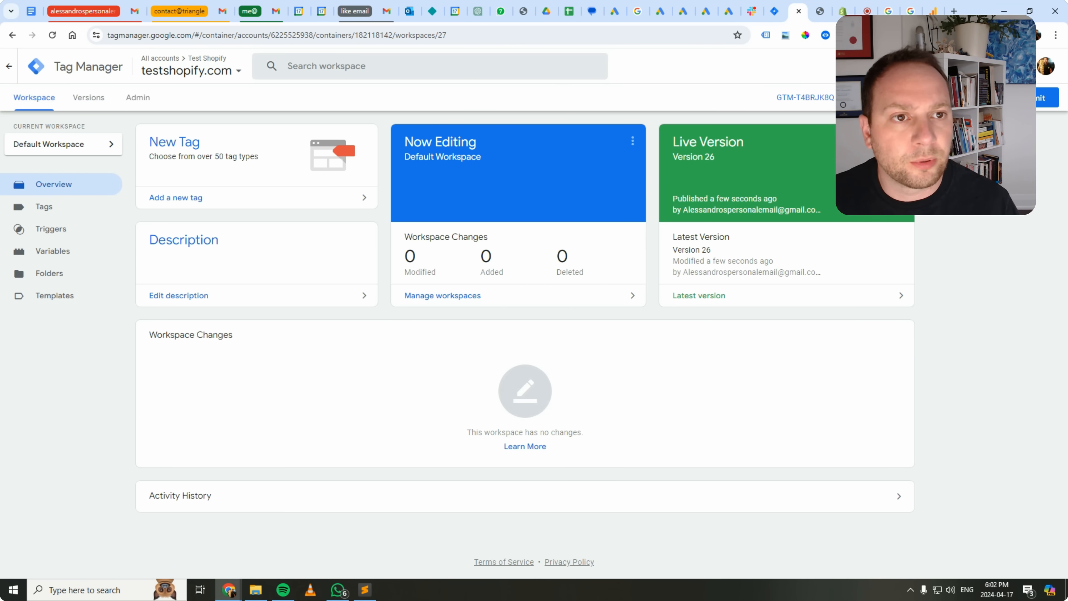
Preview the container in Tag Assistant connected to the Shopify store, and inspect the details of the fired G-Tag Config tag.
click(967, 97)
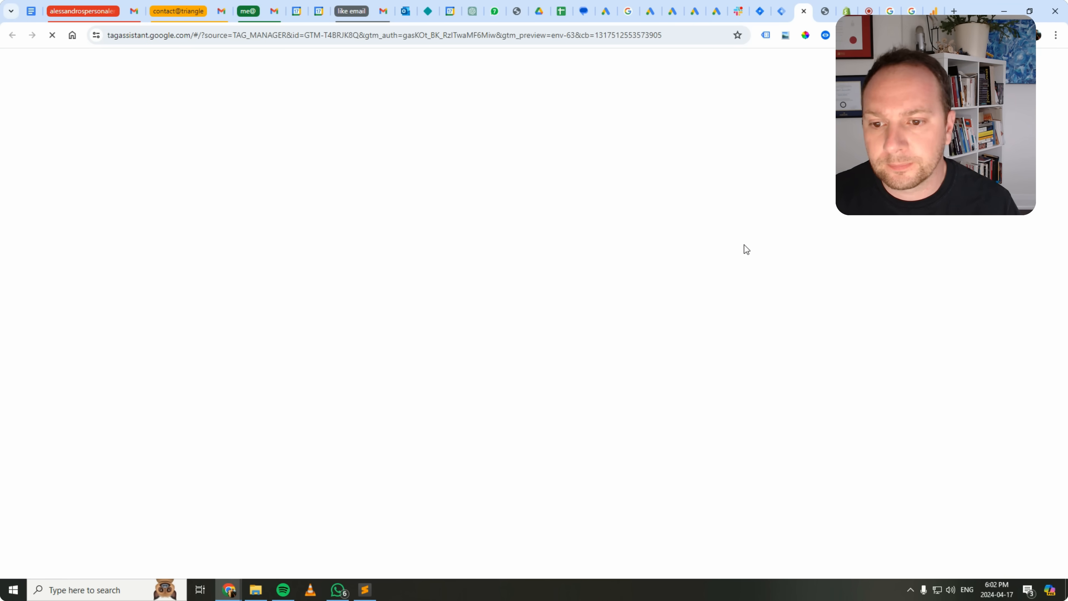
click(555, 320)
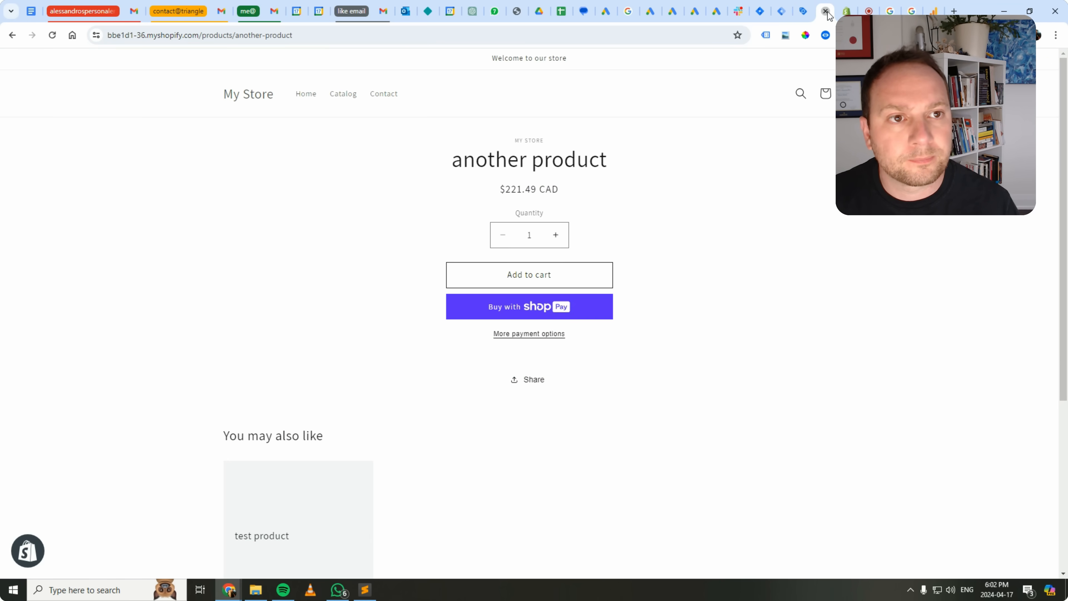
click(826, 12)
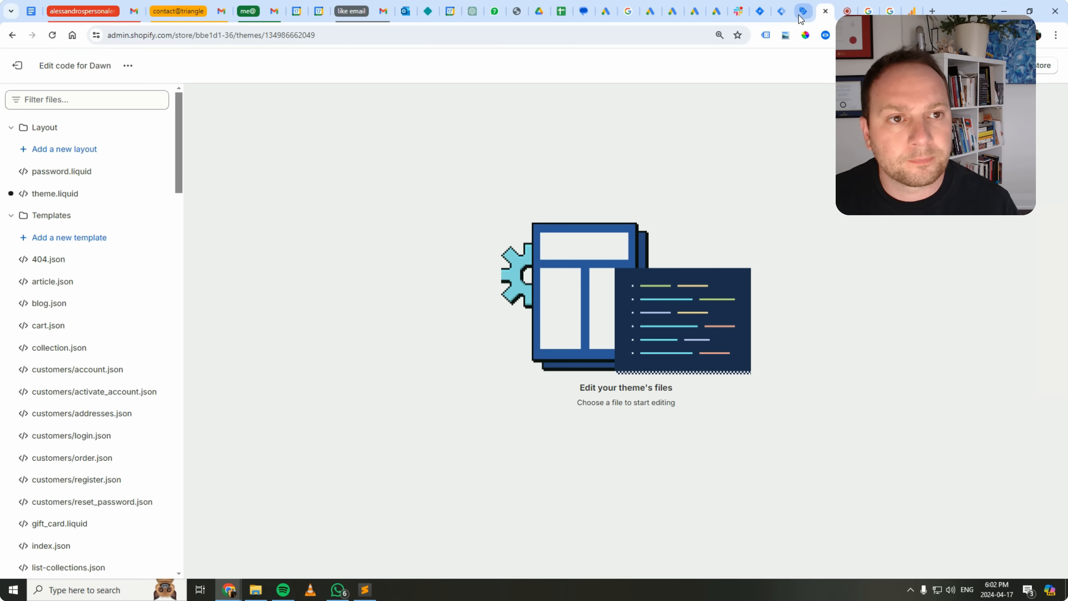
click(802, 16)
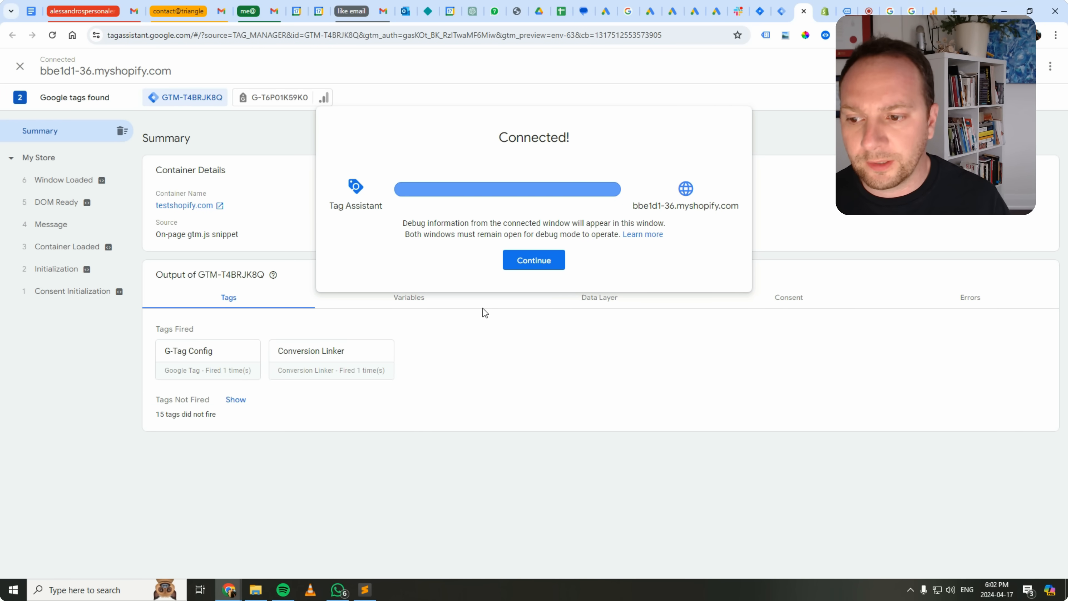
click(528, 261)
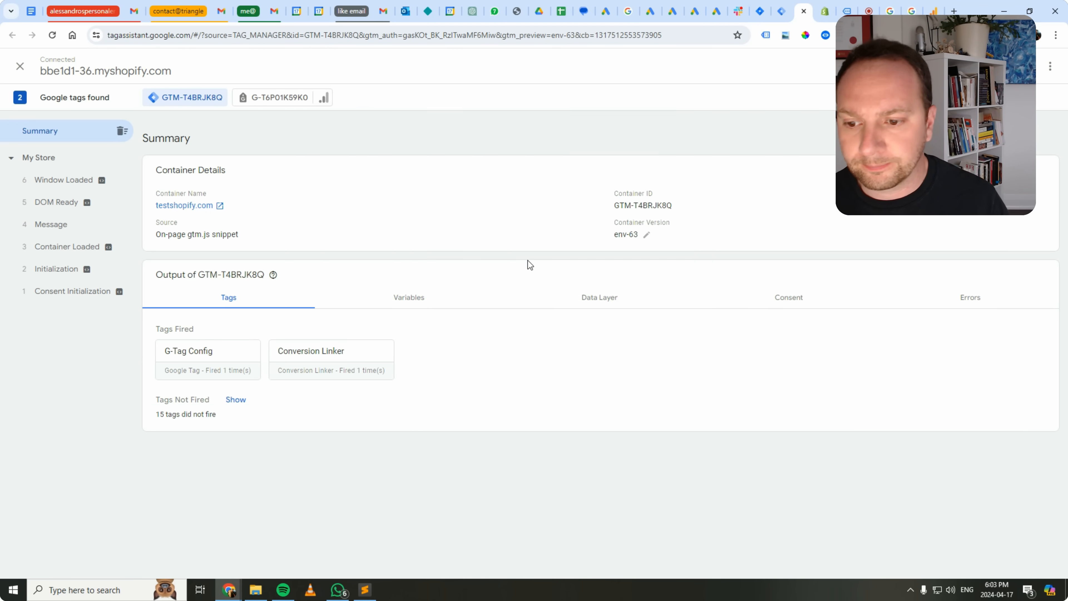
click(187, 364)
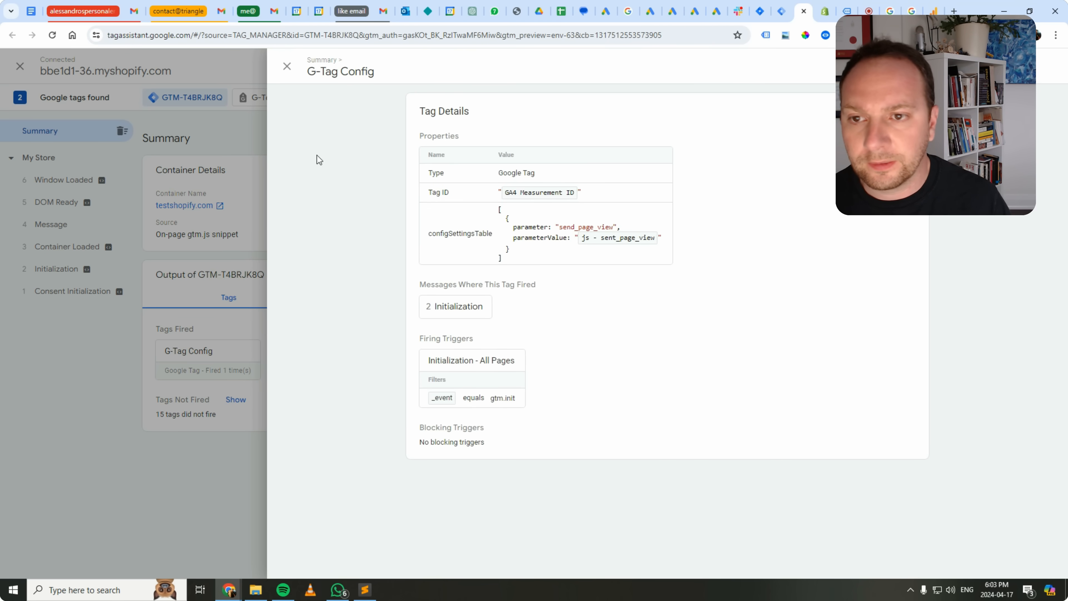
click(288, 67)
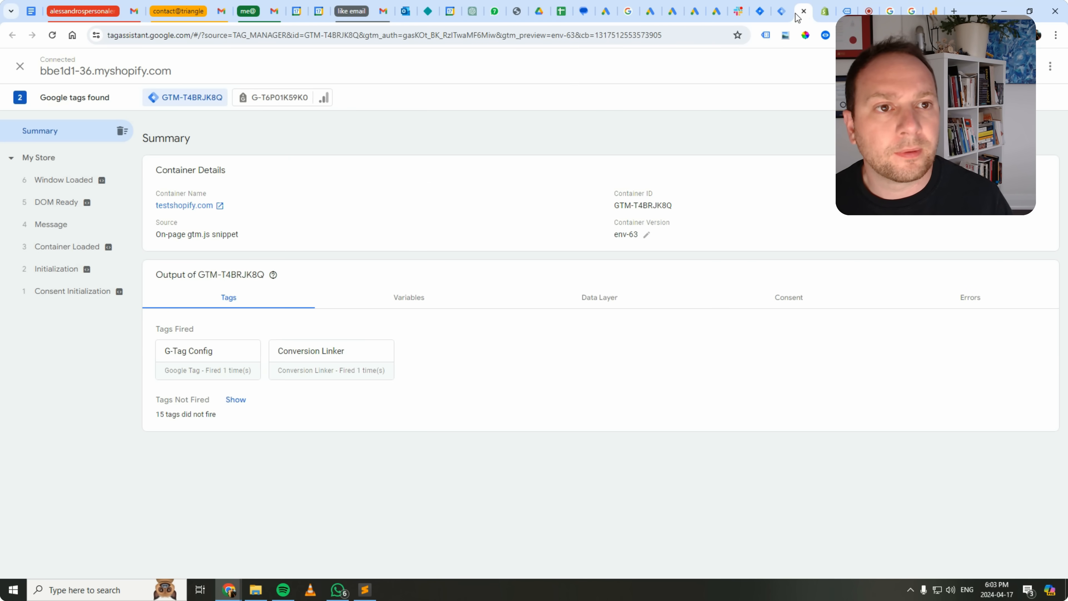
Open the "another product" page in the connected store and check in Tag Assistant which tags fired.
click(820, 12)
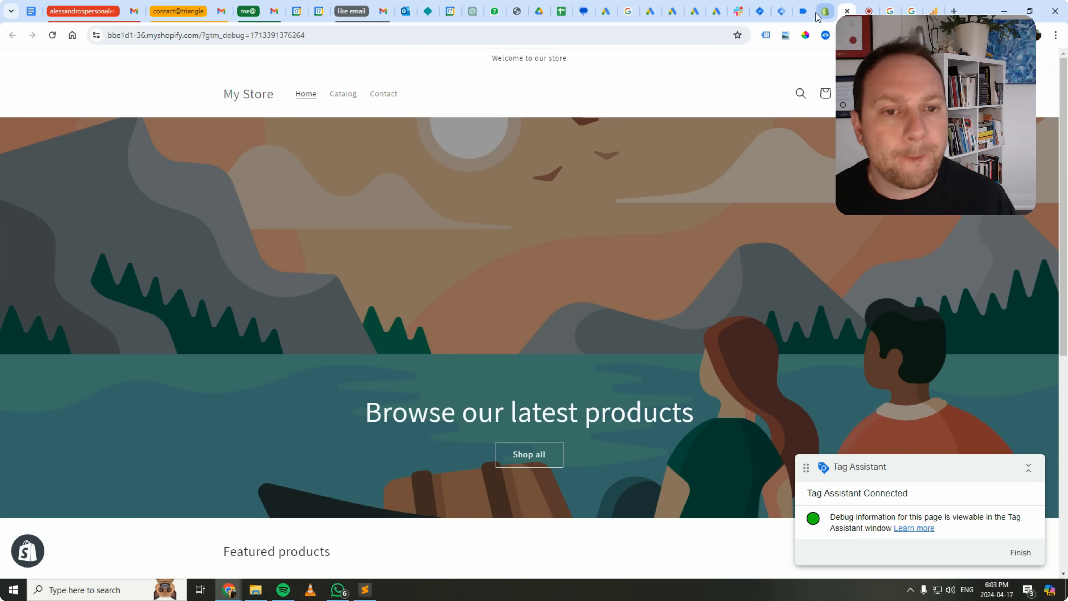
scroll(571, 499, down, 7)
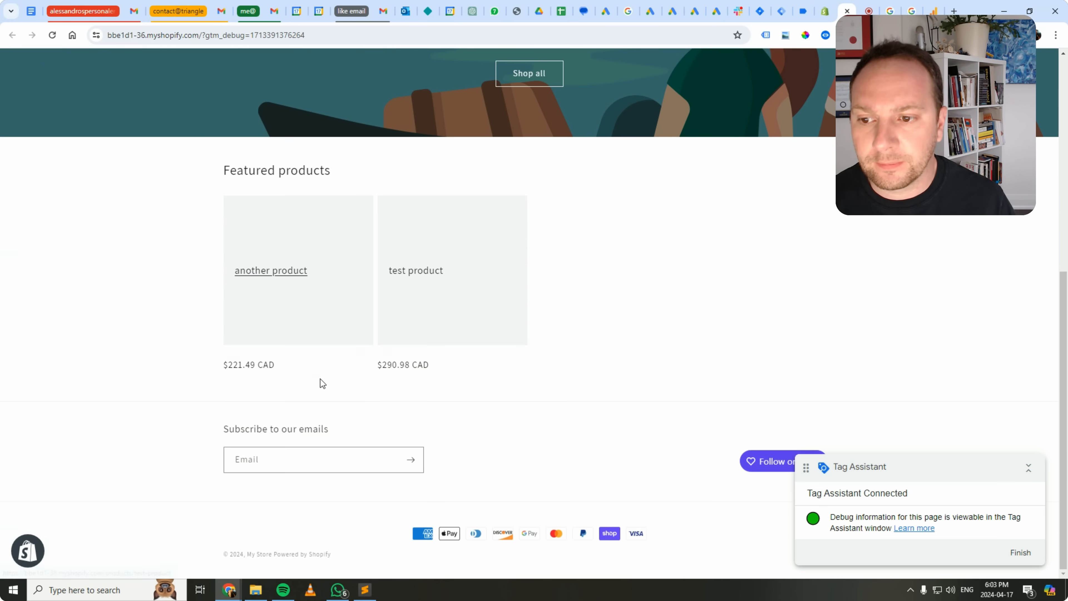
scroll(316, 386, up, 3)
scroll(316, 386, up, 1)
click(293, 447)
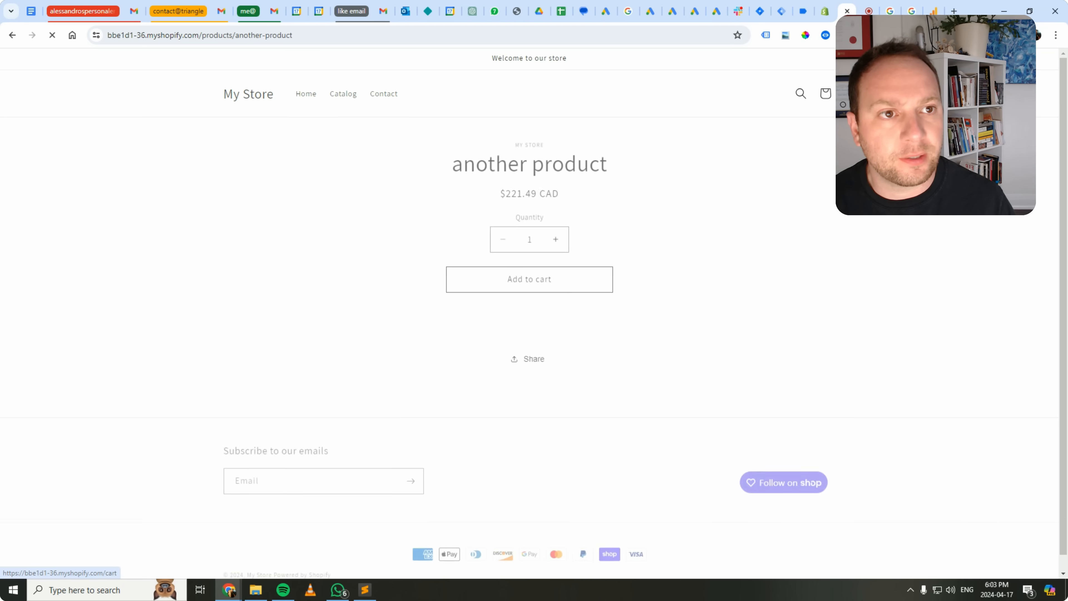
click(803, 11)
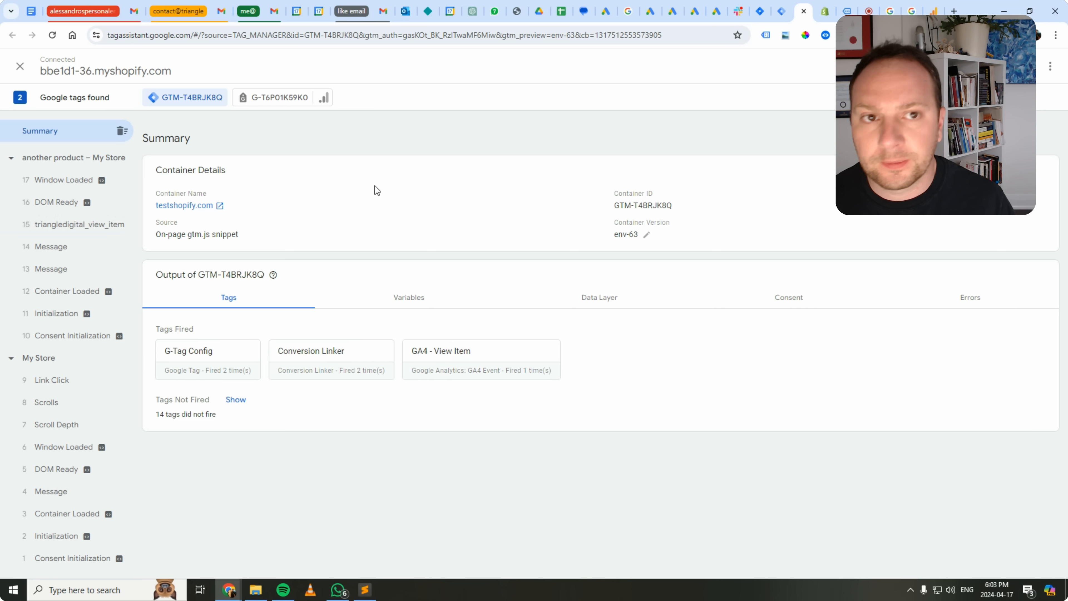
View the store's shopping cart page and check its fired tags in Tag Assistant.
click(826, 15)
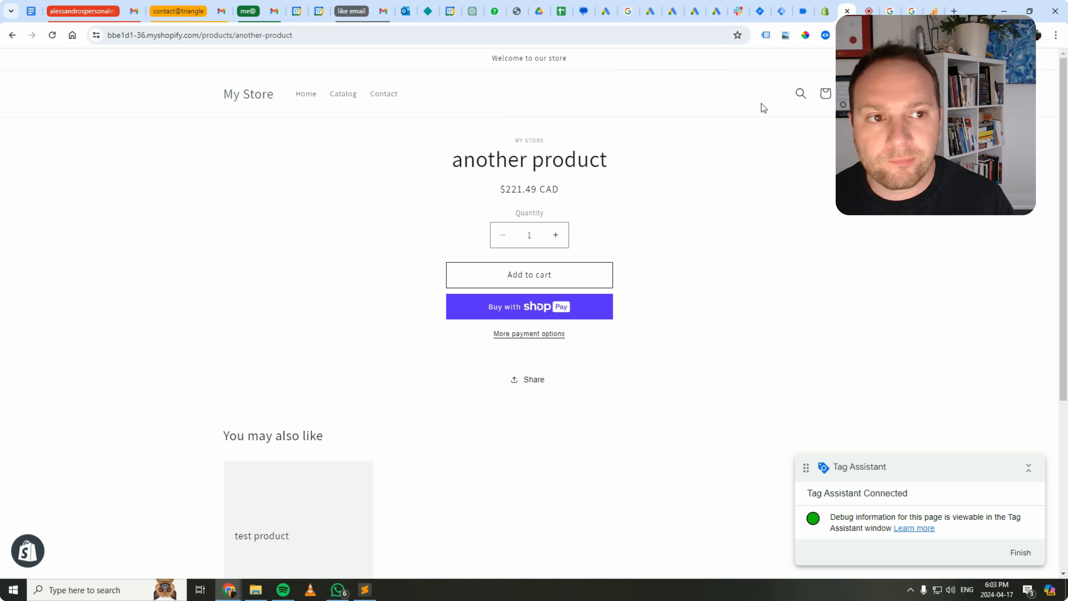
click(826, 93)
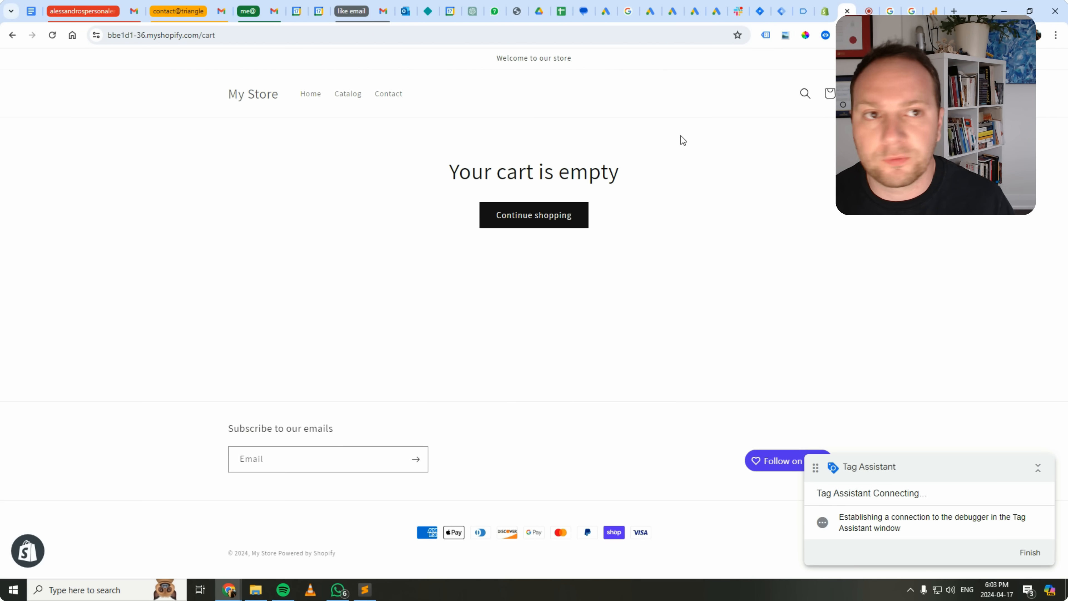
click(804, 11)
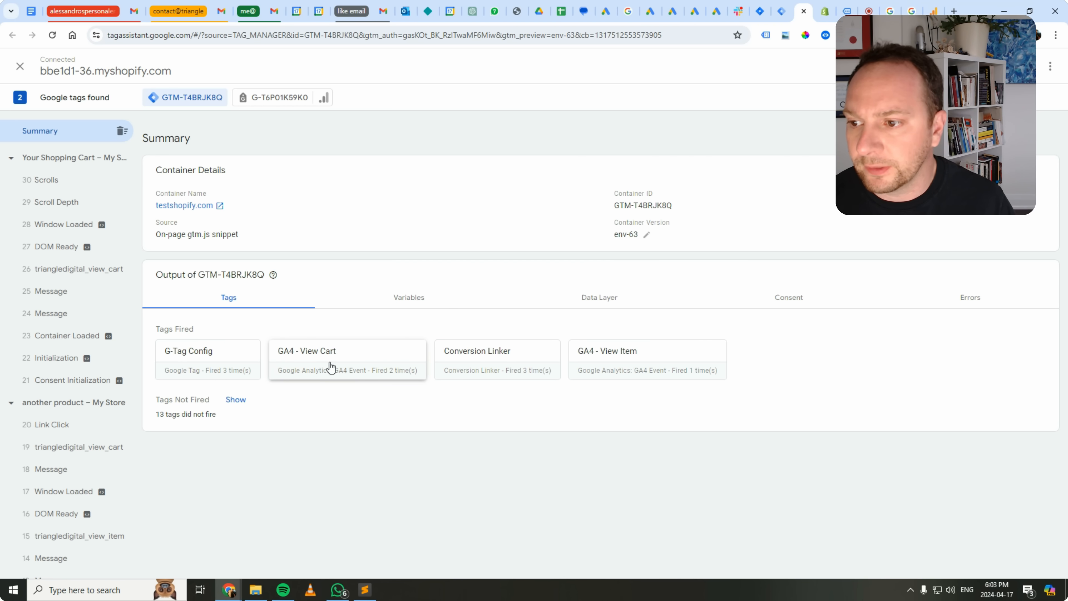
Add one "another product" to the store cart and check in Tag Assistant for the add-to-cart event.
click(846, 11)
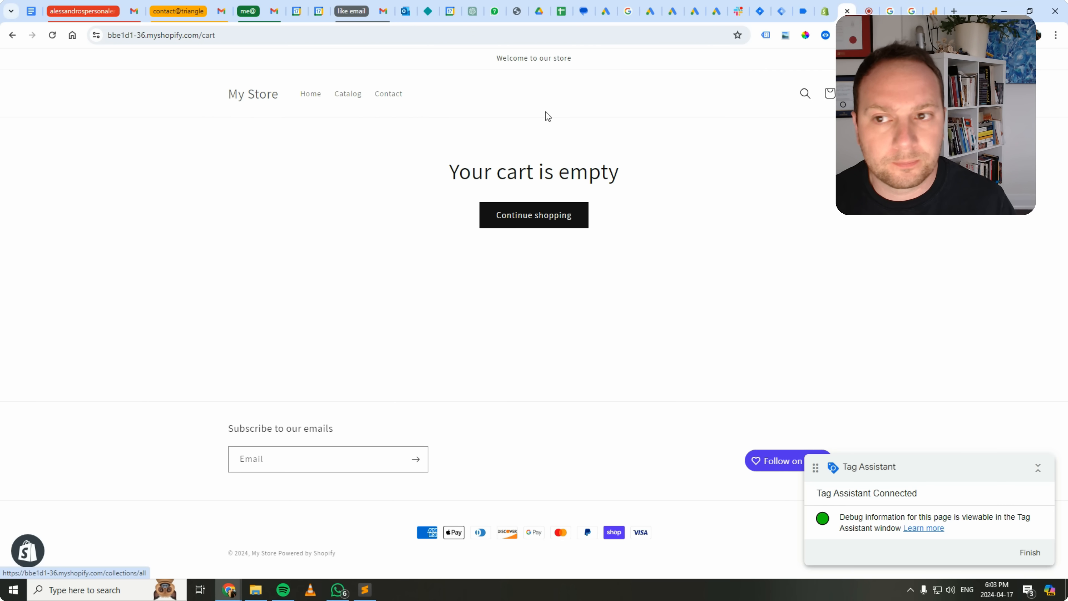
click(308, 102)
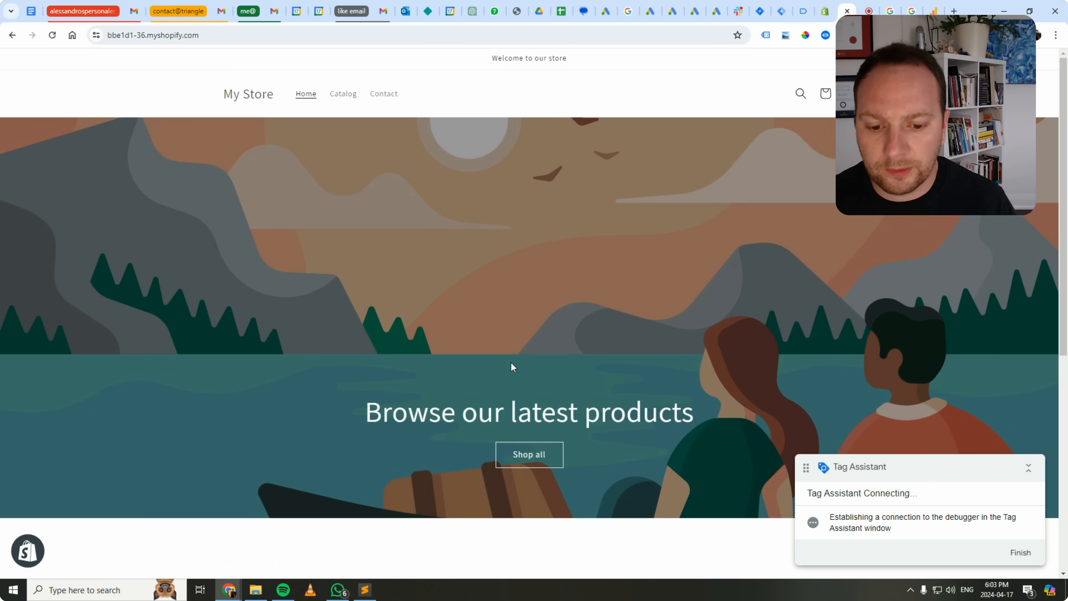
scroll(507, 400, down, 8)
click(312, 334)
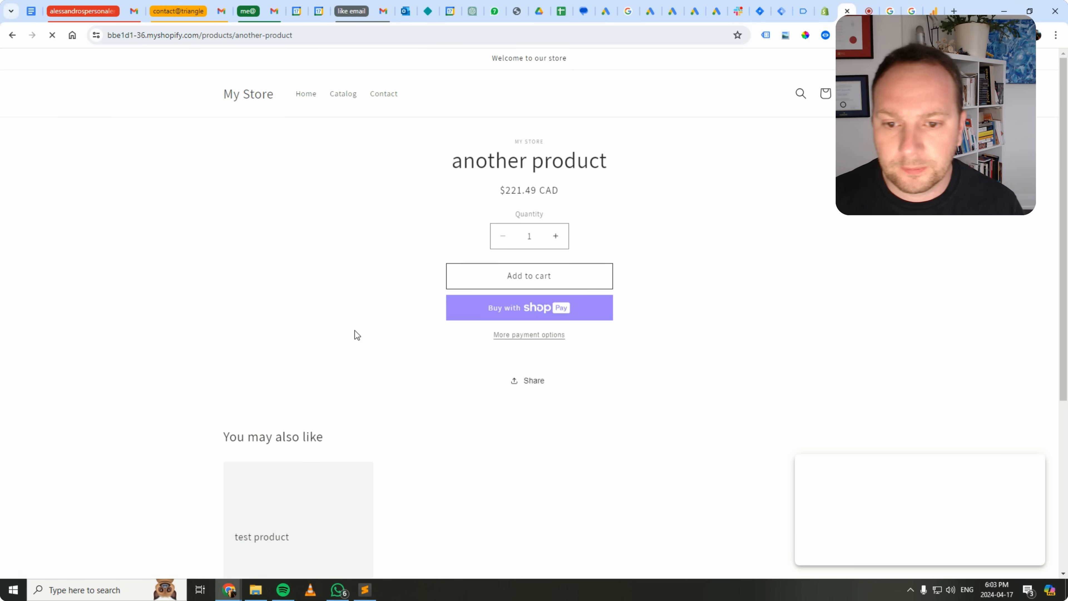
click(547, 276)
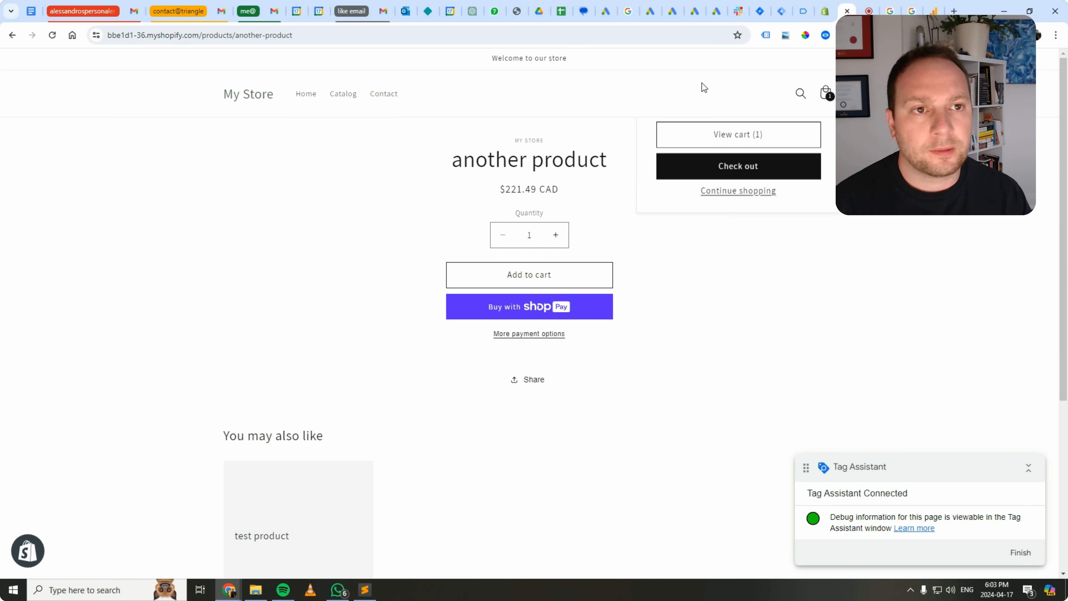
click(804, 11)
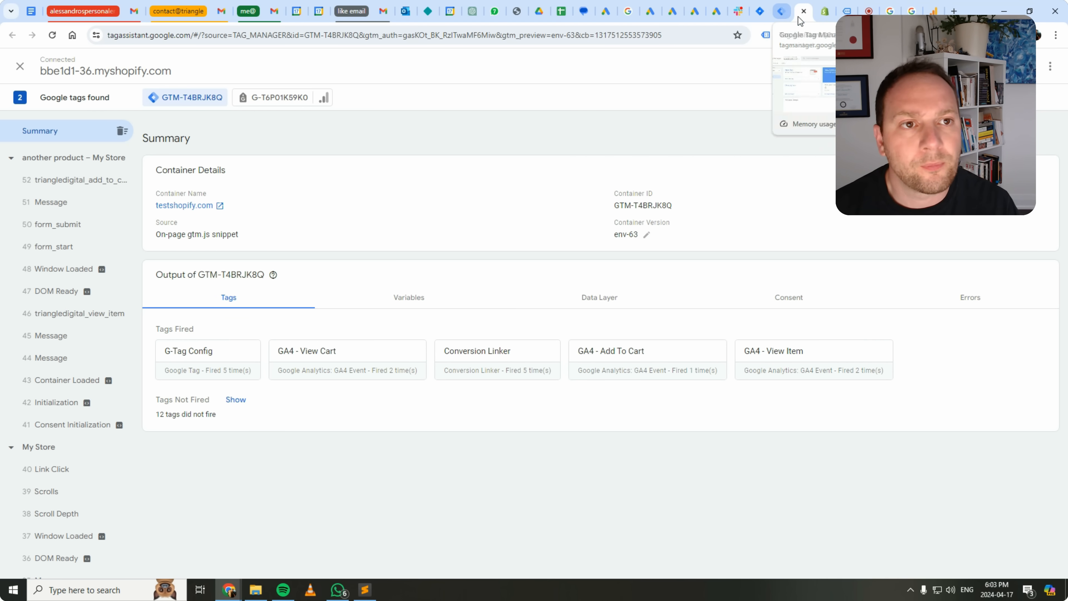
Check out the cart and open the browser's developer console on the checkout page, reducing its height.
click(840, 11)
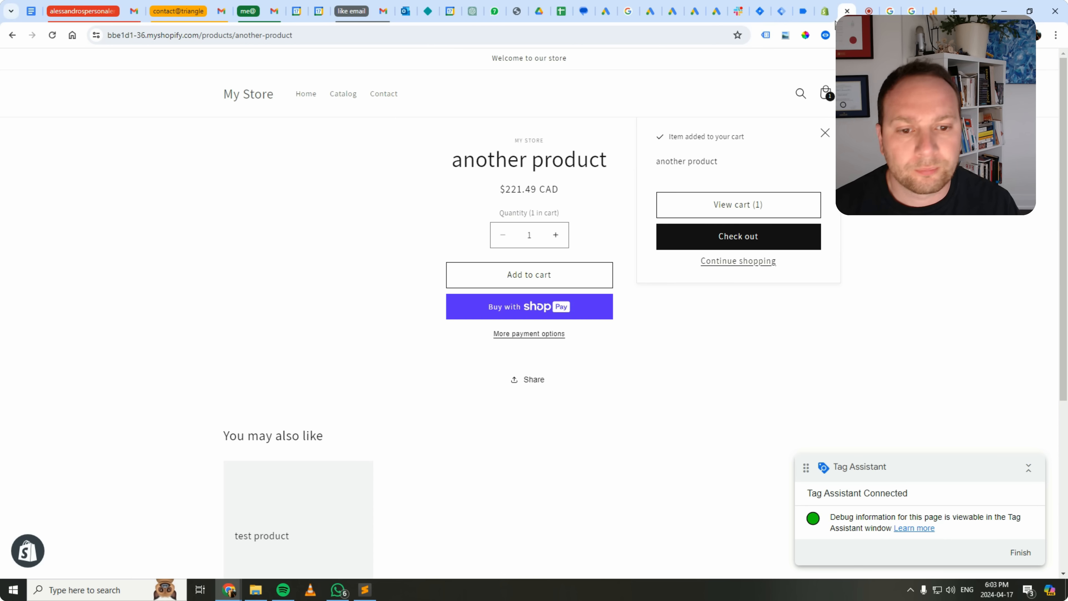
click(716, 232)
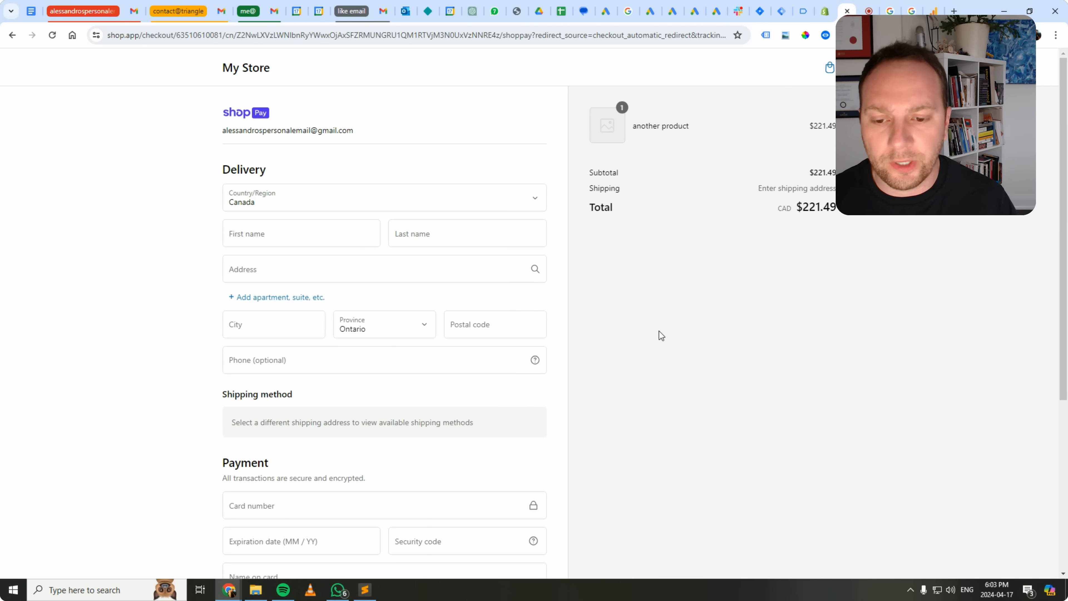
right_click(613, 405)
click(635, 390)
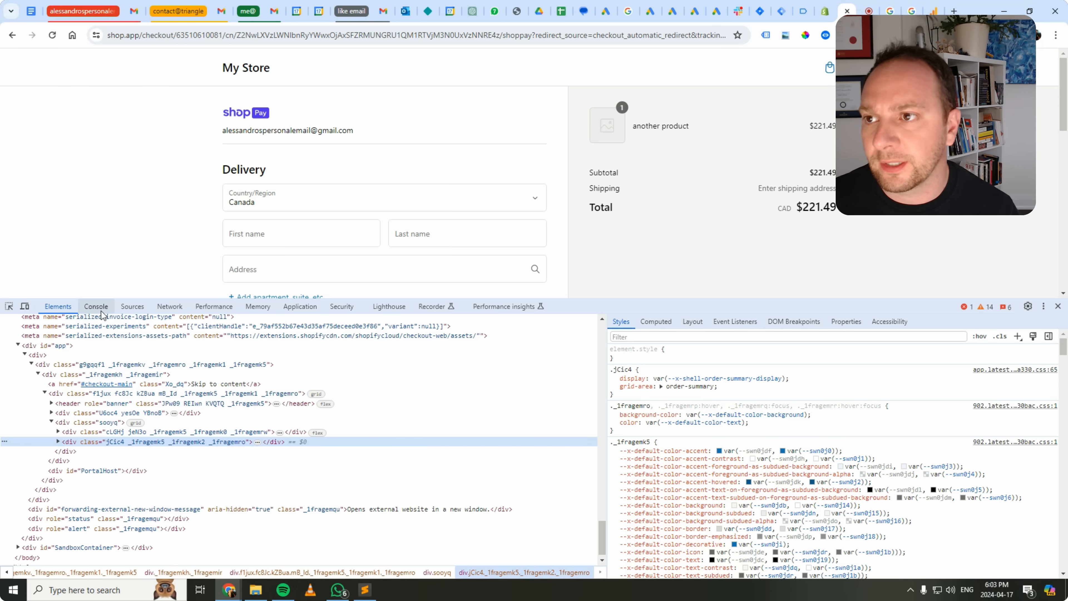
click(99, 308)
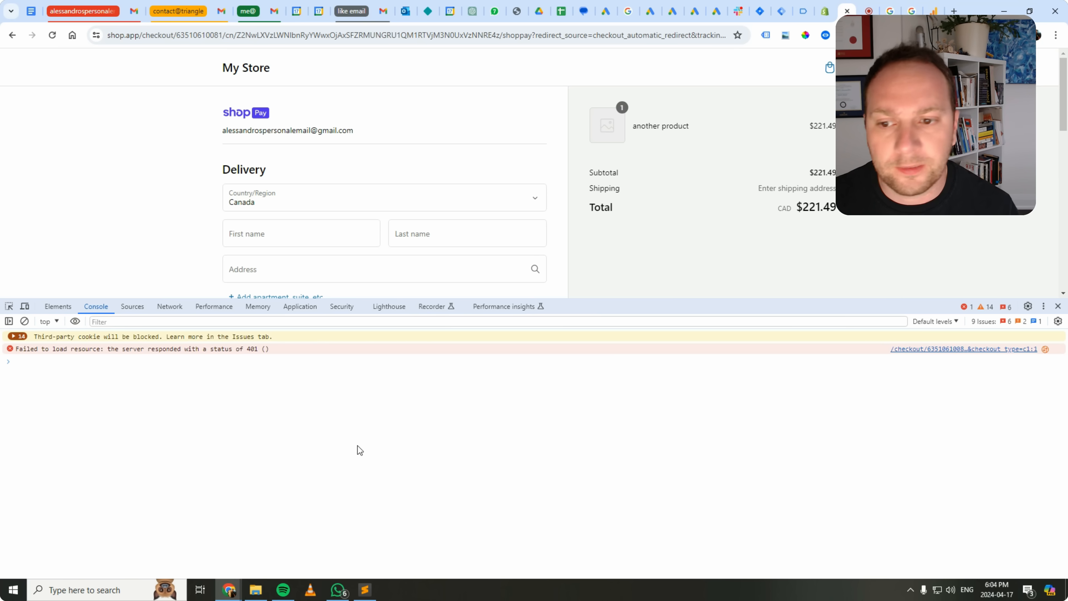
drag(625, 301, 628, 376)
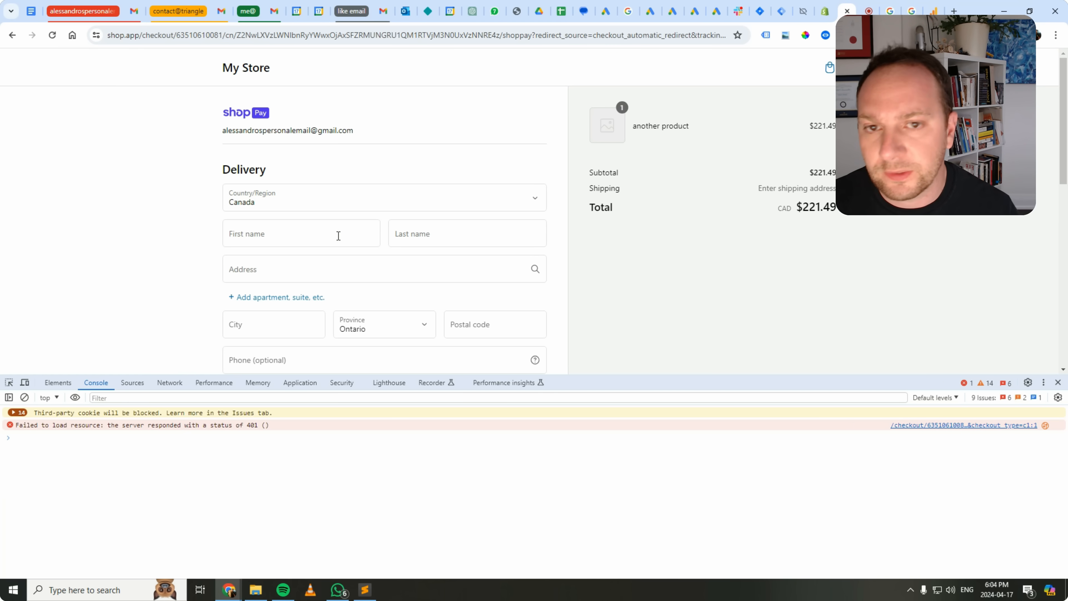
Check Tag Assistant for the begin-checkout event and switch the store's checkout from Shop Pay to guest checkout.
click(806, 13)
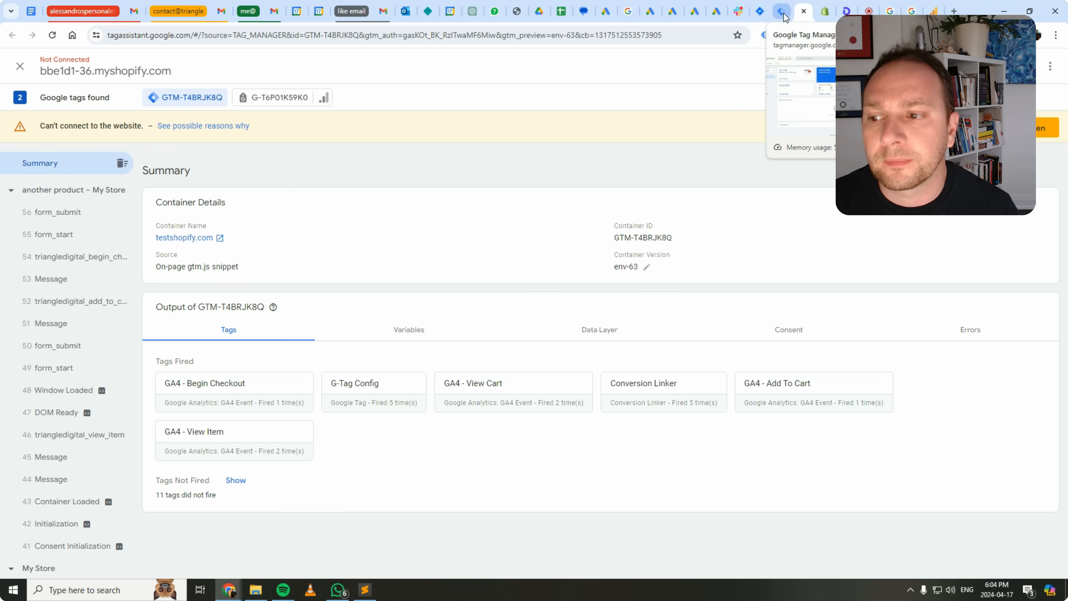
click(823, 12)
click(845, 12)
scroll(261, 274, down, 6)
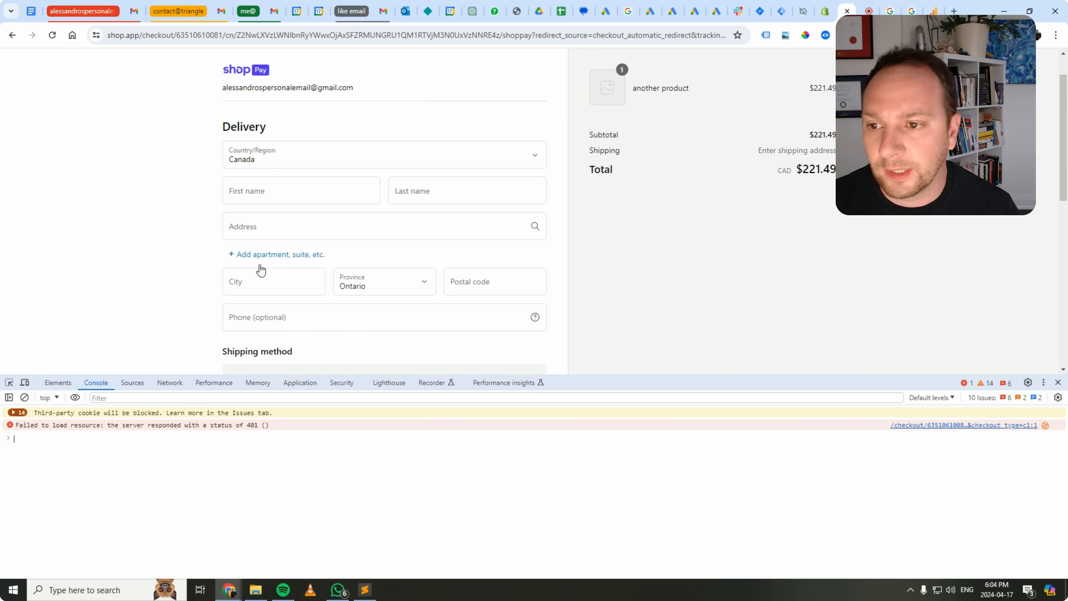
scroll(275, 281, down, 2)
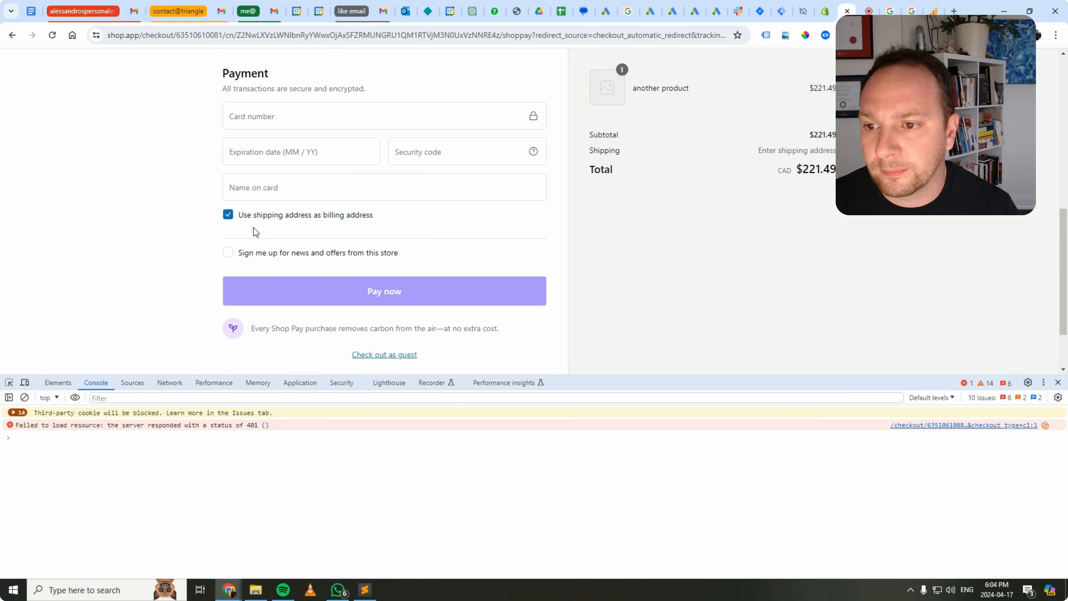
click(380, 355)
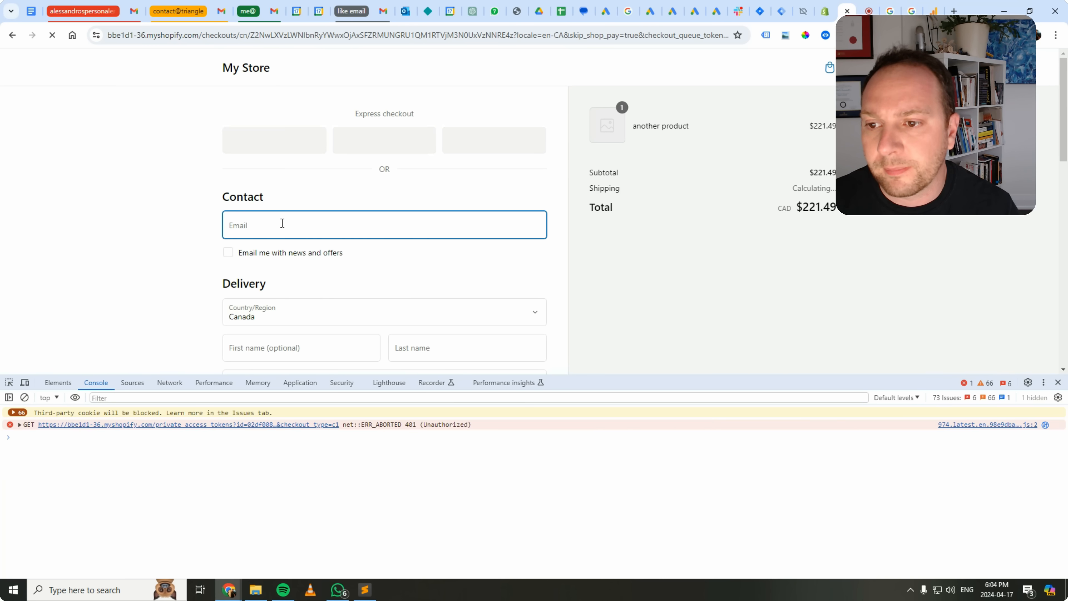
Autofill the guest checkout with the customer's saved email, full name and delivery address.
click(282, 223)
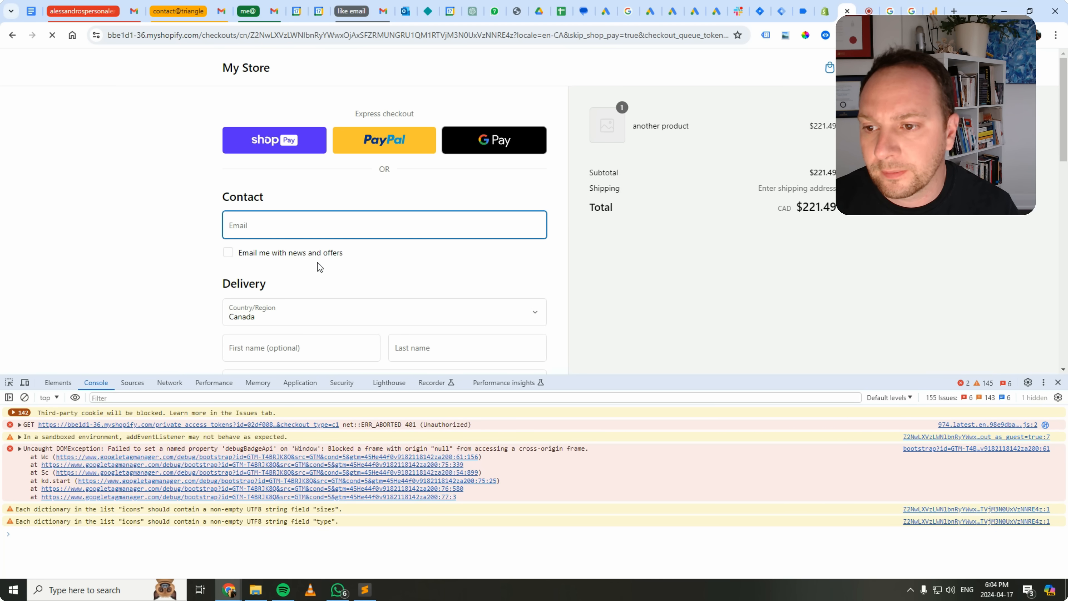
click(286, 221)
click(327, 266)
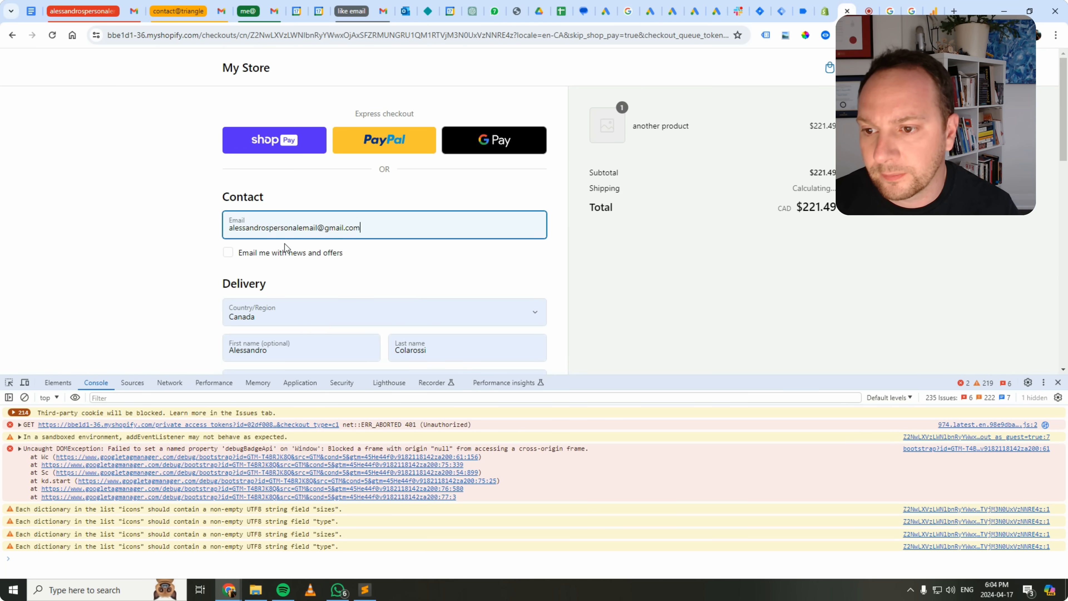
scroll(202, 281, down, 5)
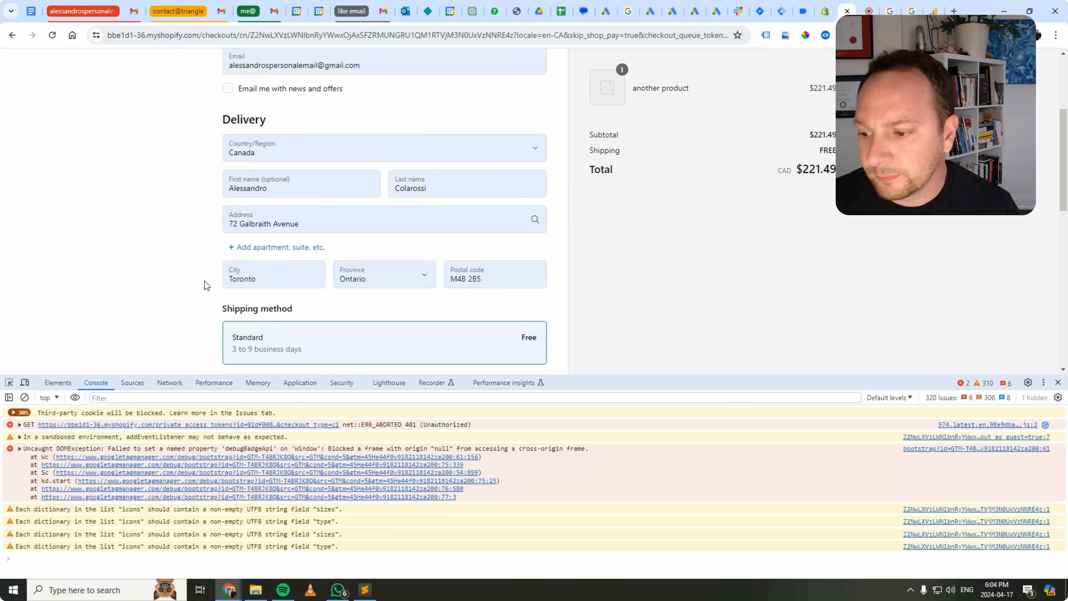
Select Cash on Delivery (COD) as the payment method and check Tag Assistant for checkout events.
scroll(206, 286, down, 3)
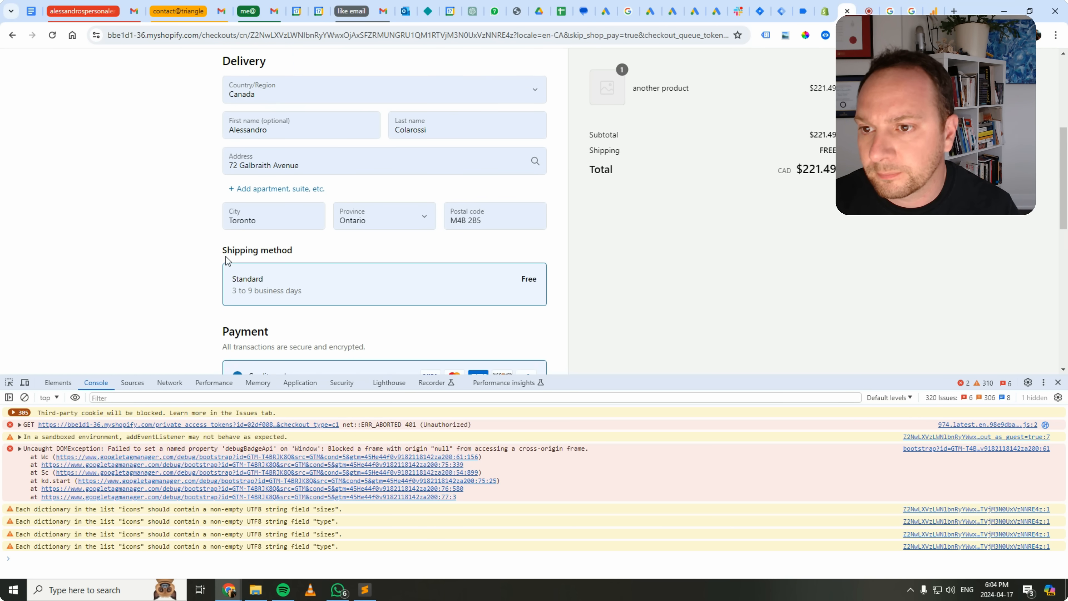
scroll(235, 261, down, 5)
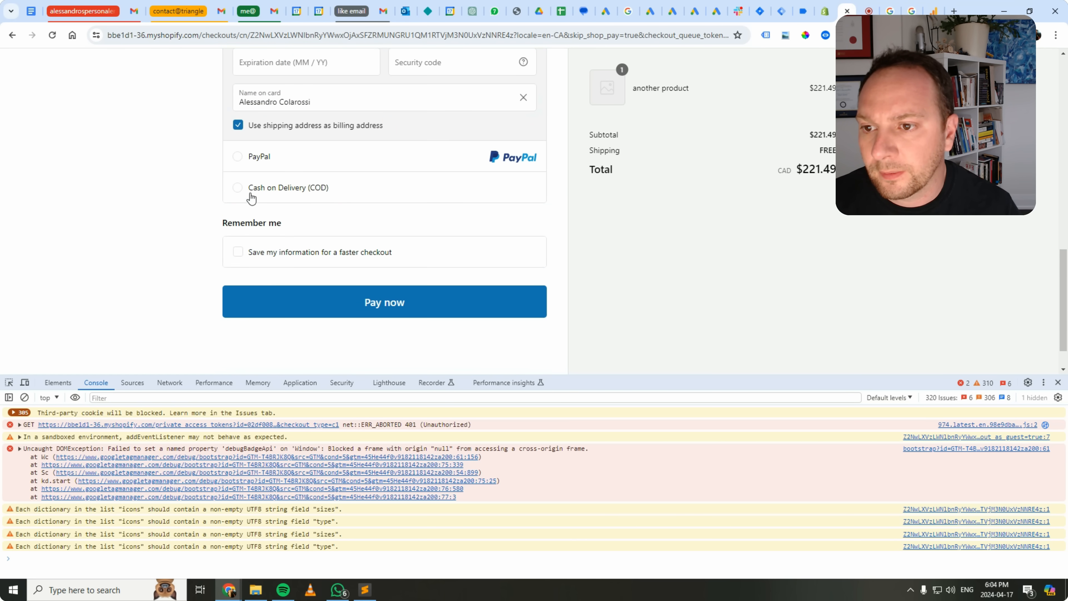
click(252, 192)
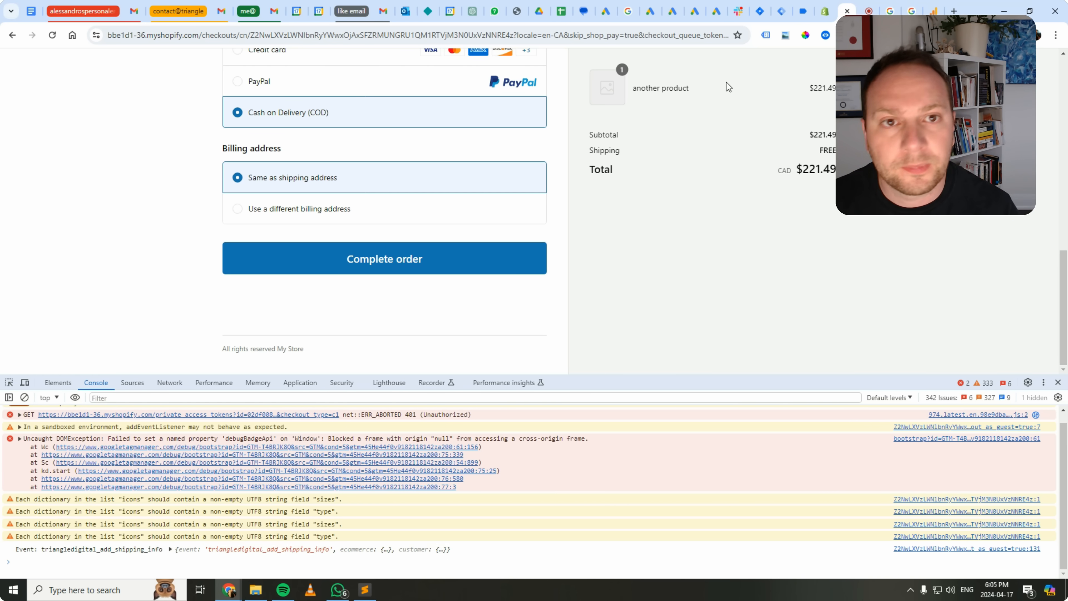
click(782, 11)
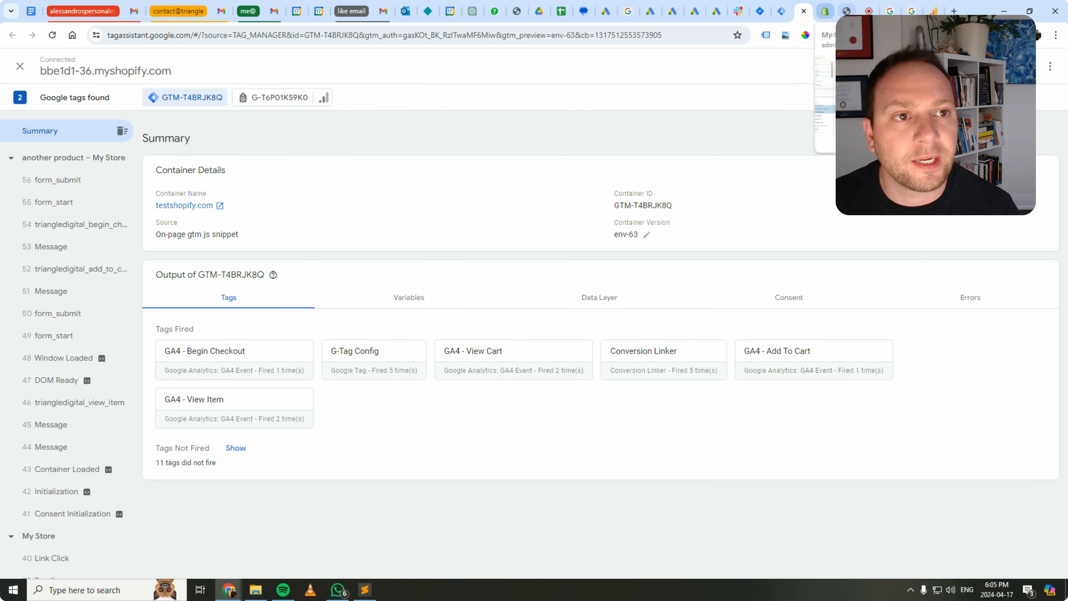
click(847, 11)
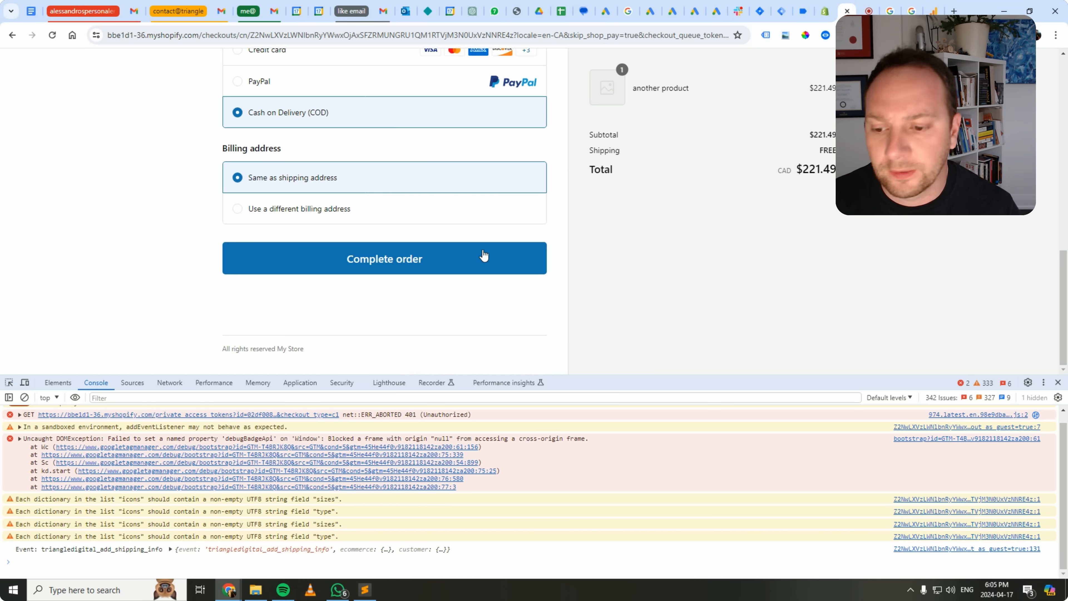
Review the shipping and payment choices on the checkout page and complete the order.
scroll(311, 280, up, 5)
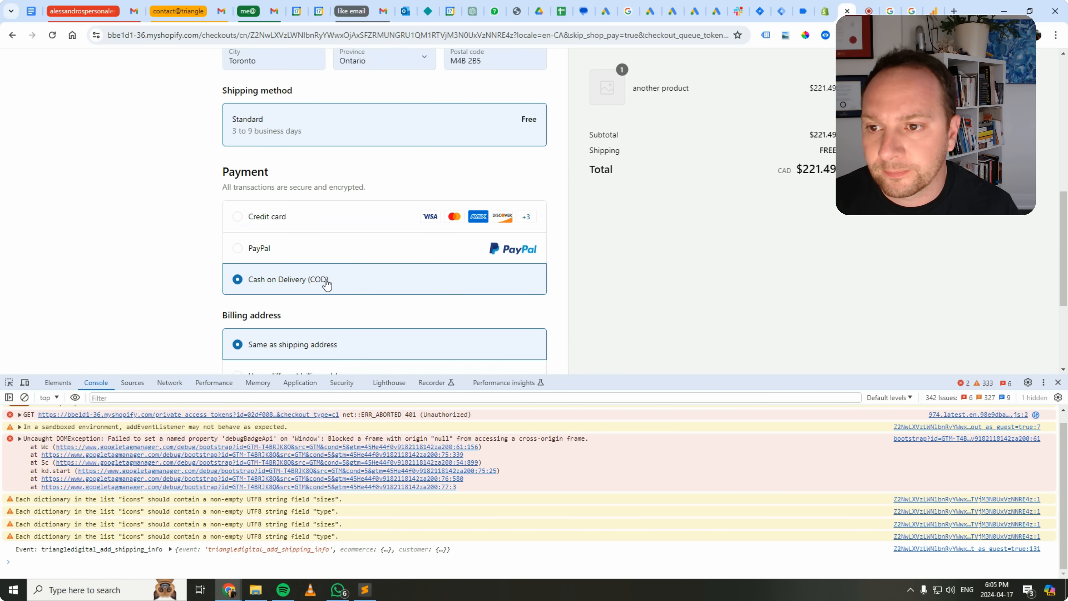
scroll(324, 281, down, 4)
scroll(295, 289, down, 2)
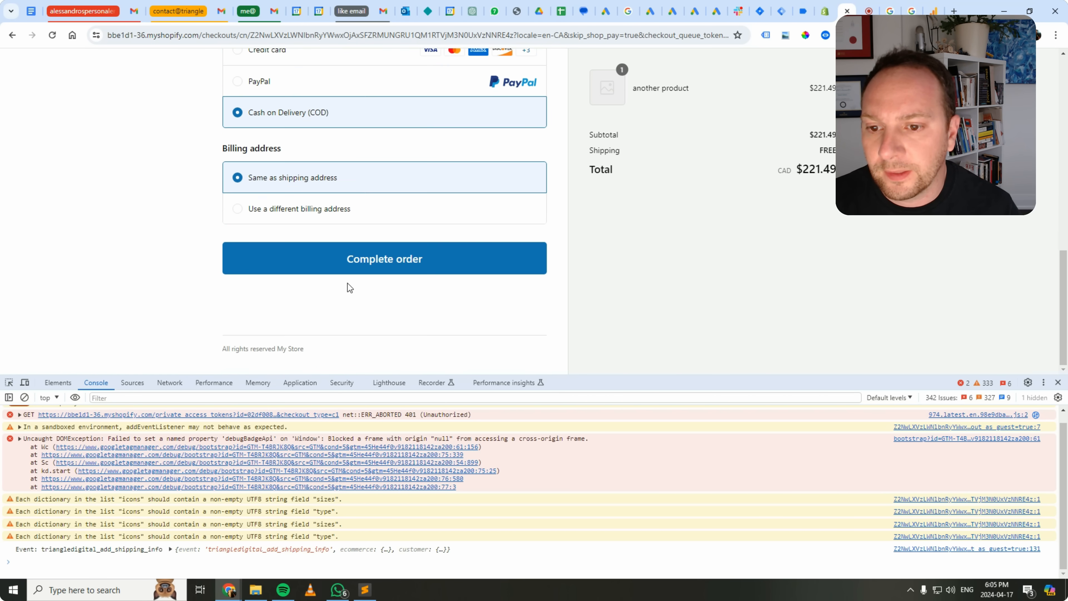
click(355, 269)
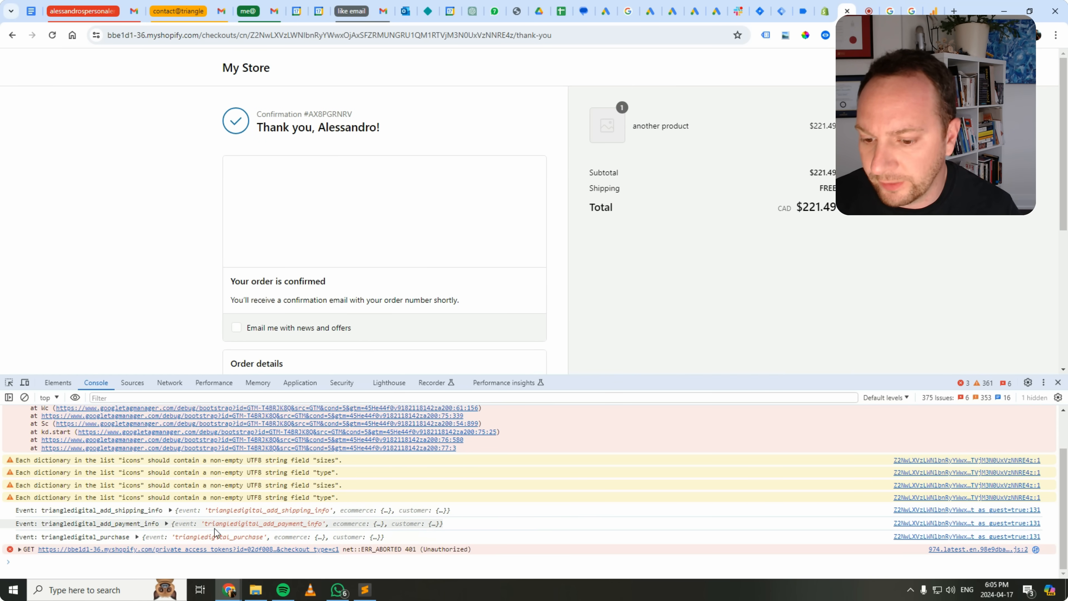
Expand the triangledigital_add_payment_info event in the console and inspect its customer data.
click(168, 468)
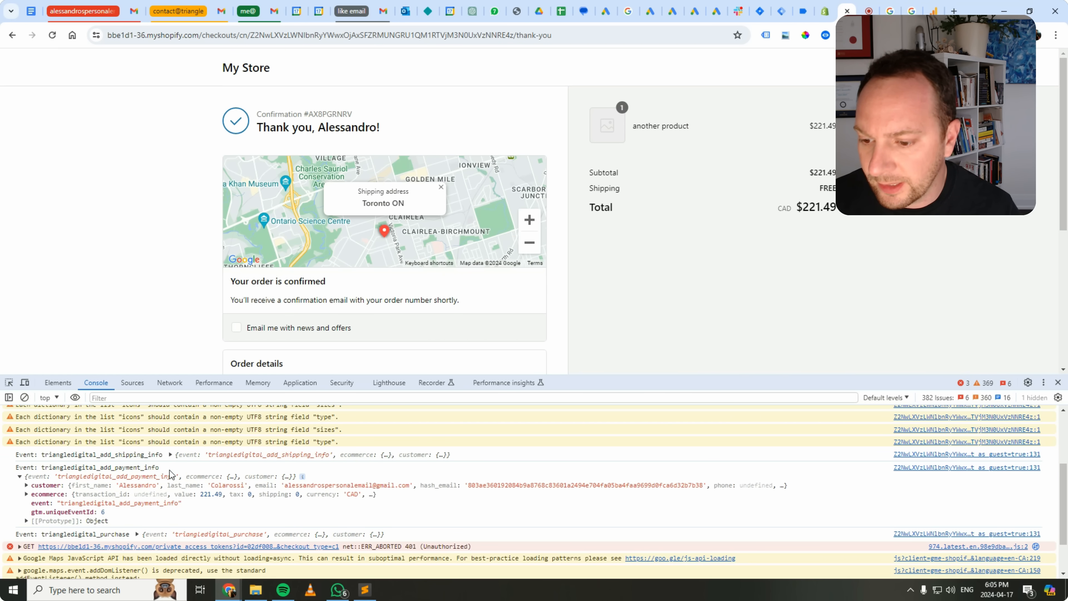
click(26, 486)
scroll(184, 488, down, 1)
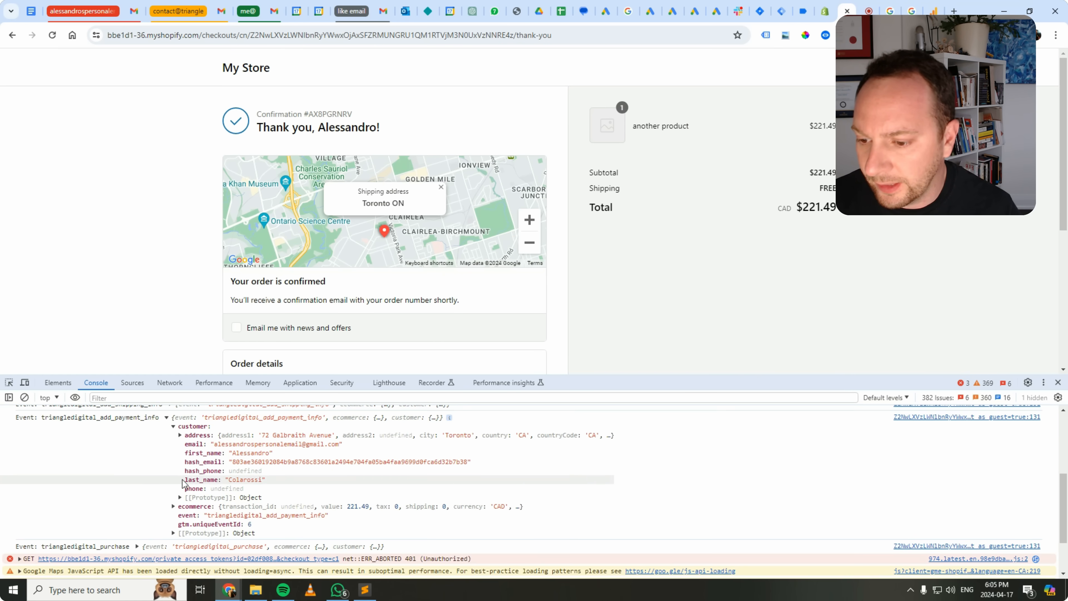
scroll(184, 484, up, 5)
Expand the triangledigital_add_shipping_info event in the console and compare its contents with the payment-info event's customer data.
click(173, 524)
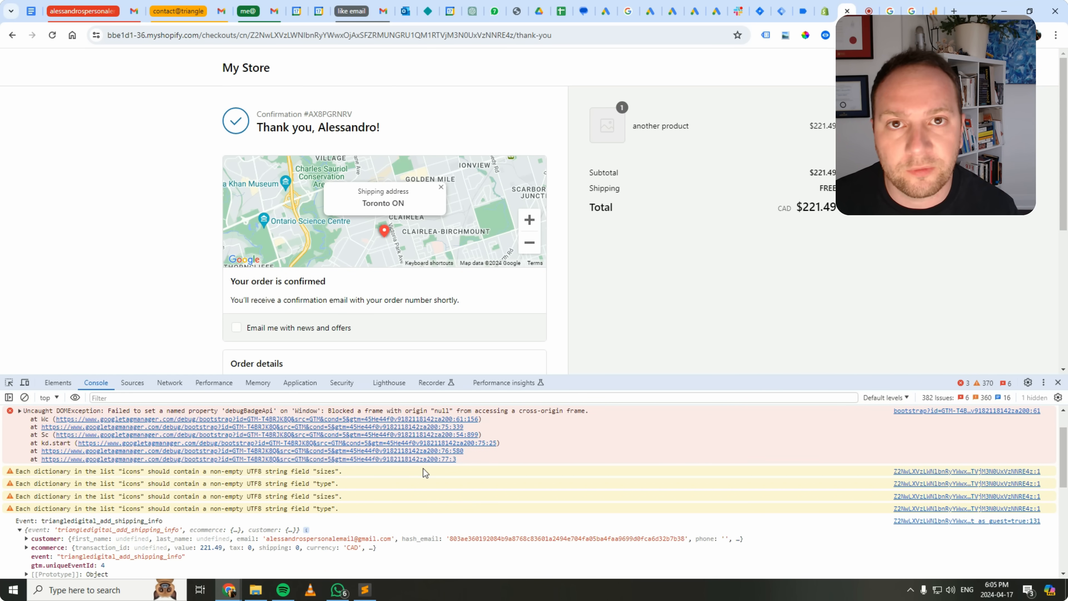
scroll(441, 479, down, 2)
scroll(40, 505, up, 1)
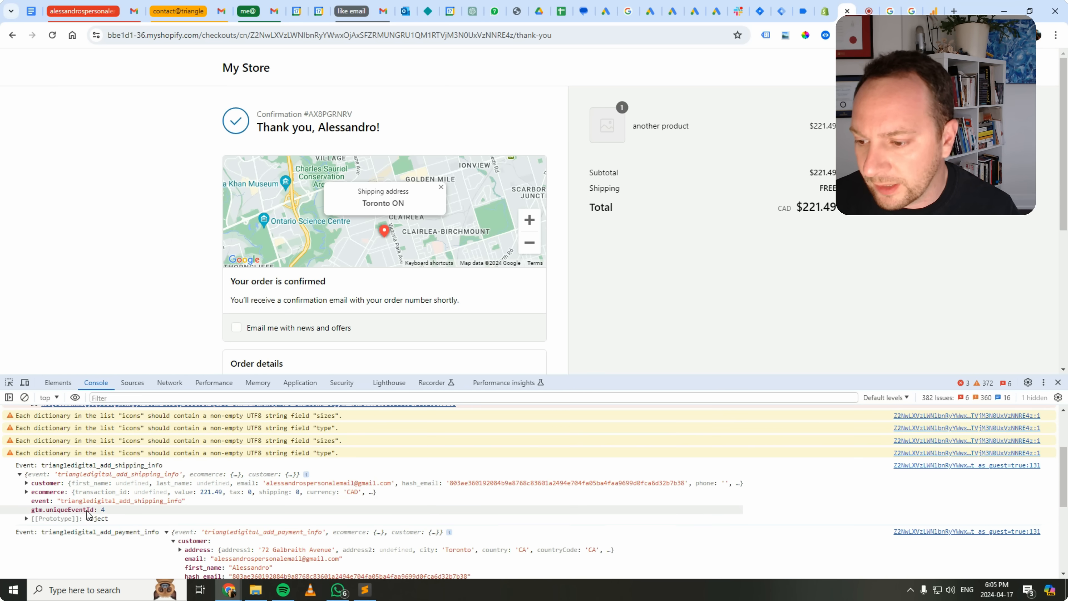
scroll(129, 520, down, 3)
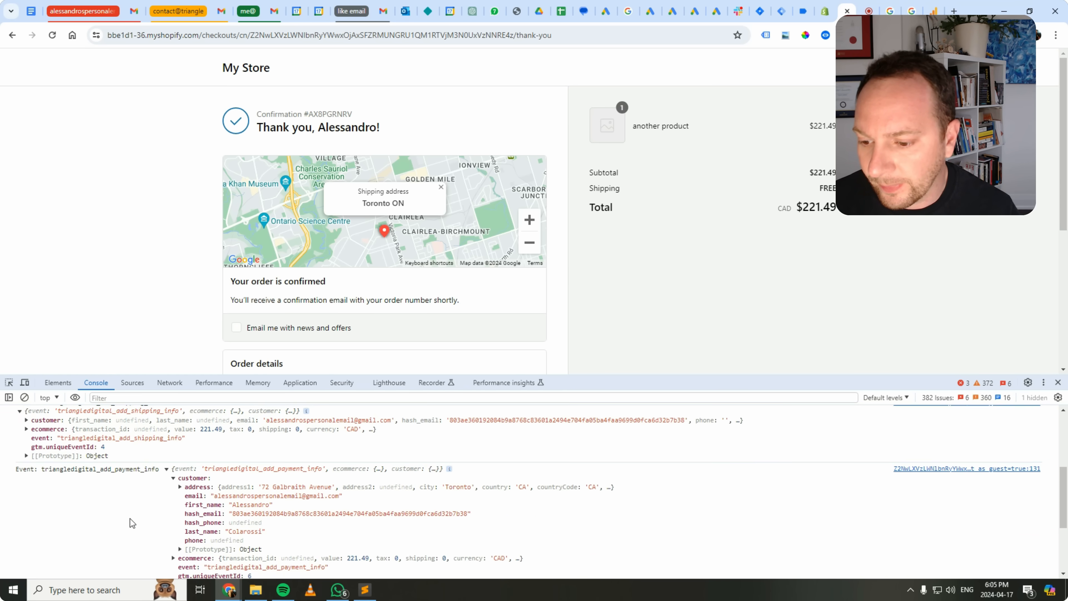
scroll(103, 530, up, 1)
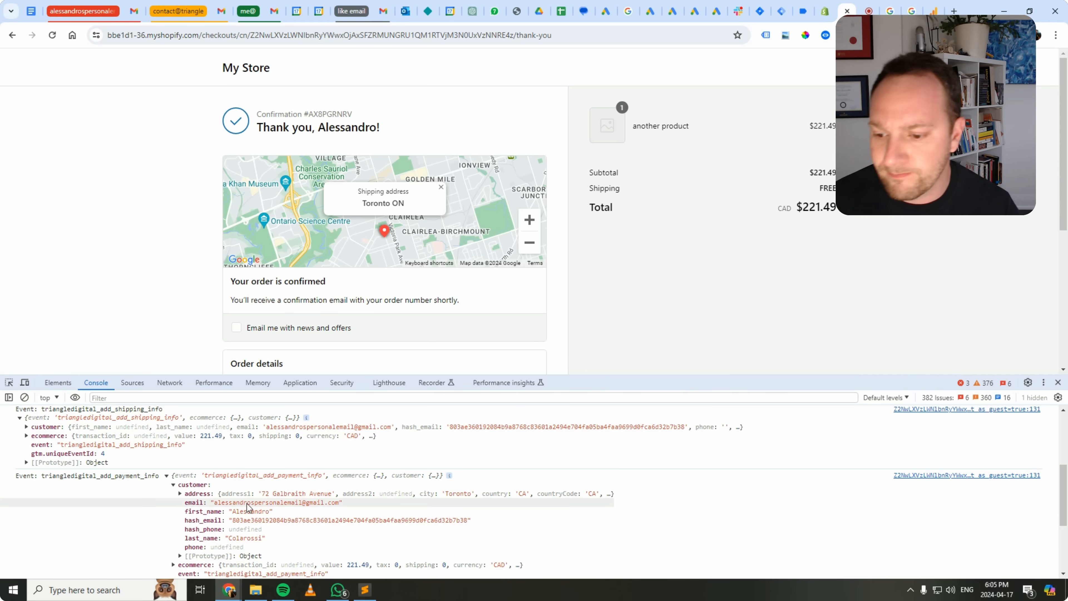
scroll(180, 496, down, 1)
scroll(191, 502, up, 1)
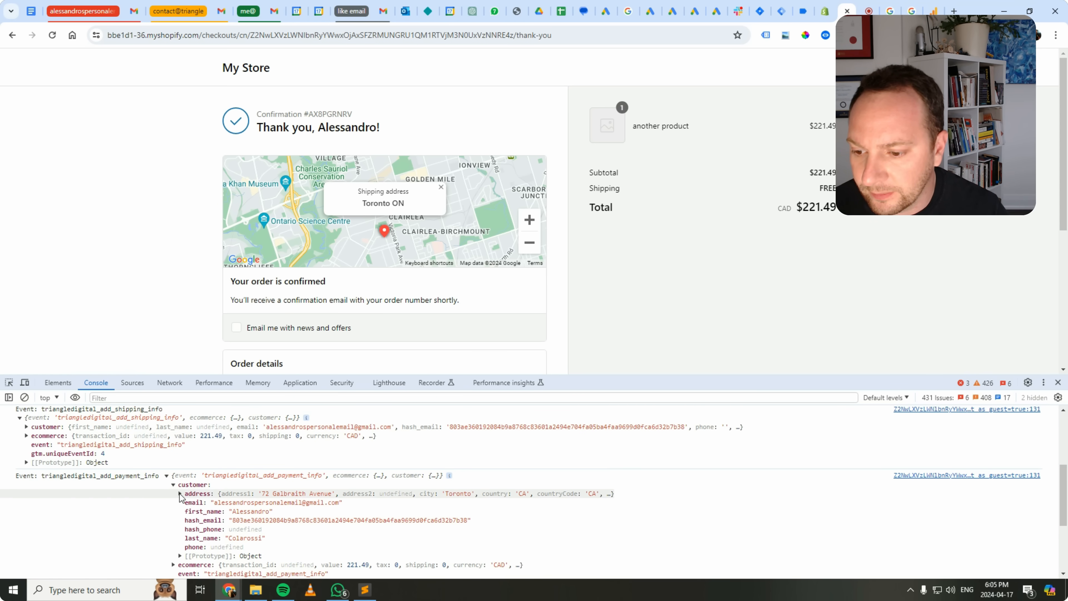
scroll(189, 497, down, 1)
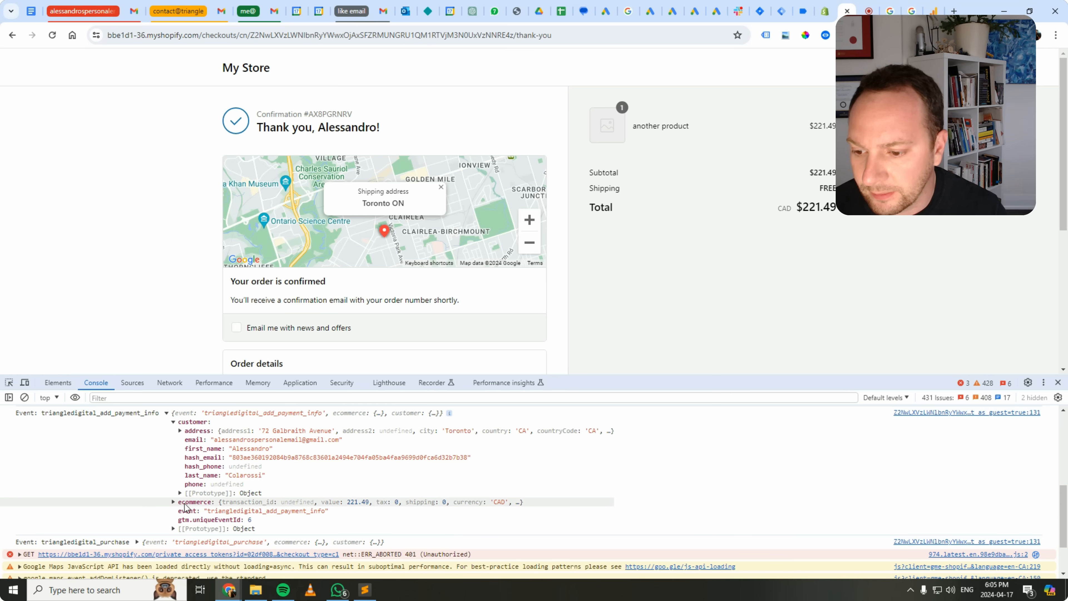
Expand the payment-info event's ecommerce data and its items array to examine the order values.
click(172, 502)
scroll(177, 500, down, 1)
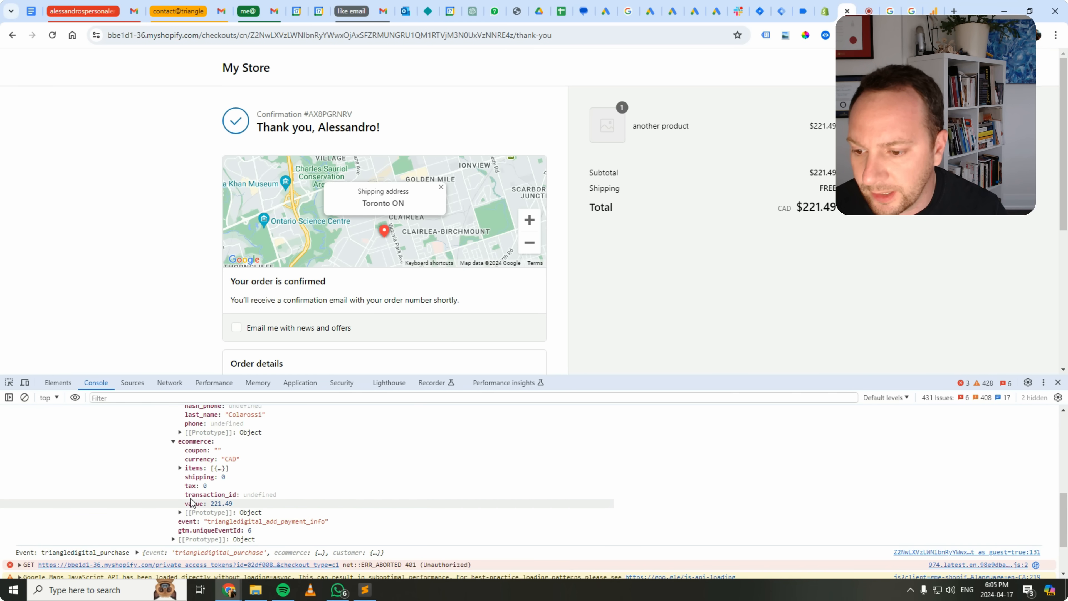
click(181, 470)
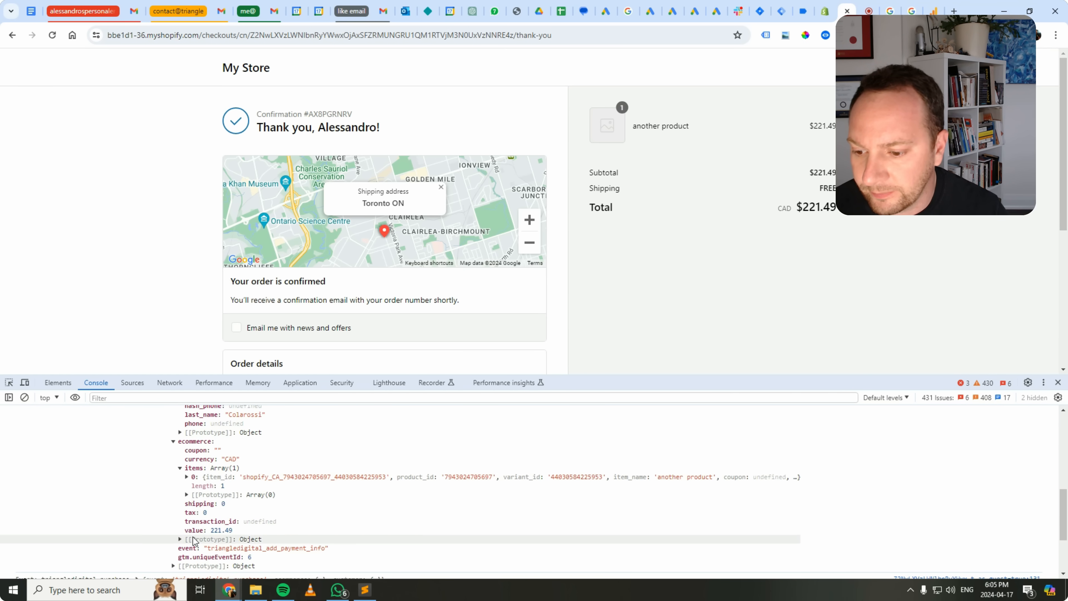
scroll(181, 541, down, 2)
scroll(183, 530, up, 3)
scroll(183, 522, up, 3)
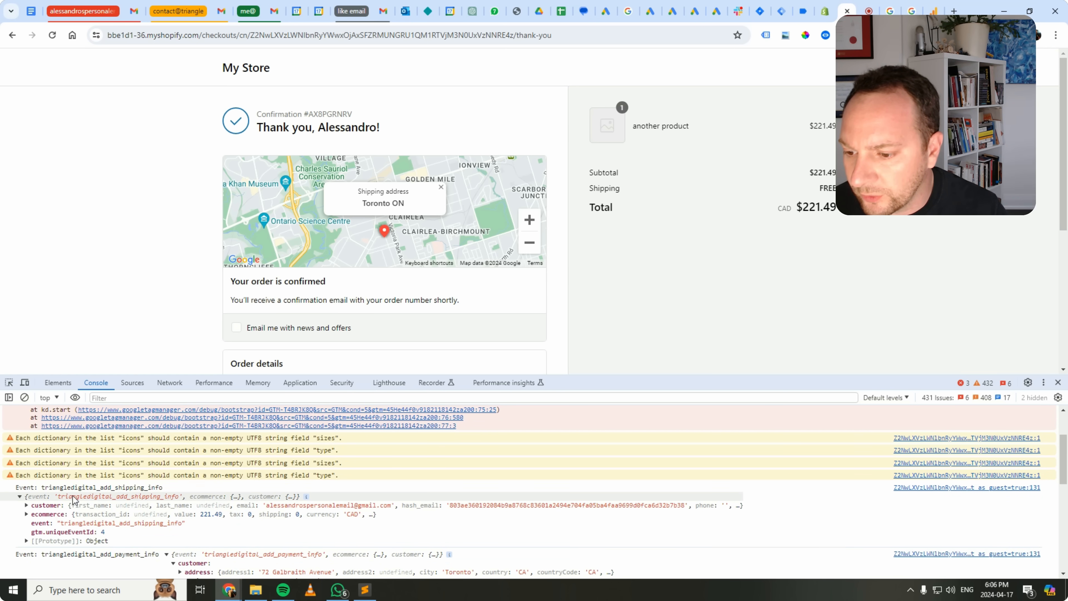
Inspect the customer data of the add-shipping-info event, then close the developer tools.
click(26, 505)
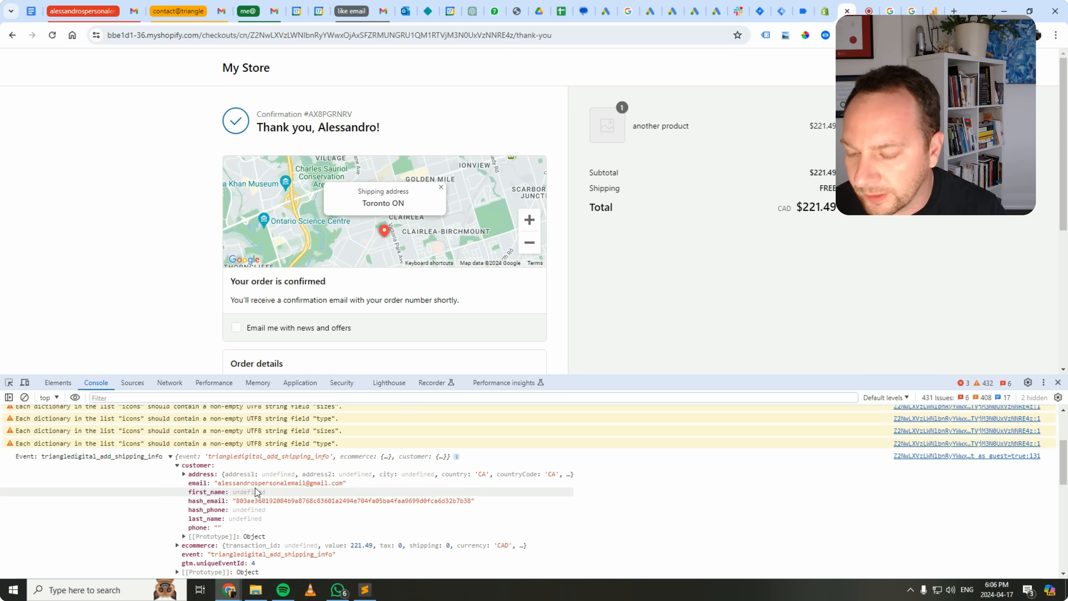
scroll(227, 471, down, 3)
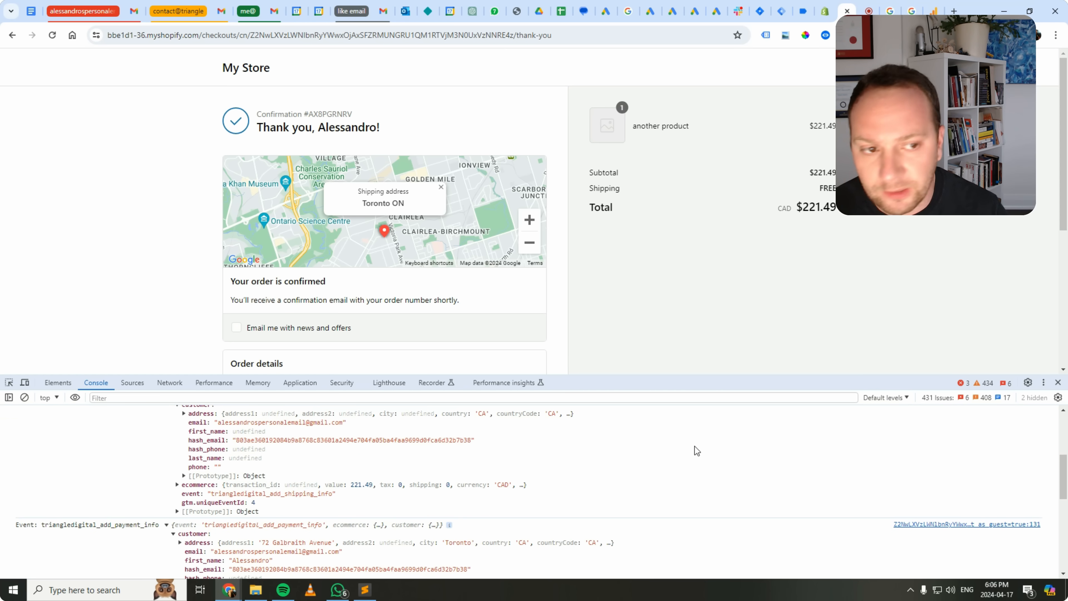
scroll(764, 392, down, 2)
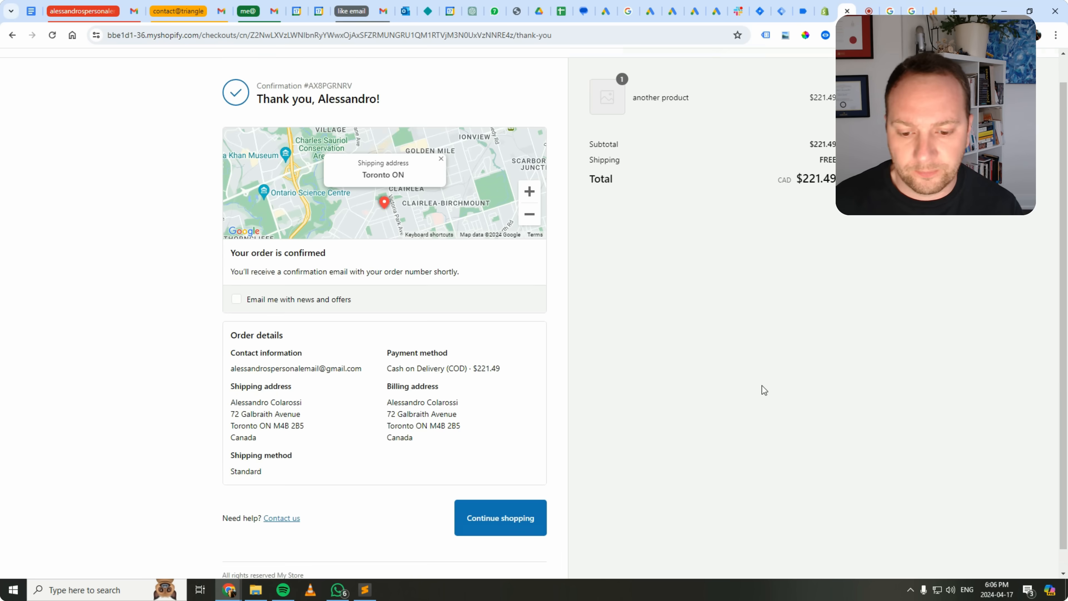
Reopen the developer console on the order confirmation page to view the logged checkout and purchase events.
scroll(775, 404, up, 2)
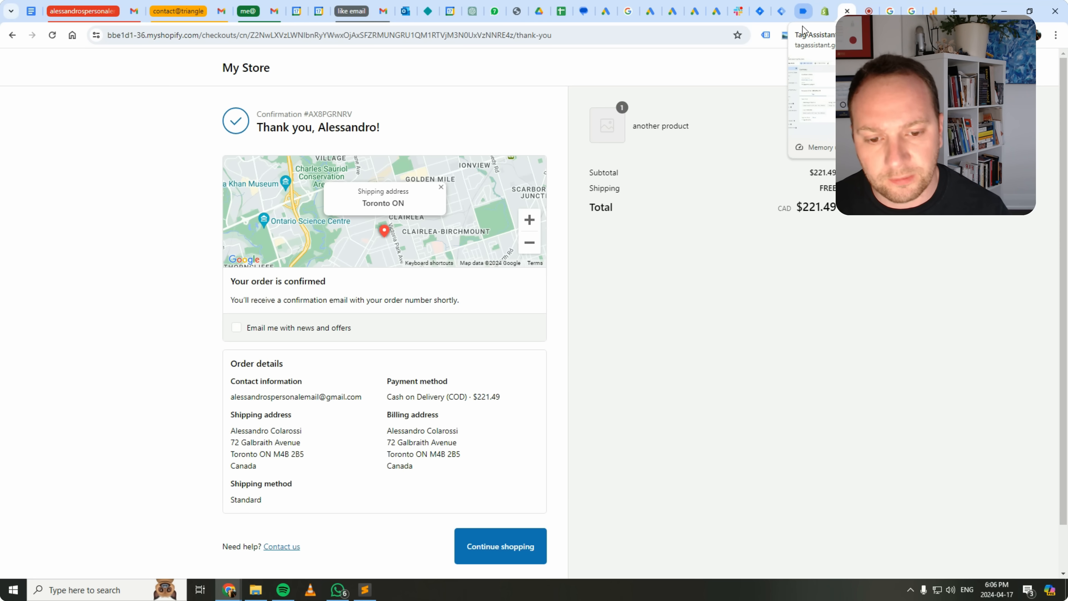
right_click(655, 364)
click(689, 358)
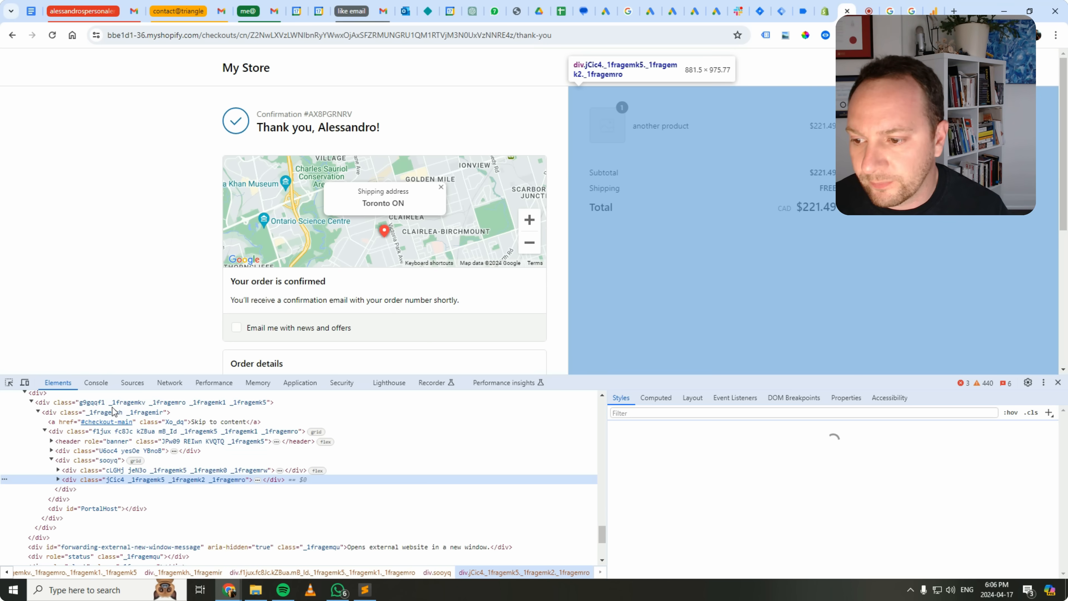
click(96, 382)
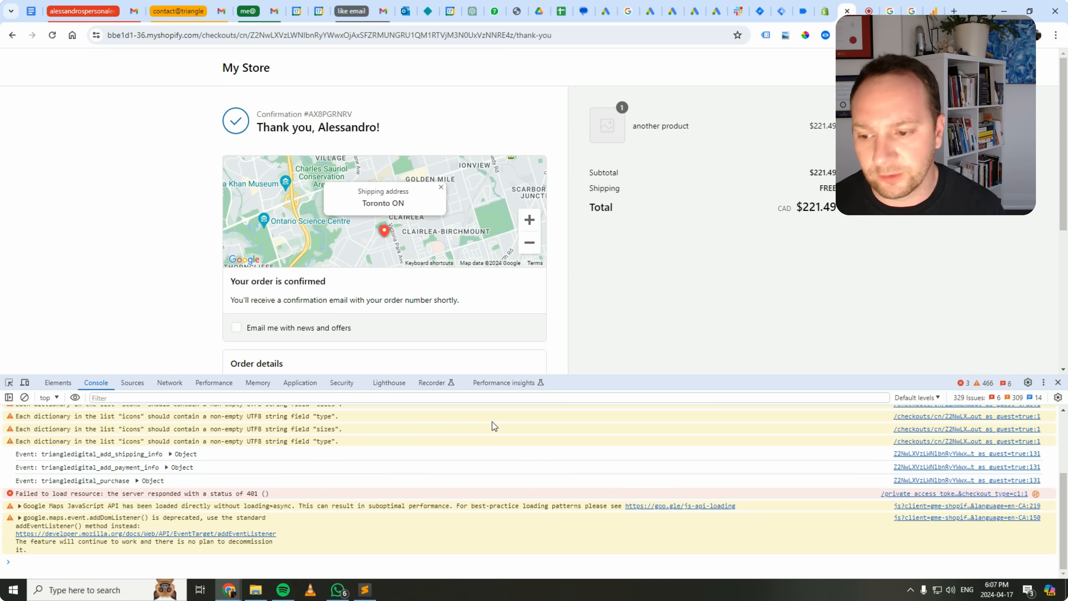
Switch to Google Analytics, open the Realtime overview and look through the event counts by event name.
click(935, 11)
click(15, 130)
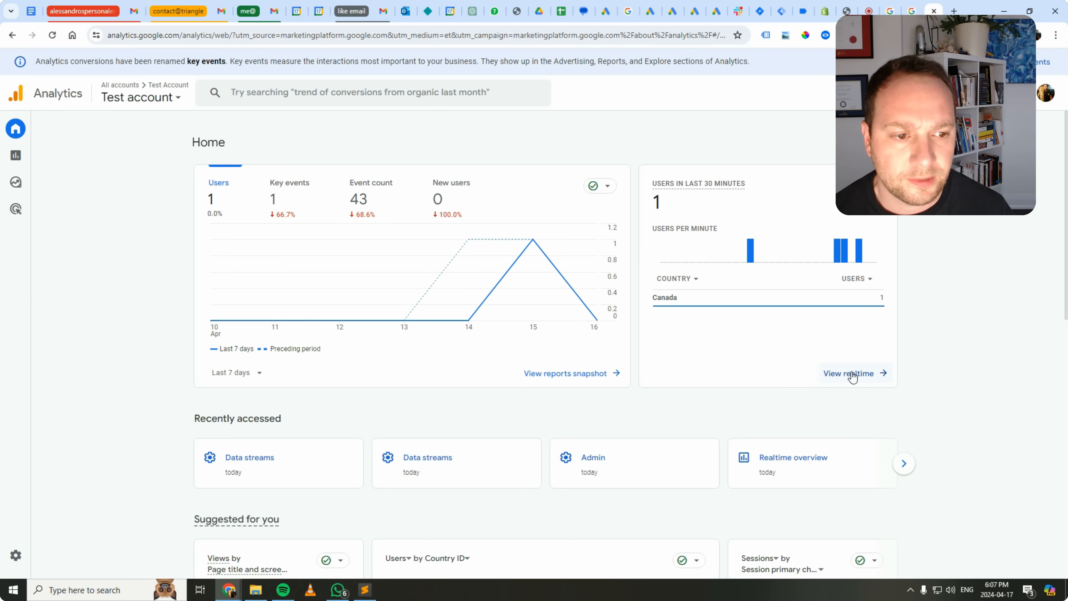
click(851, 373)
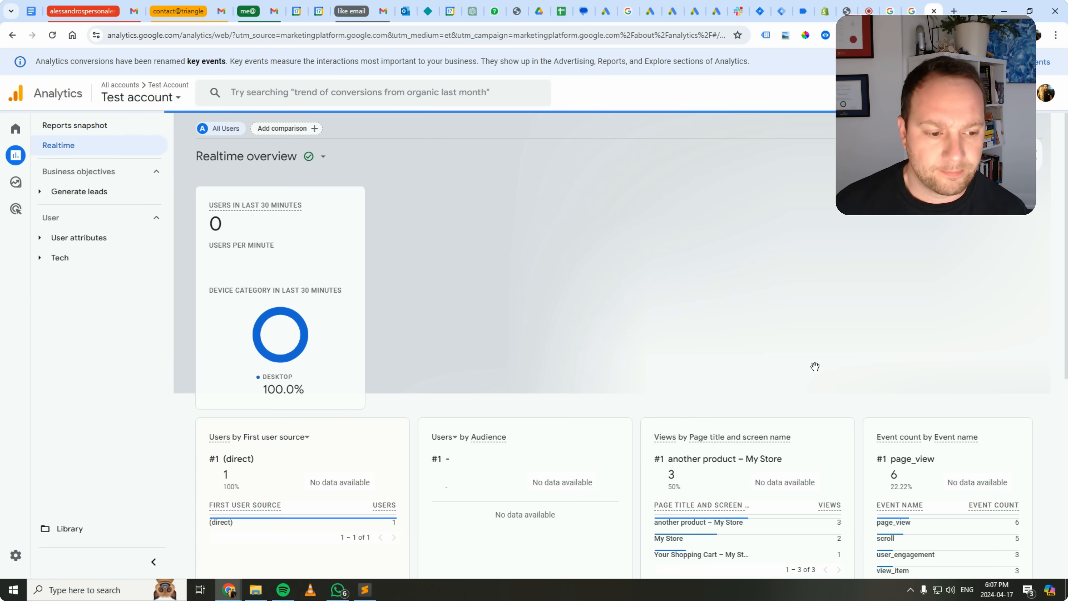
scroll(813, 366, down, 4)
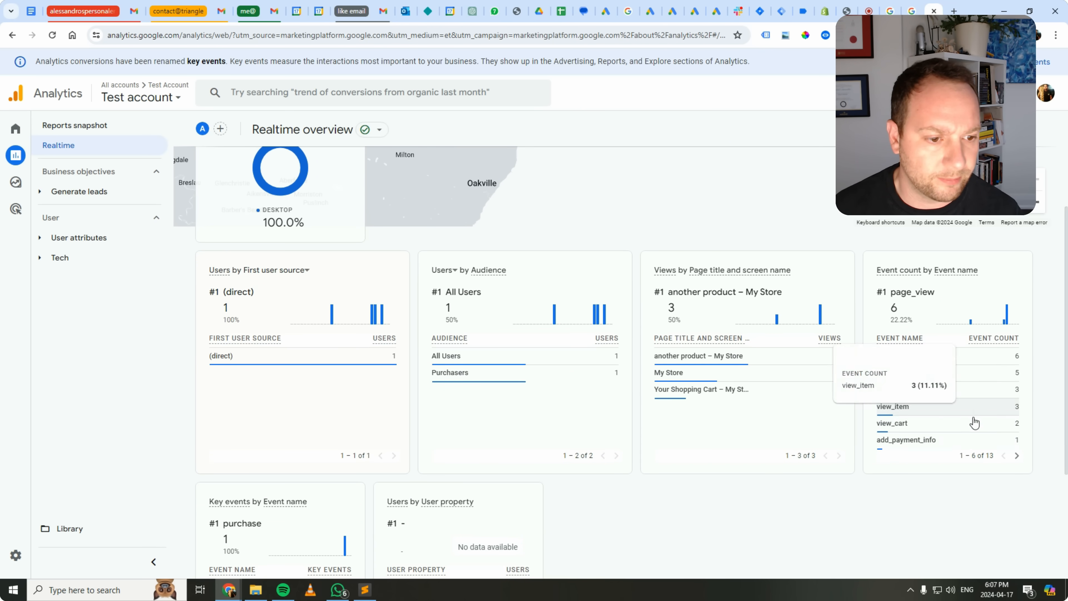
click(1018, 455)
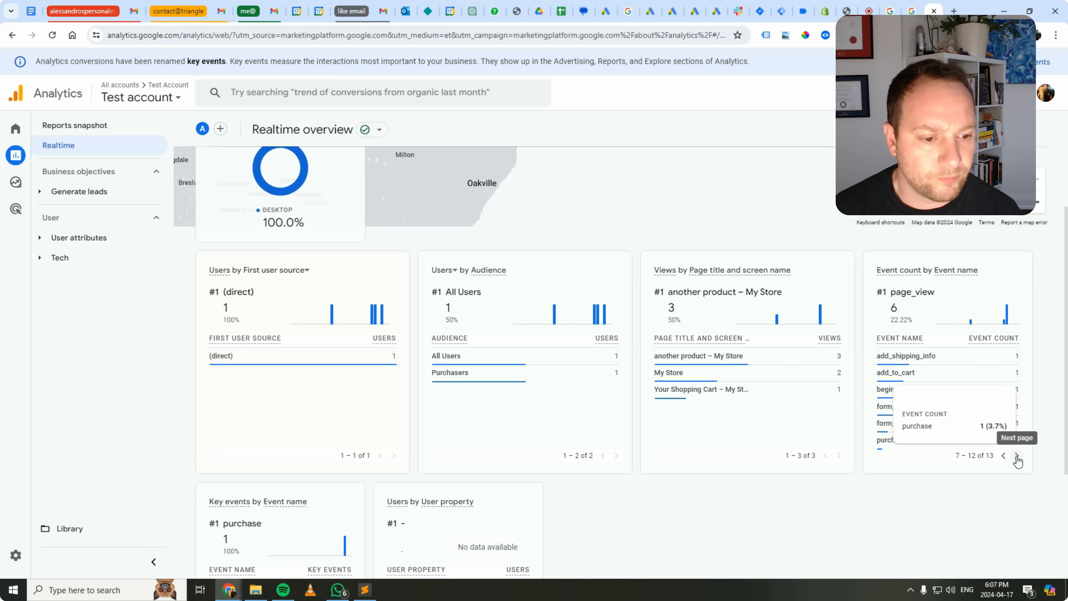
Open the purchase event in the realtime event counts and examine its event parameters and the key events.
click(904, 441)
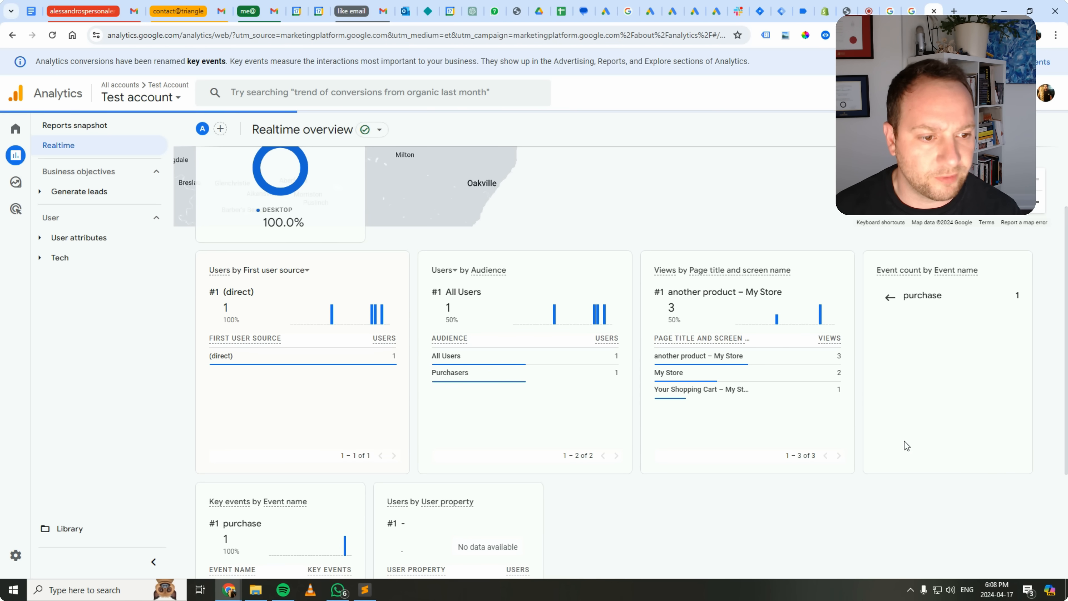
scroll(846, 455, down, 1)
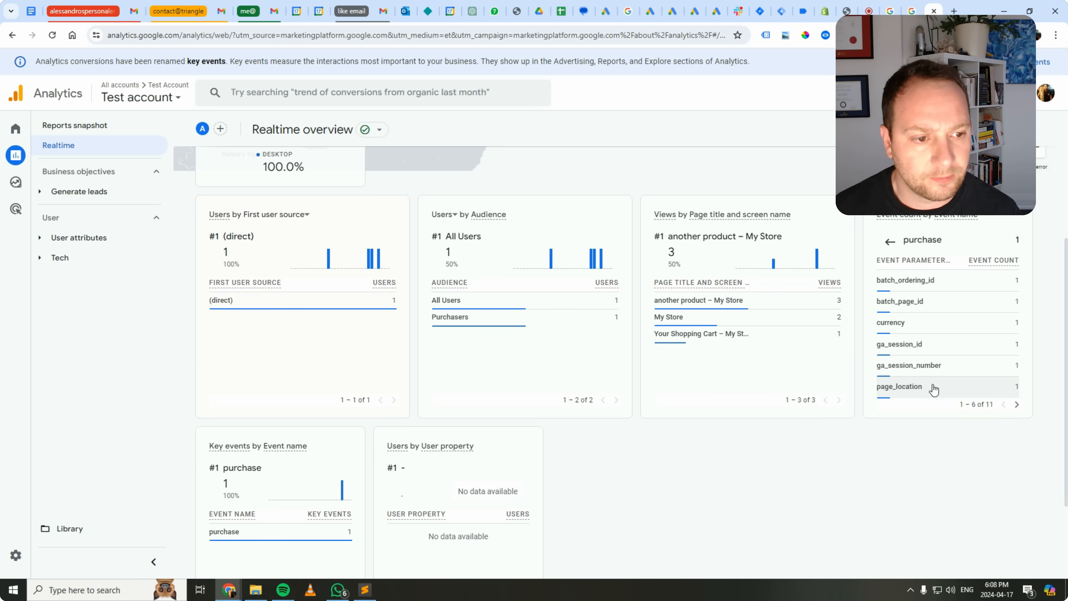
click(1017, 405)
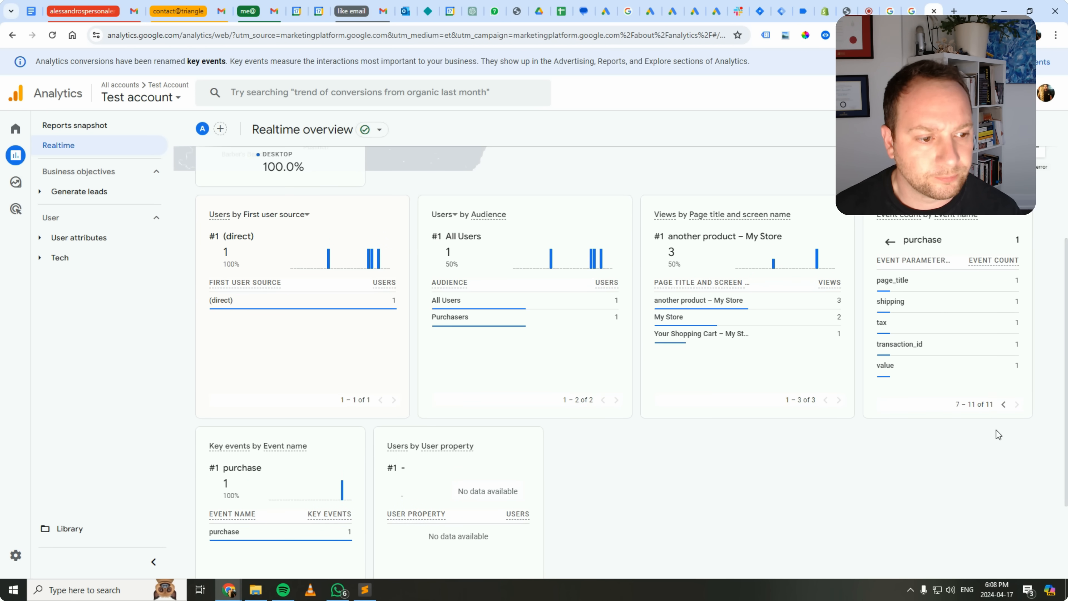
click(1005, 405)
scroll(816, 412, down, 2)
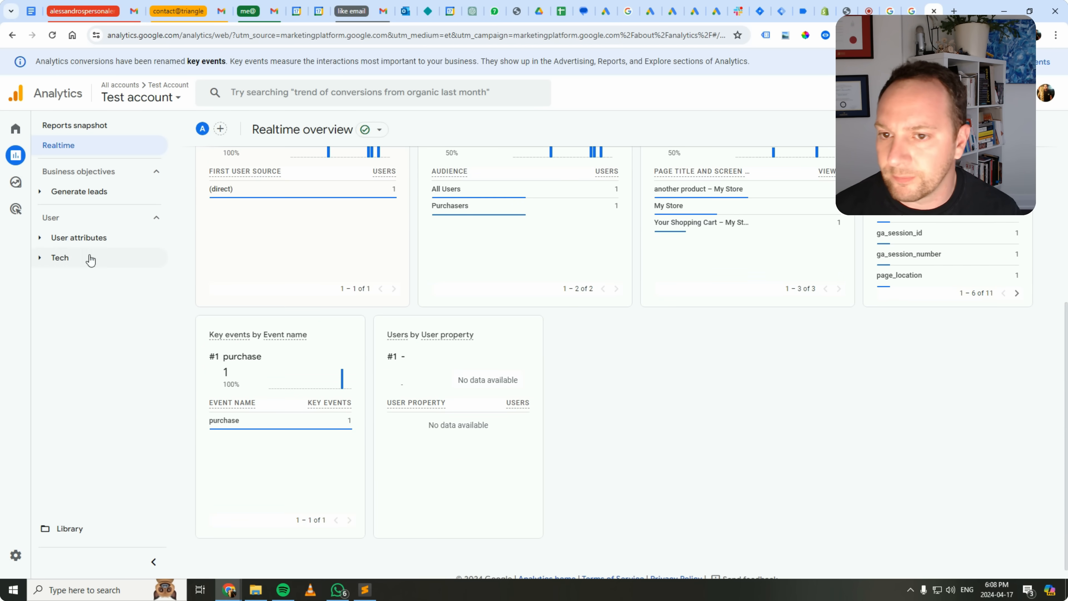
scroll(830, 252, up, 2)
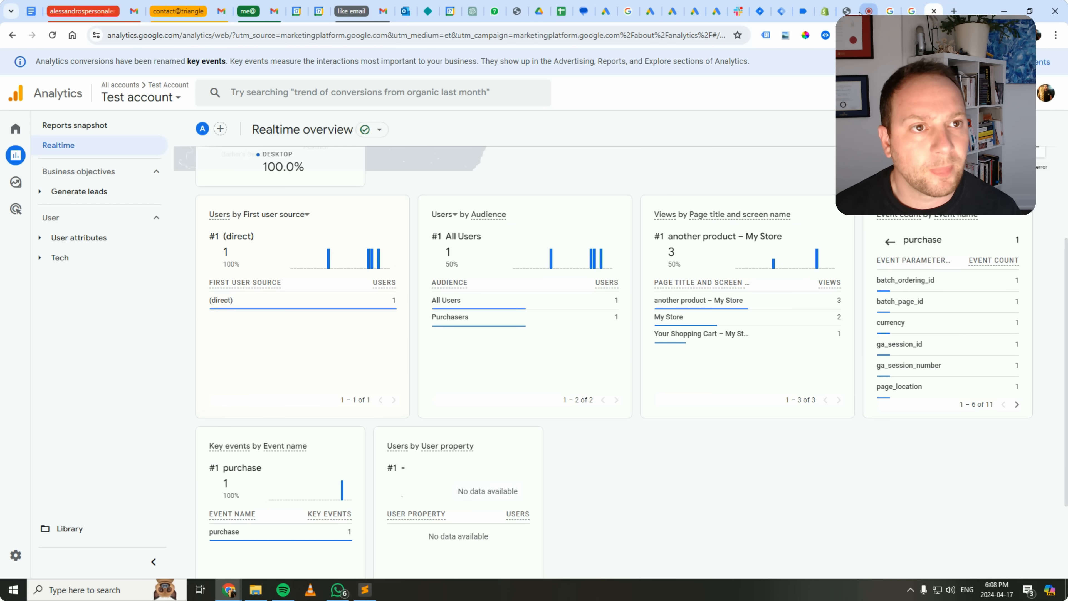